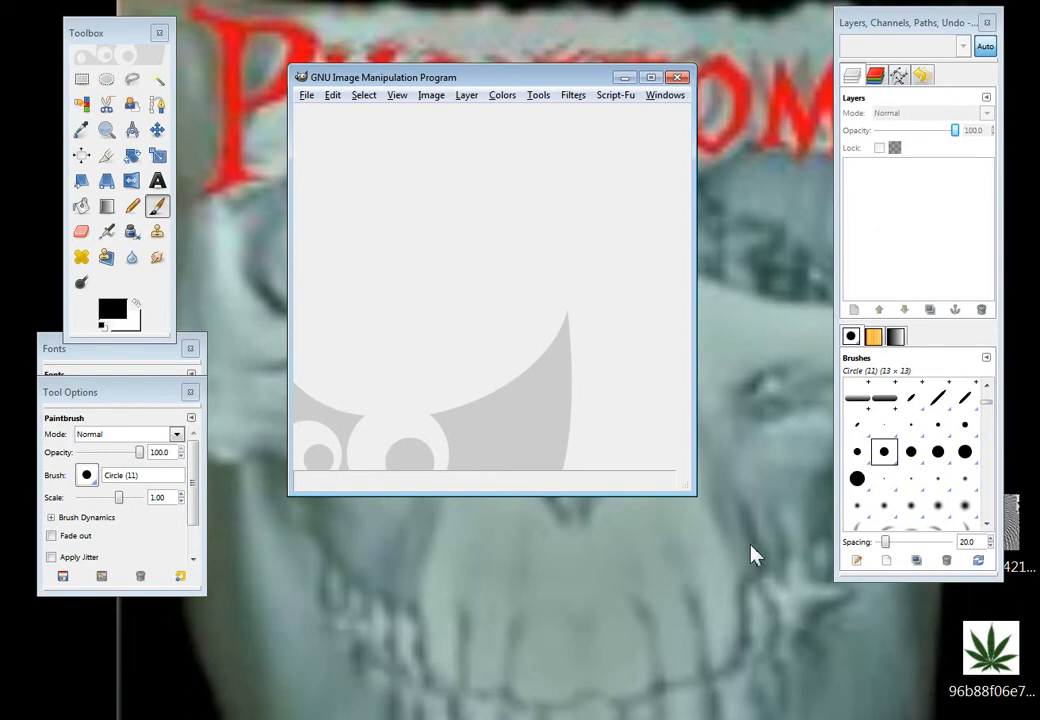
- Set the Move tool to move the active layer
{"action": "left_click", "coordinate": [912, 240]}
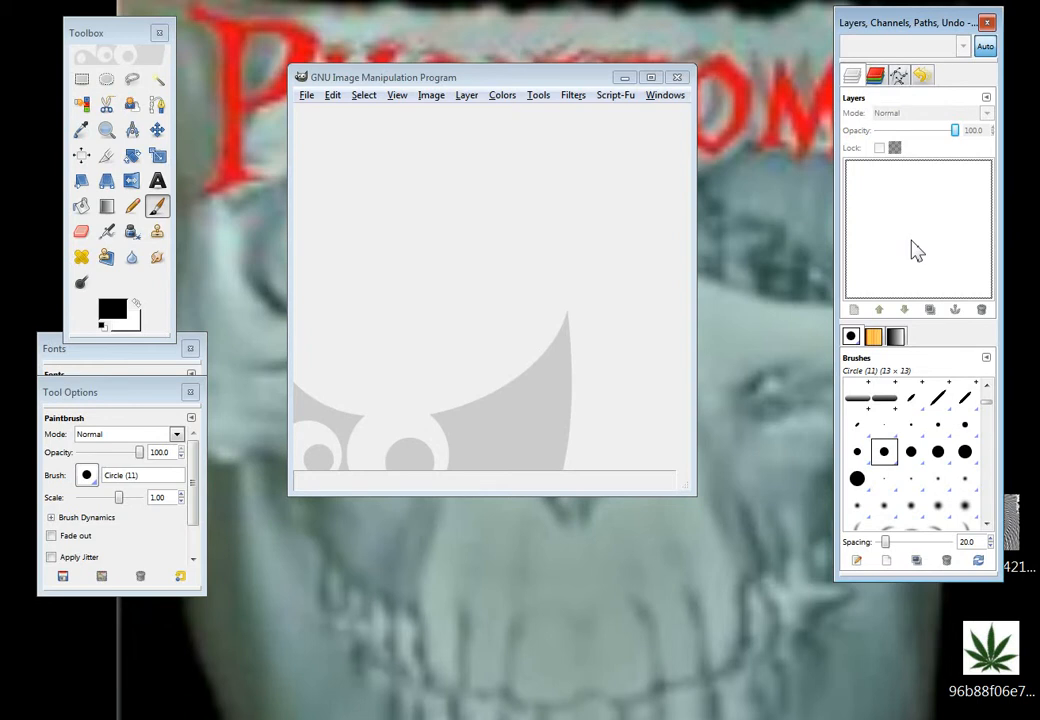
{"action": "left_click", "coordinate": [157, 130]}
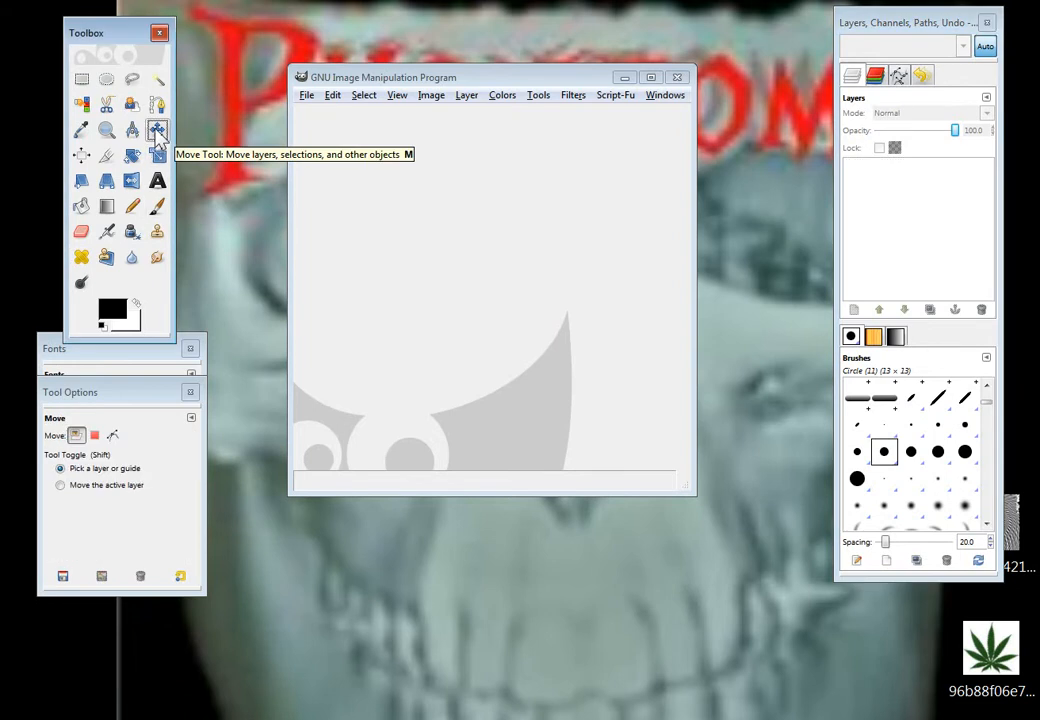
{"action": "left_click", "coordinate": [108, 486]}
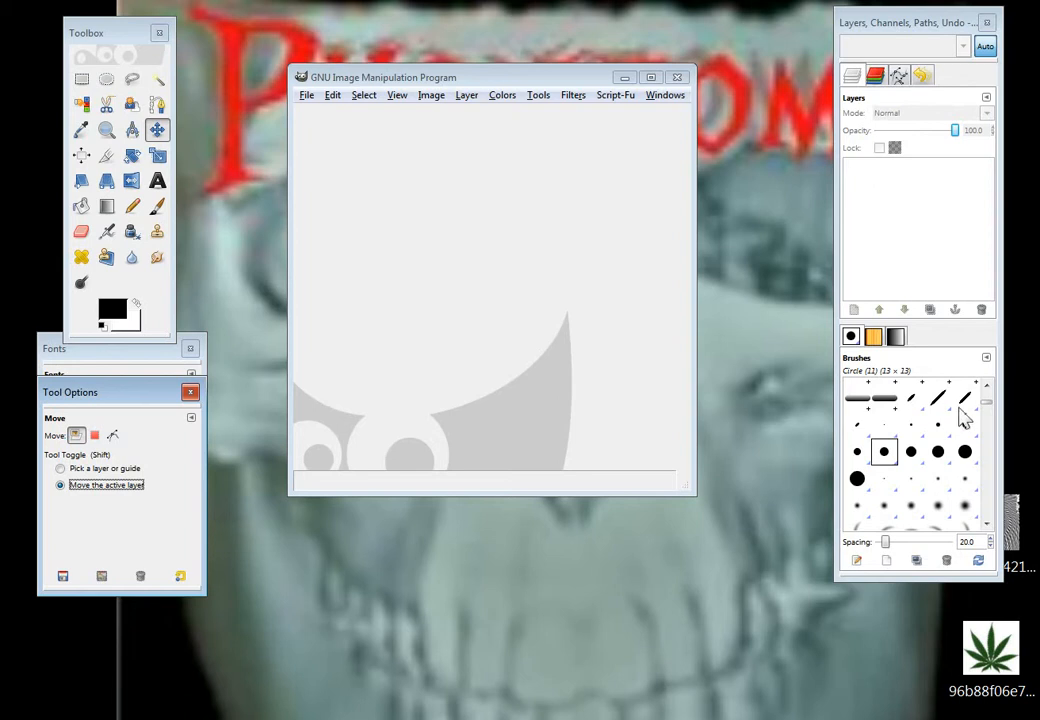
- Open the leaf image 96b88f06e7ae0fca.jpeg in place of the black-and-white spiral image
{"action": "left_click_drag", "start_coordinate": [1015, 530], "coordinate": [498, 312]}
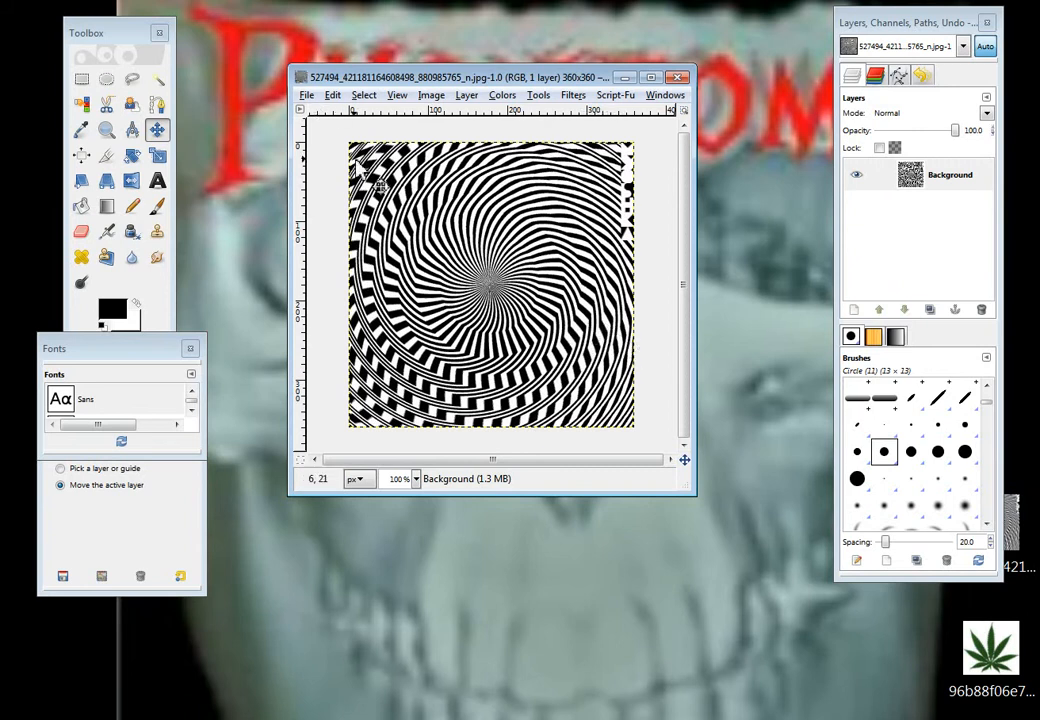
{"action": "left_click", "coordinate": [678, 77]}
{"action": "left_click_drag", "start_coordinate": [990, 648], "coordinate": [534, 274]}
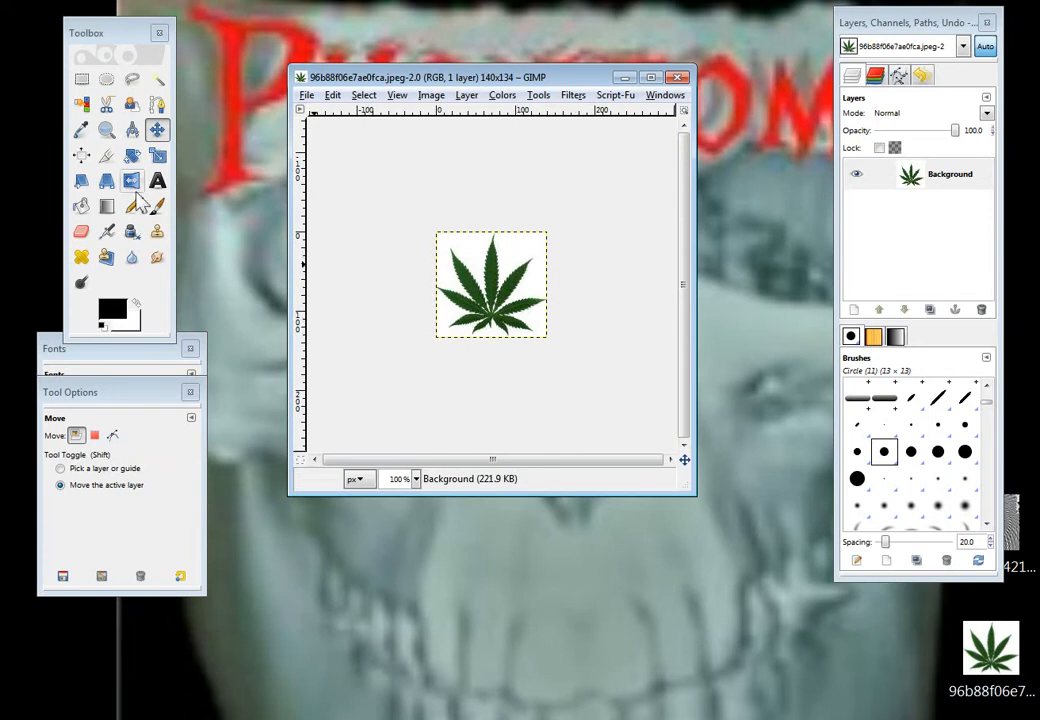
- Try erasing across the leaf on the Background layer with the Circle (19) brush, and undo the strokes
{"action": "left_click", "coordinate": [81, 231]}
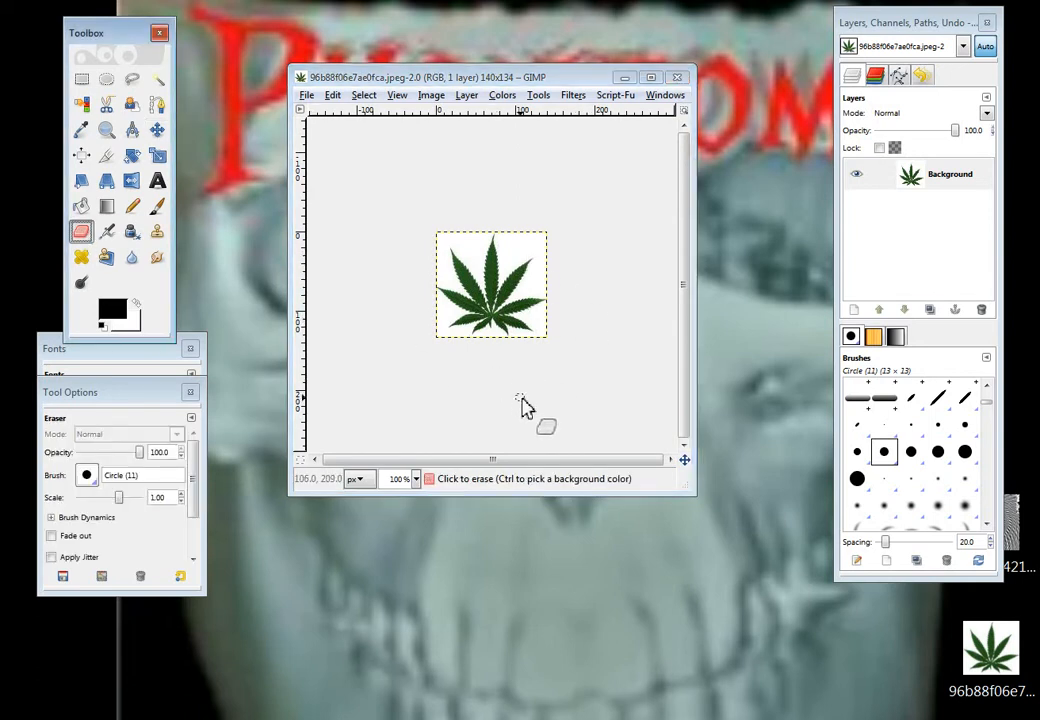
{"action": "left_click", "coordinate": [857, 478]}
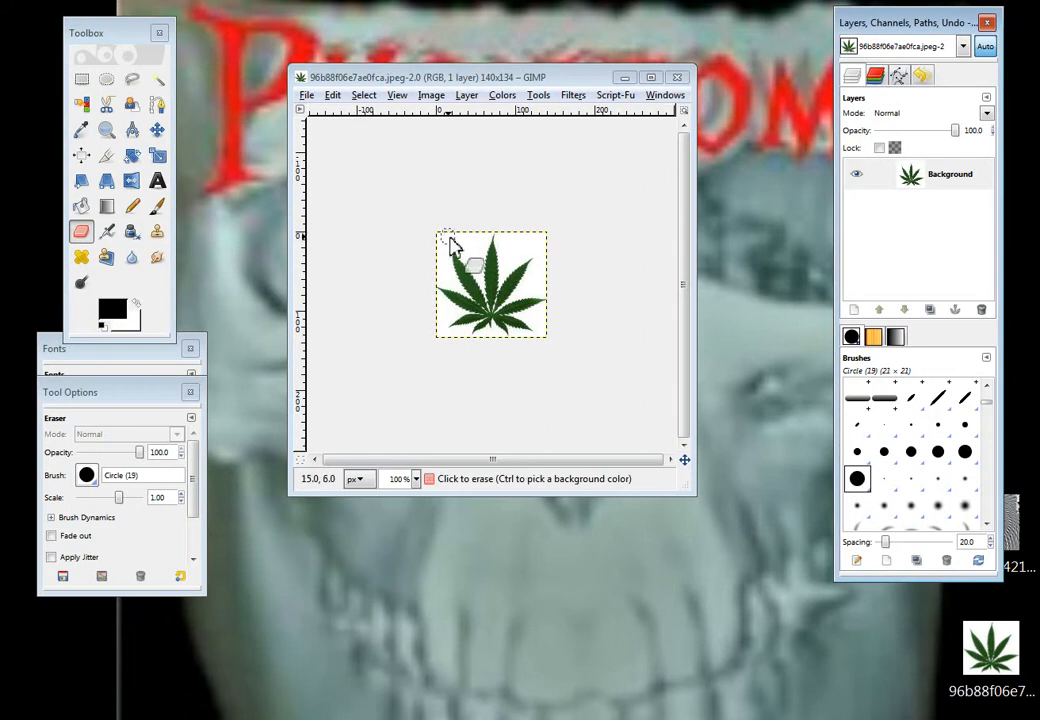
{"action": "mouse_move", "coordinate": [443, 232]}
{"action": "left_mouse_down"}
{"action": "mouse_move", "coordinate": [532, 341]}
{"action": "mouse_move", "coordinate": [540, 240]}
{"action": "left_mouse_up"}
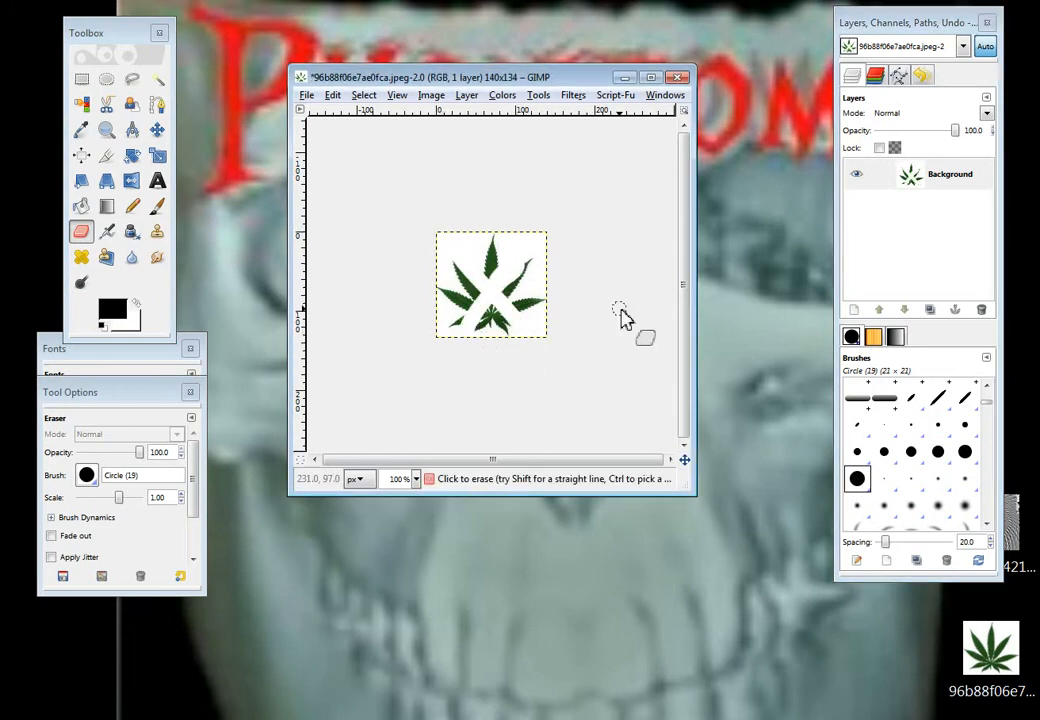
{"action": "key", "text": "ctrl"}
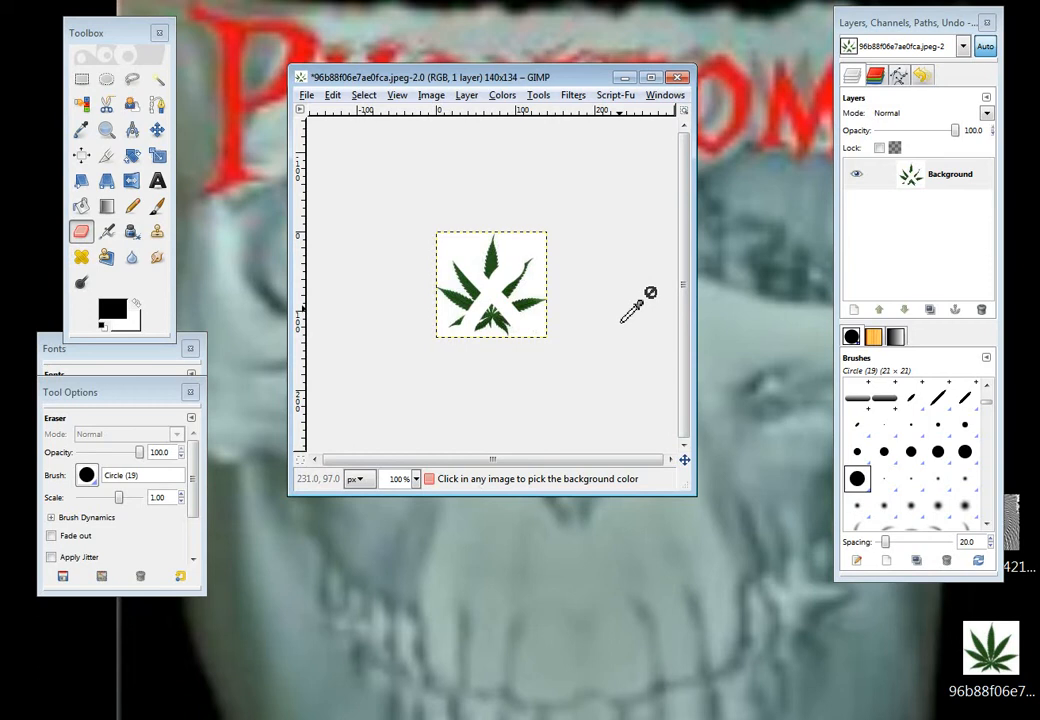
{"action": "key", "text": "ctrl+z"}
{"action": "key", "text": "ctrl+z"}
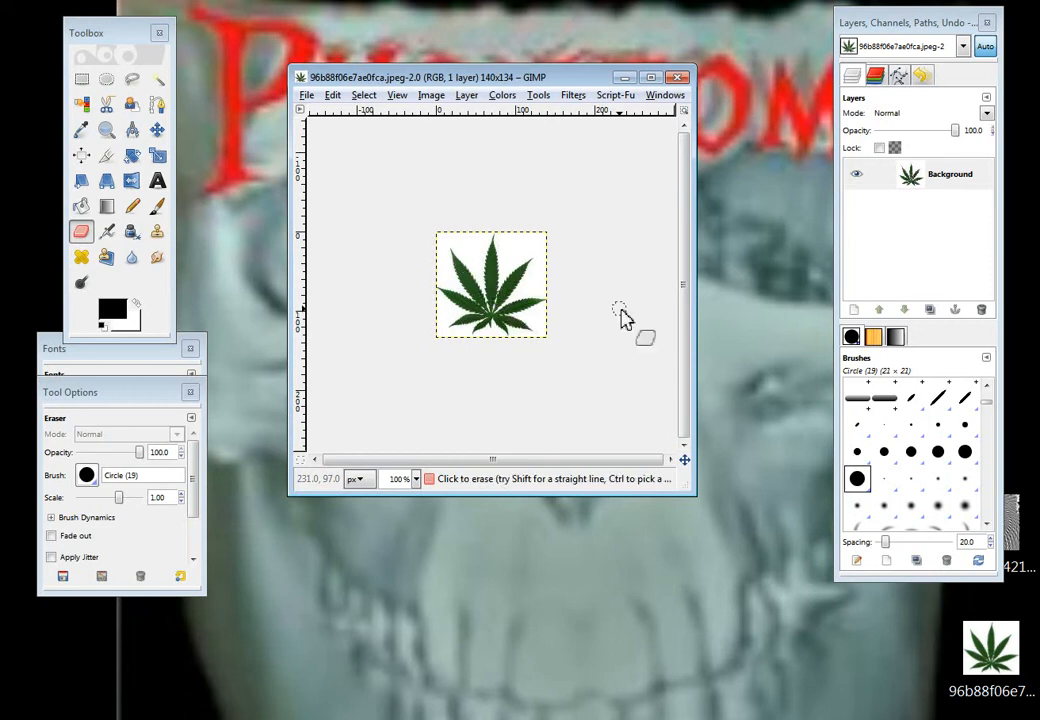
- Copy the Background layer's leaf image and paste it as a new layer
{"action": "left_click", "coordinate": [932, 178]}
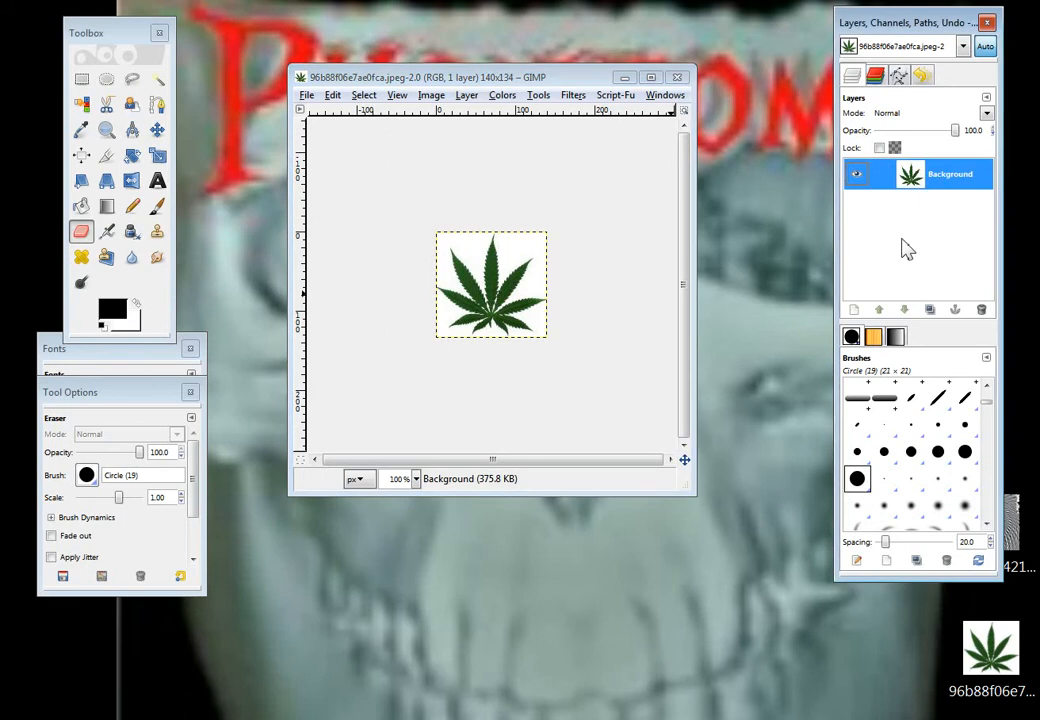
{"action": "key", "text": "ctrl+c"}
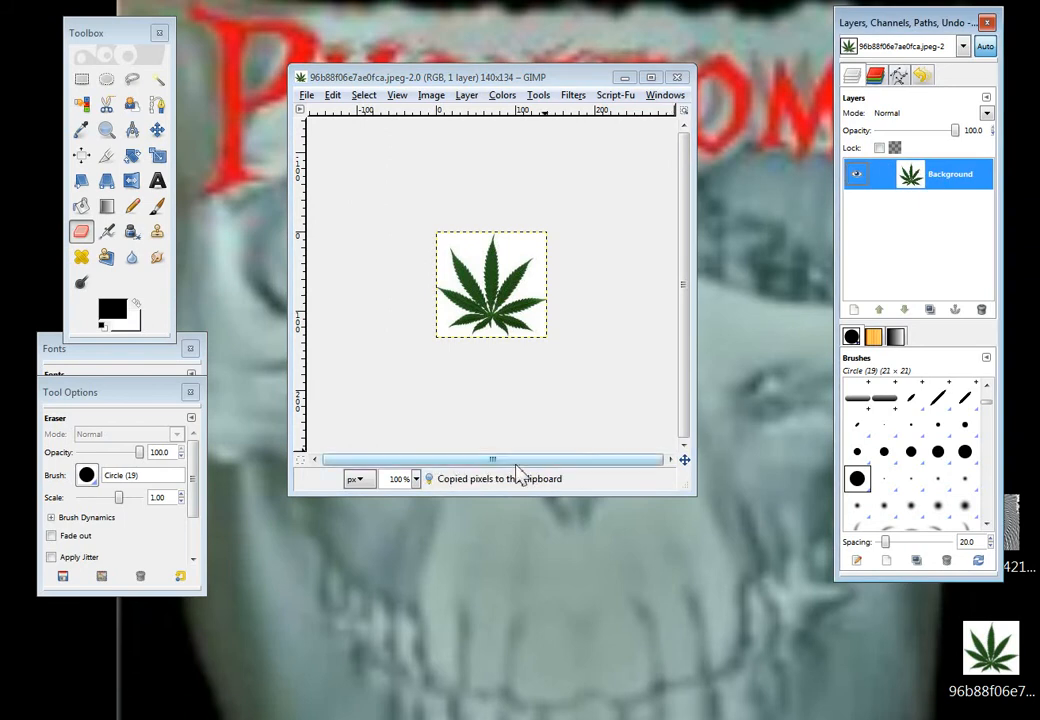
{"action": "key", "text": "ctrl+v"}
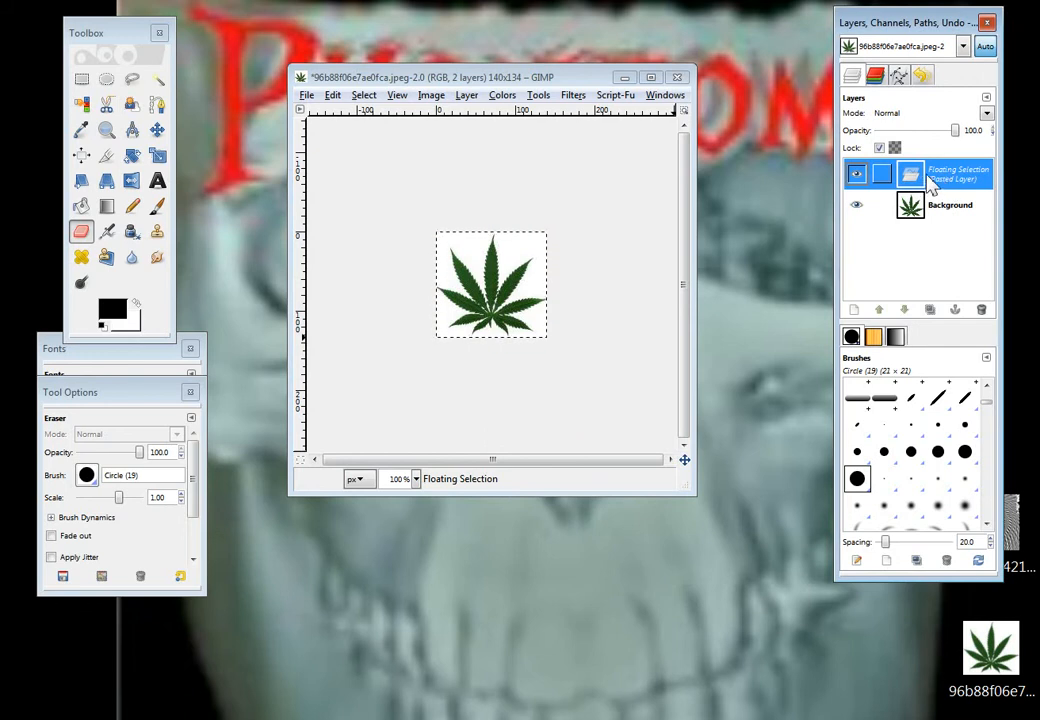
{"action": "left_click", "coordinate": [853, 312]}
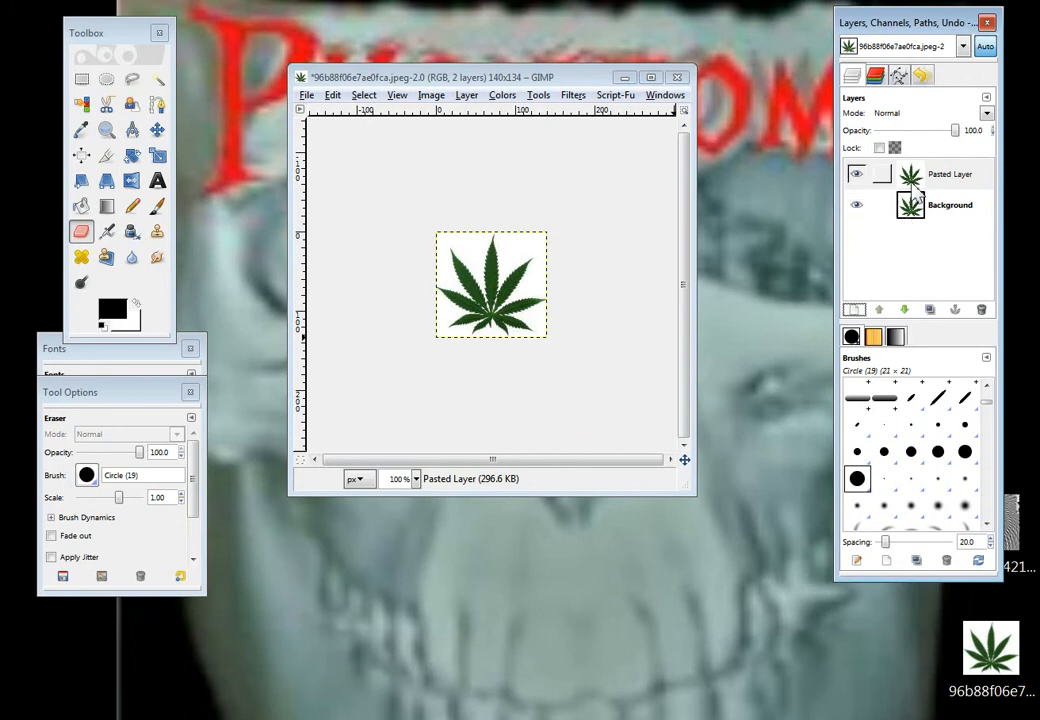
- Toggle the Background layer's visibility off and on, and delete that layer so only the pasted one is kept
{"action": "left_click", "coordinate": [857, 206]}
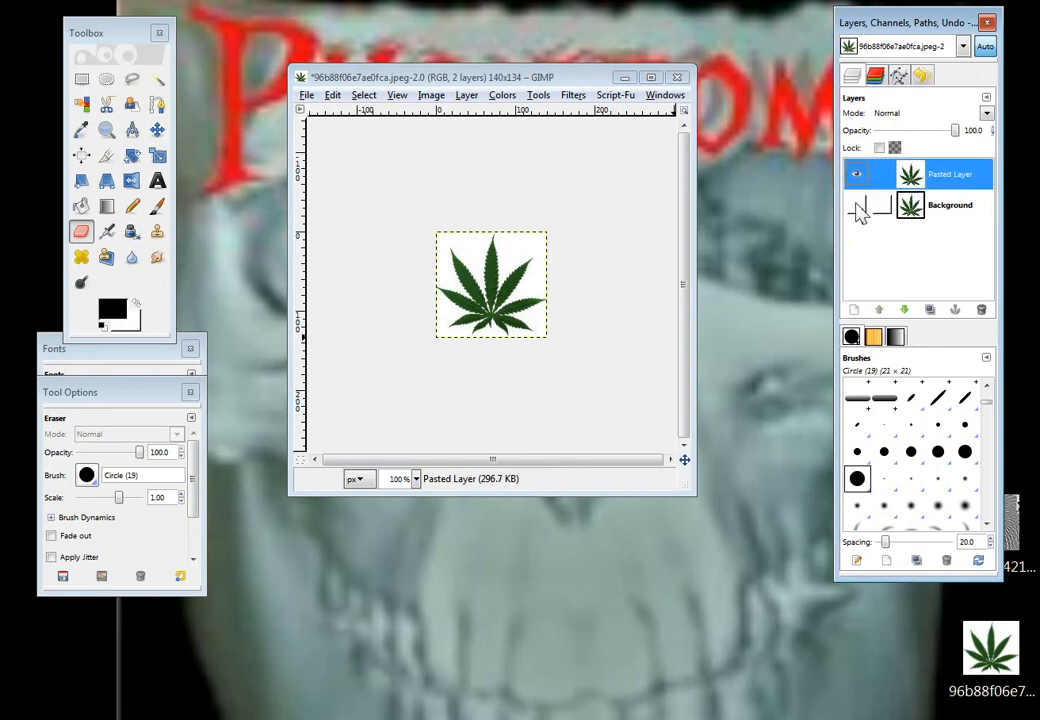
{"action": "left_click", "coordinate": [857, 205]}
{"action": "left_click", "coordinate": [947, 208]}
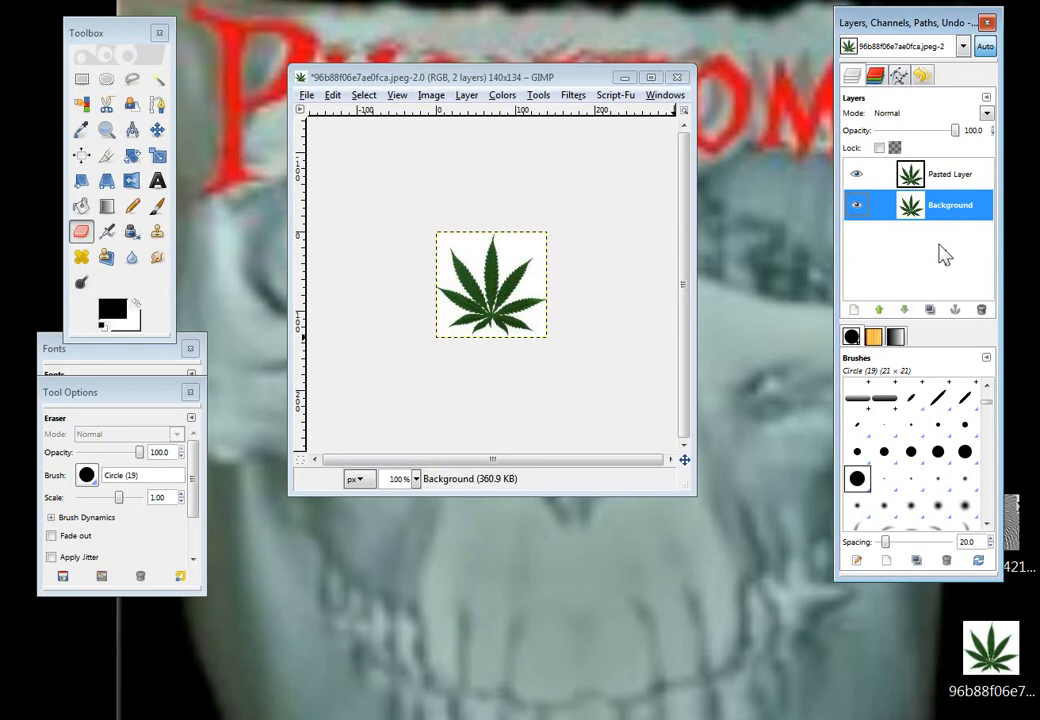
{"action": "left_click", "coordinate": [981, 310]}
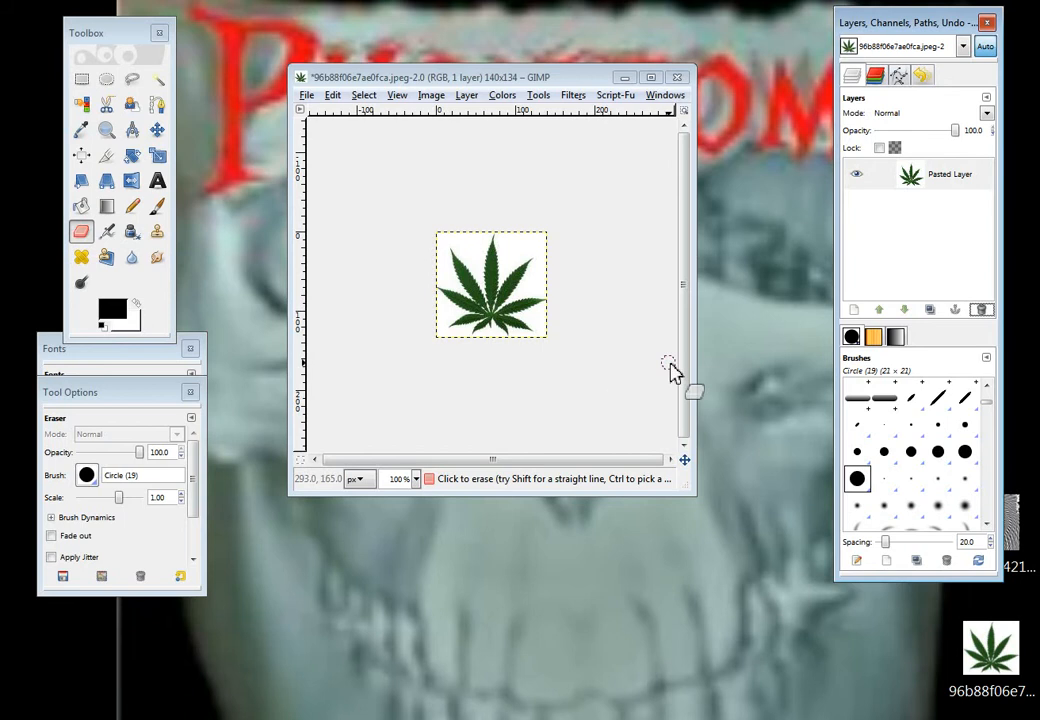
- Try erasing strokes across the leaf and its upper-right corner on the pasted layer to transparency, and undo them
{"action": "left_click_drag", "start_coordinate": [580, 298], "coordinate": [435, 288]}
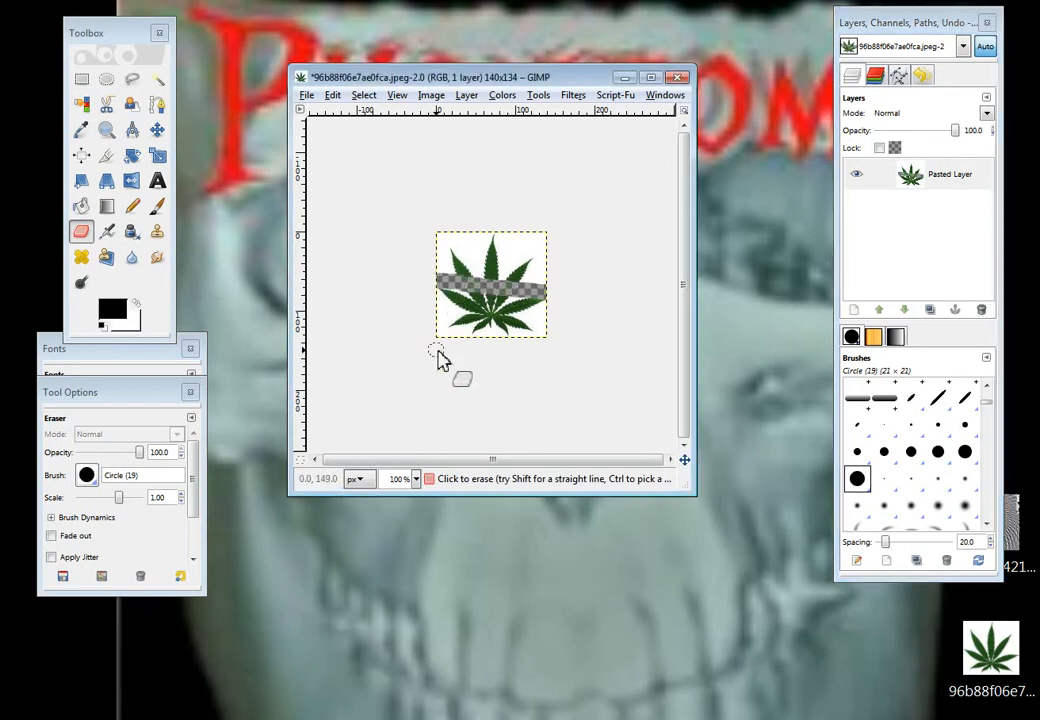
{"action": "left_click_drag", "start_coordinate": [436, 350], "coordinate": [526, 231]}
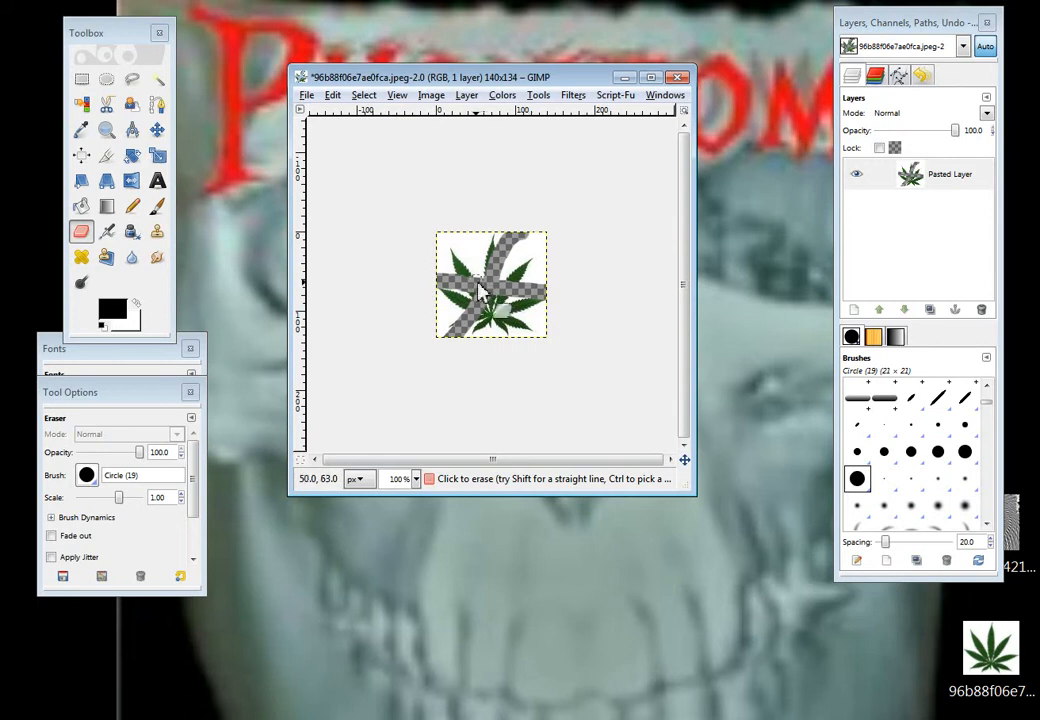
{"action": "key", "text": "ctrl"}
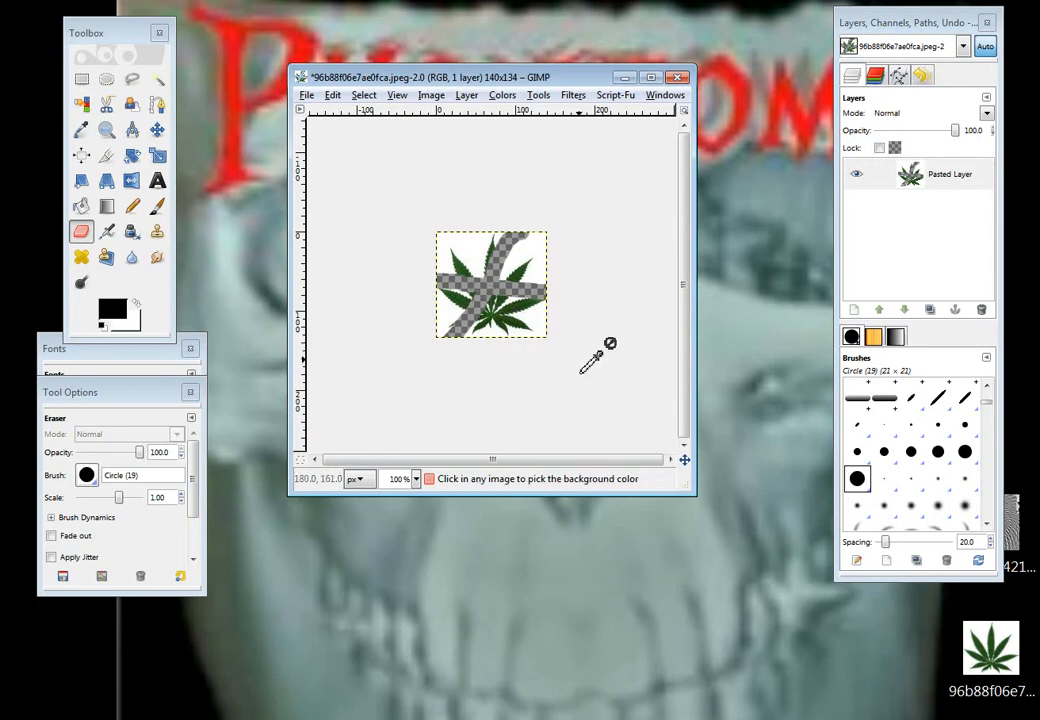
{"action": "key", "text": "ctrl+z"}
{"action": "key", "text": "ctrl+z"}
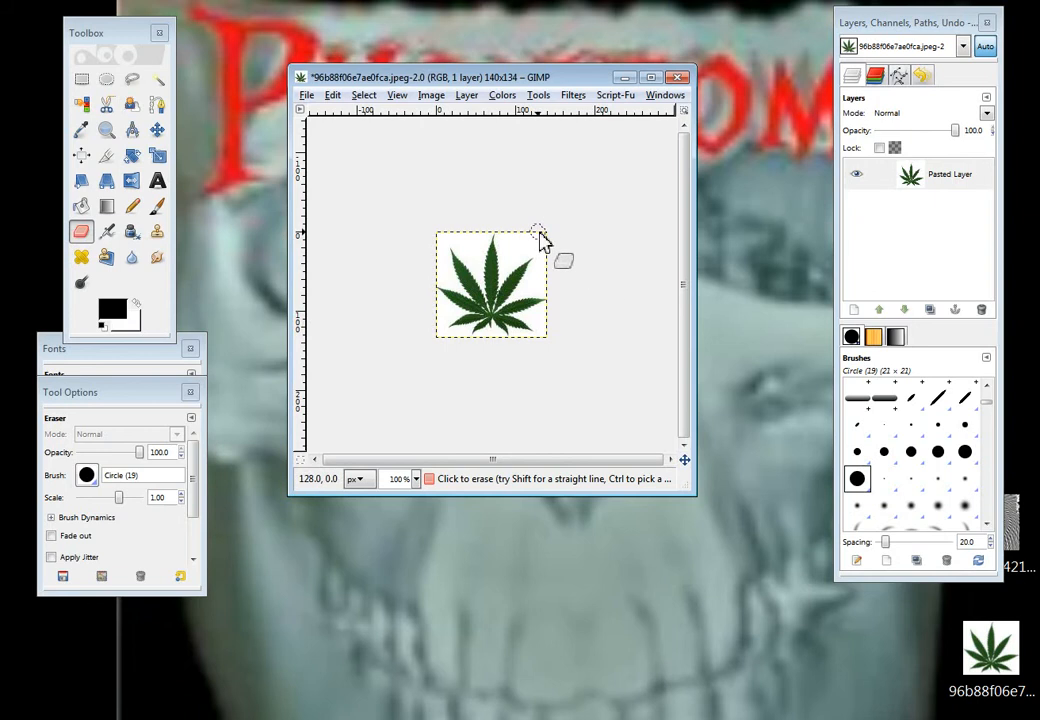
{"action": "mouse_move", "coordinate": [538, 233]}
{"action": "left_mouse_down"}
{"action": "mouse_move", "coordinate": [513, 250]}
{"action": "mouse_move", "coordinate": [532, 243]}
{"action": "mouse_move", "coordinate": [546, 283]}
{"action": "left_mouse_up"}
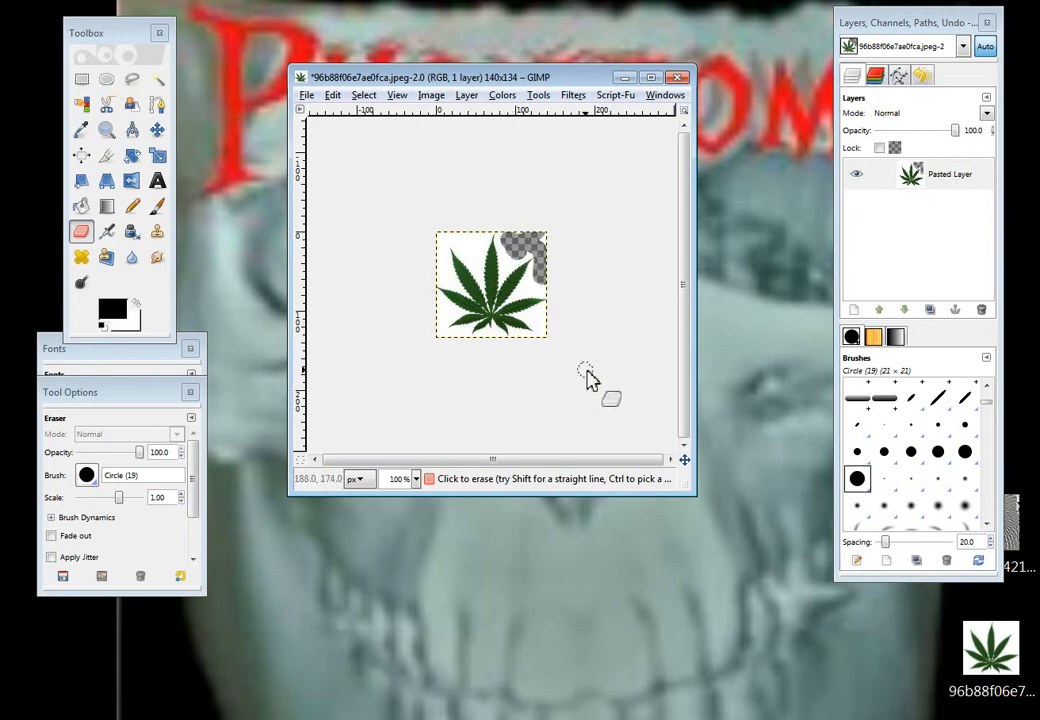
{"action": "key", "text": "ctrl+z"}
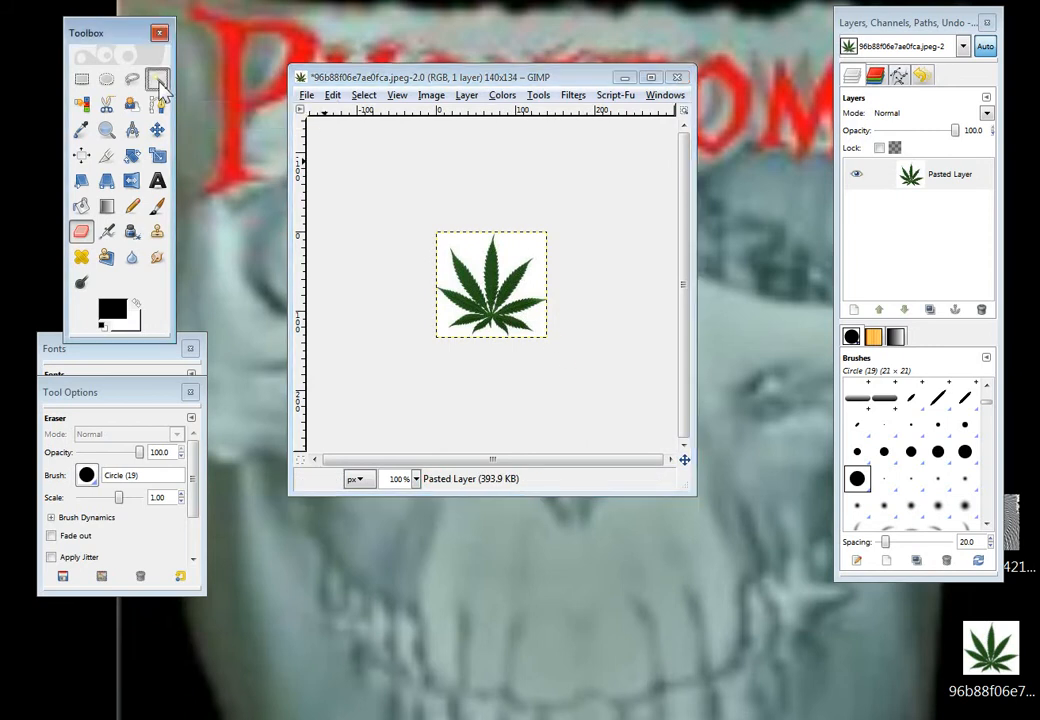
- Try removing the white area above the leaf with Fuzzy Select, and undo the deletion and the selection
{"action": "left_click", "coordinate": [158, 80]}
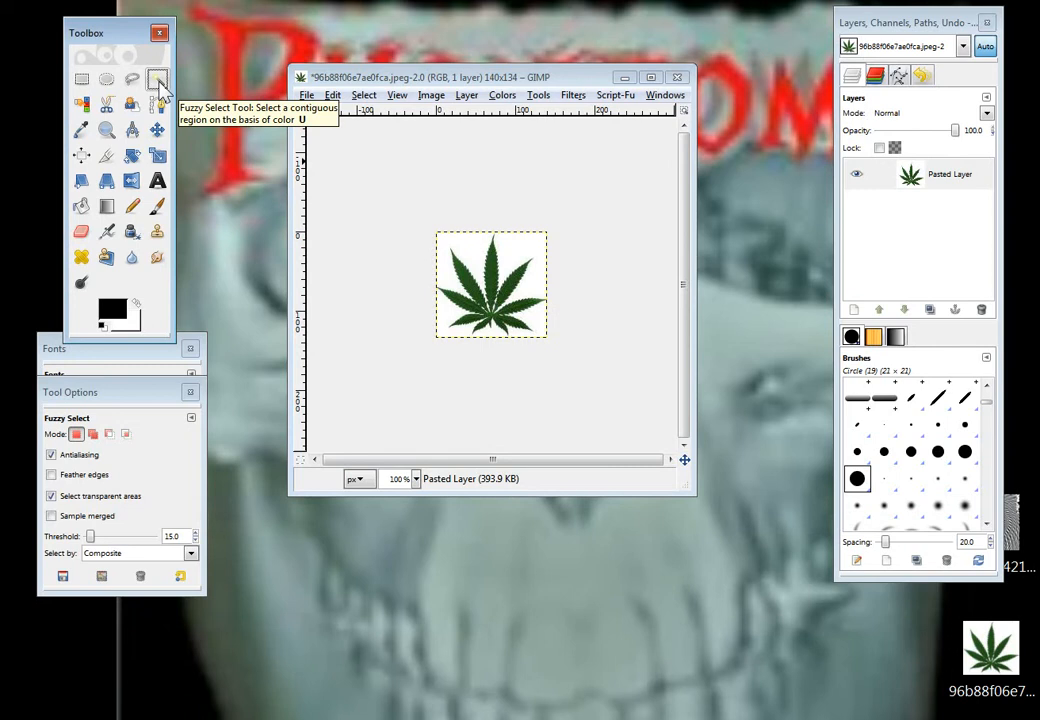
{"action": "left_click", "coordinate": [518, 250]}
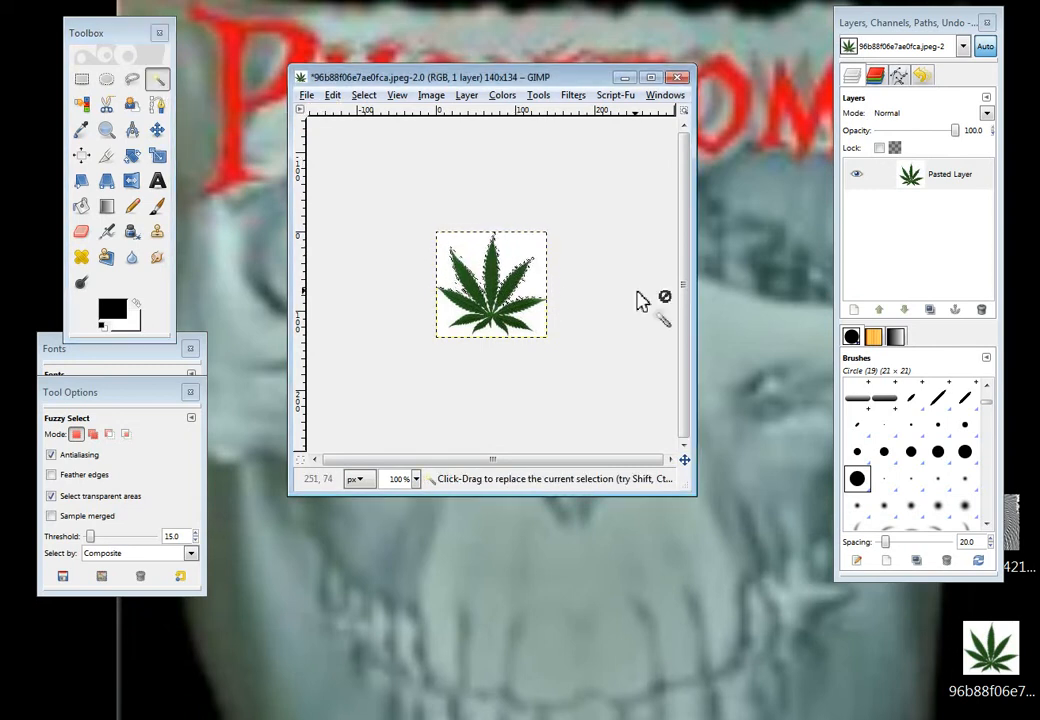
{"action": "key", "text": "Delete"}
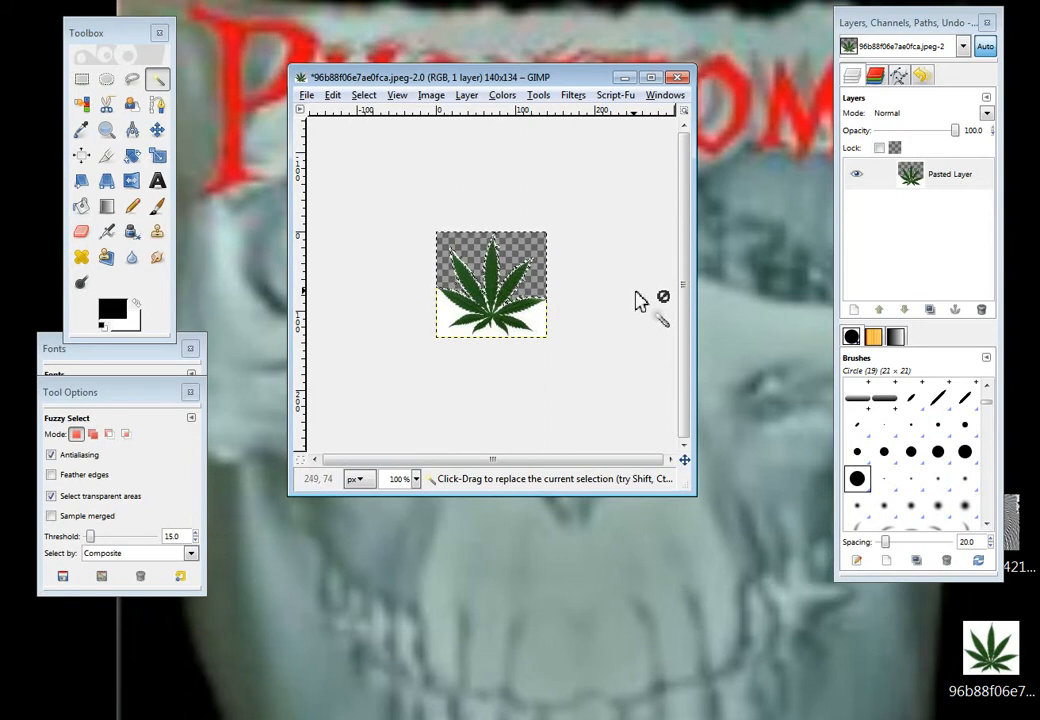
{"action": "key", "text": "ctrl+shift"}
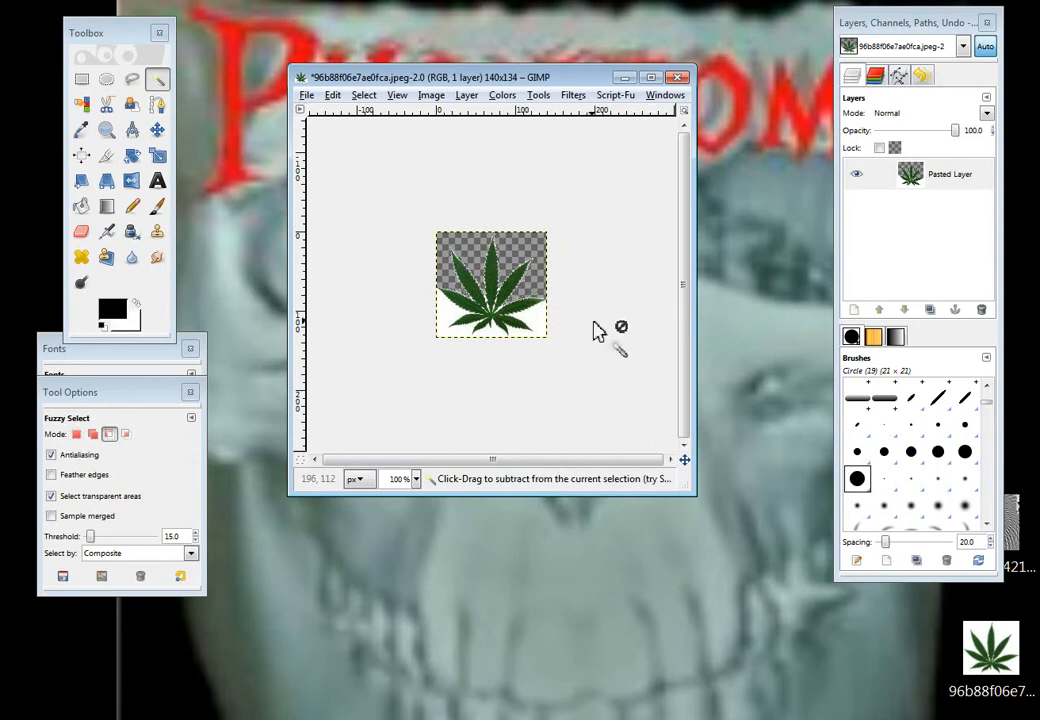
{"action": "key", "text": "ctrl+z"}
{"action": "key", "text": "ctrl+z"}
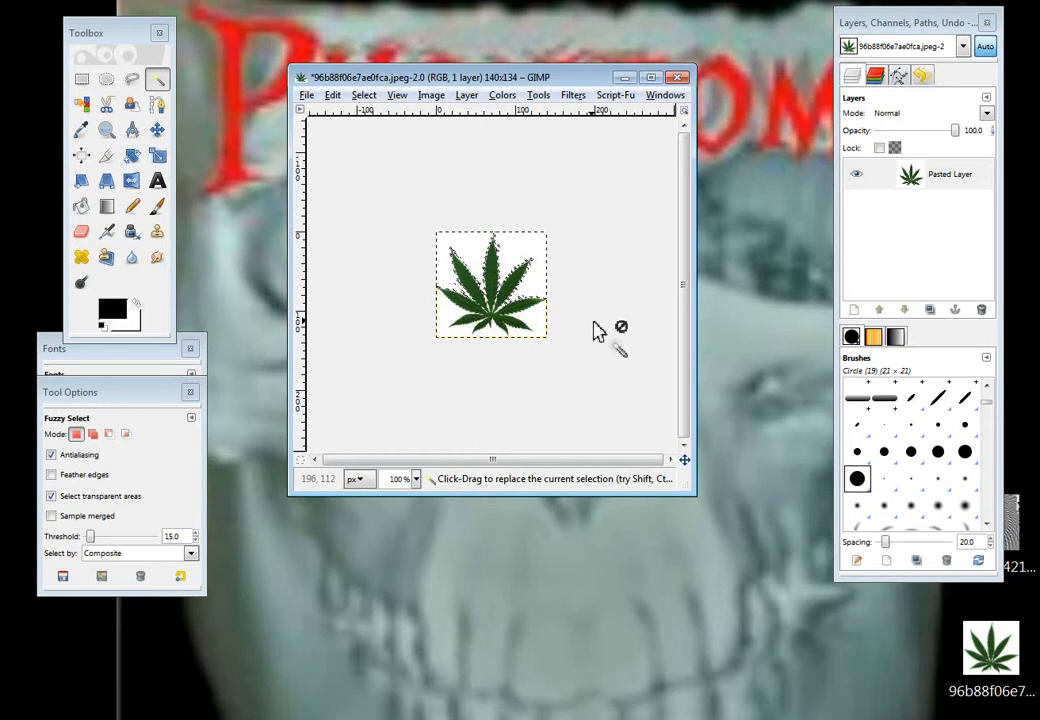
{"action": "key", "text": "ctrl+shift"}
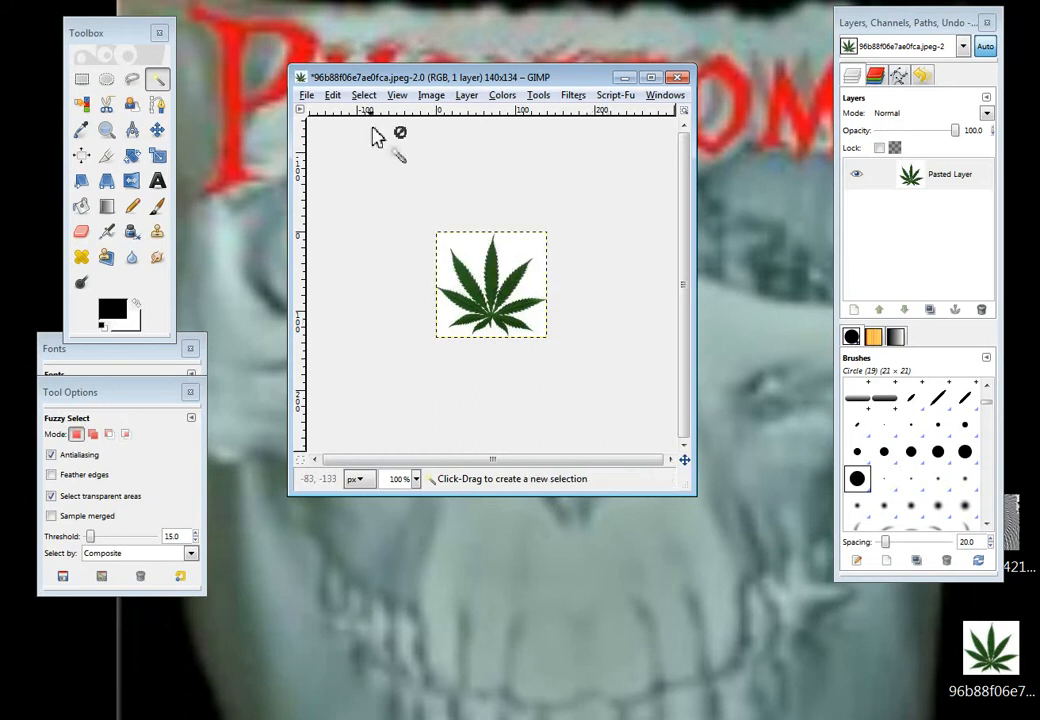
{"action": "left_click", "coordinate": [334, 98]}
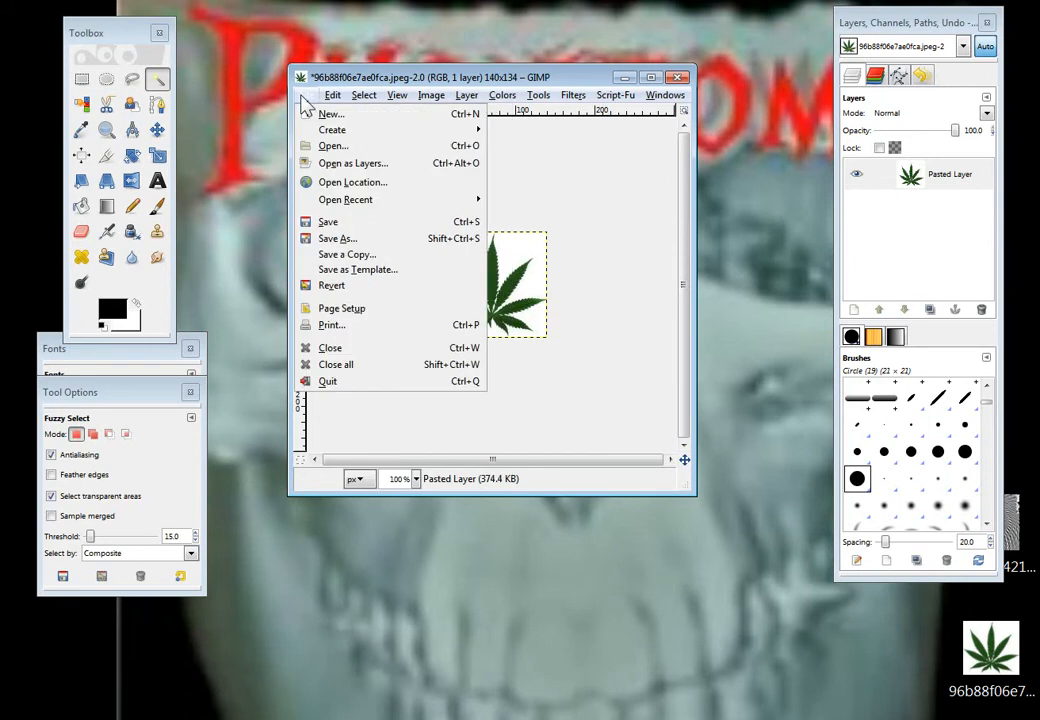
{"action": "mouse_move", "coordinate": [355, 97]}
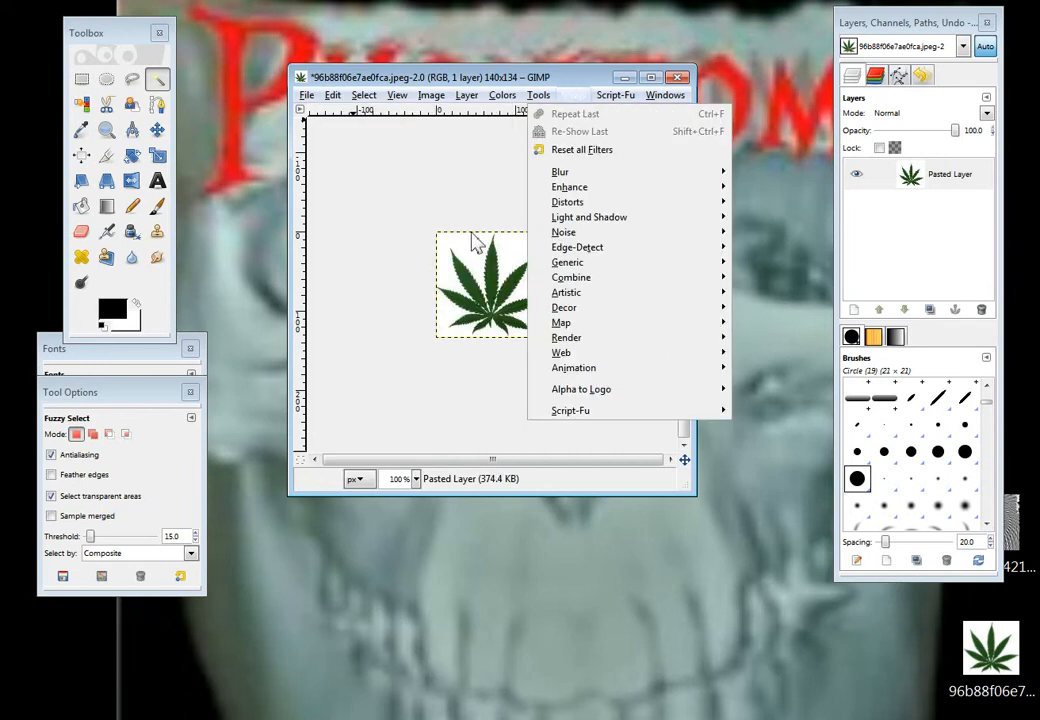
{"action": "left_click", "coordinate": [399, 403]}
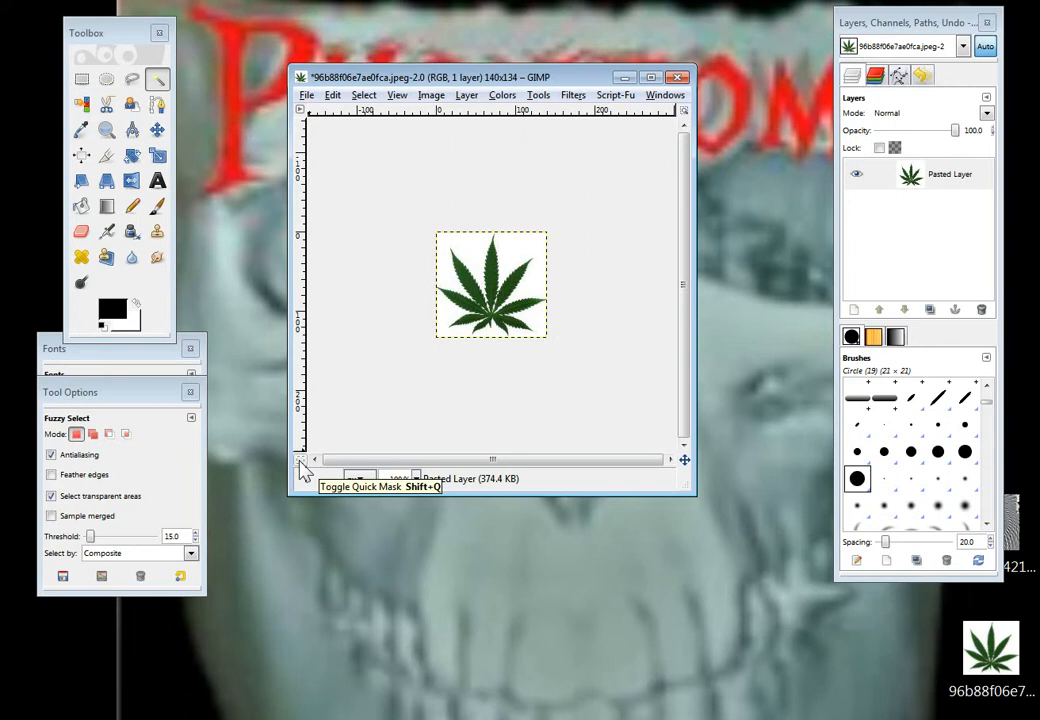
- Turn on the Quick Mask over the leaf image and set the Paintbrush's foreground colour to white
{"action": "left_click", "coordinate": [300, 461]}
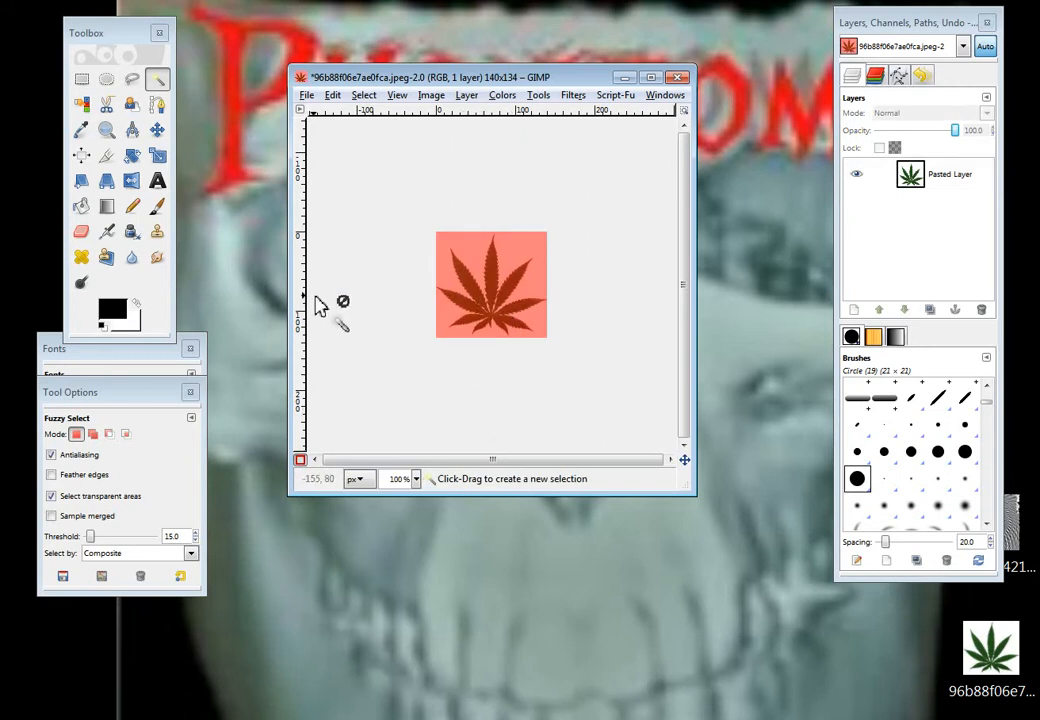
{"action": "left_click", "coordinate": [157, 206]}
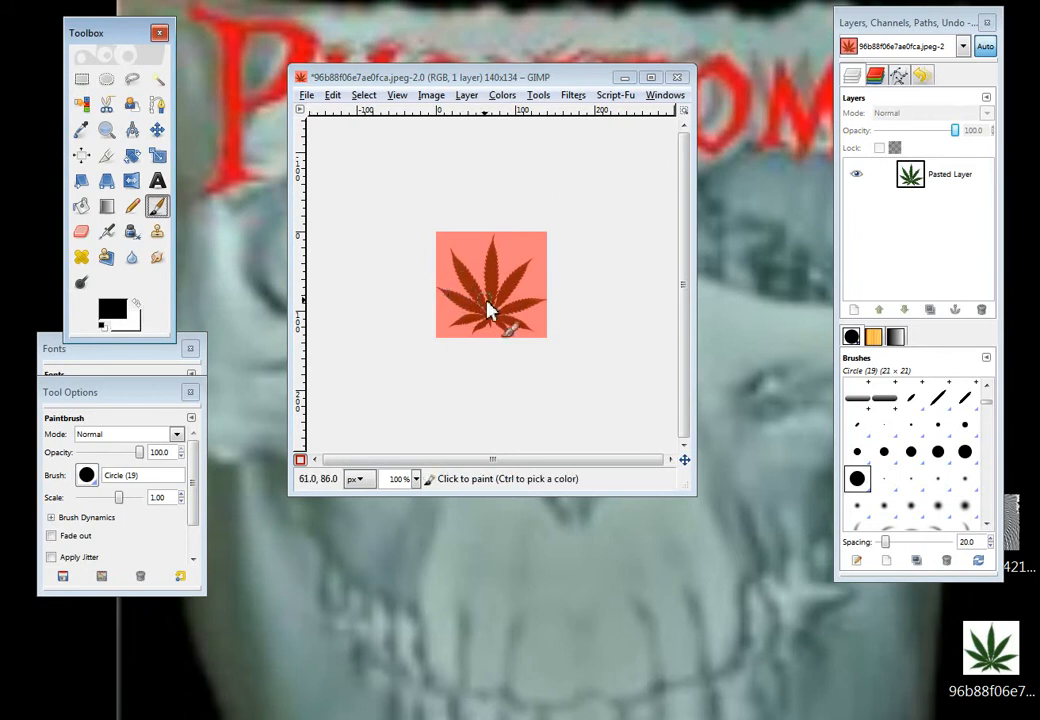
{"action": "left_click", "coordinate": [137, 305]}
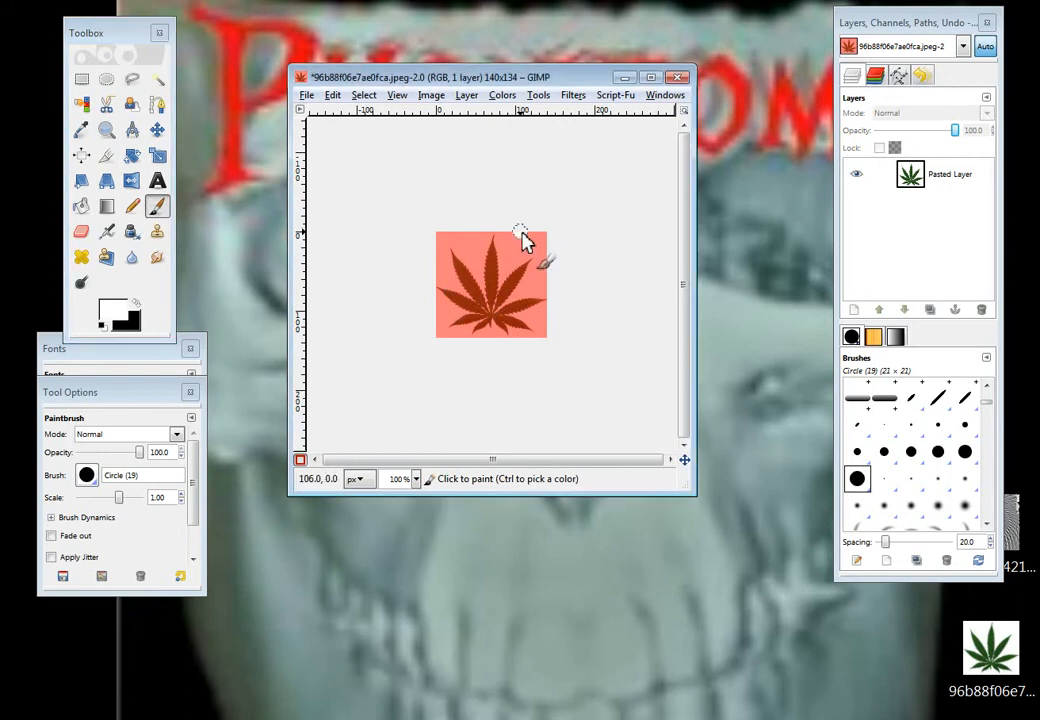
- Try clearing an area painted in the Quick Mask at the leaf's upper-right corner, undo the deletion, and remove the selection
{"action": "mouse_move", "coordinate": [521, 234]}
{"action": "left_mouse_down"}
{"action": "mouse_move", "coordinate": [516, 252]}
{"action": "mouse_move", "coordinate": [539, 251]}
{"action": "mouse_move", "coordinate": [538, 276]}
{"action": "left_mouse_up"}
{"action": "left_click", "coordinate": [300, 460]}
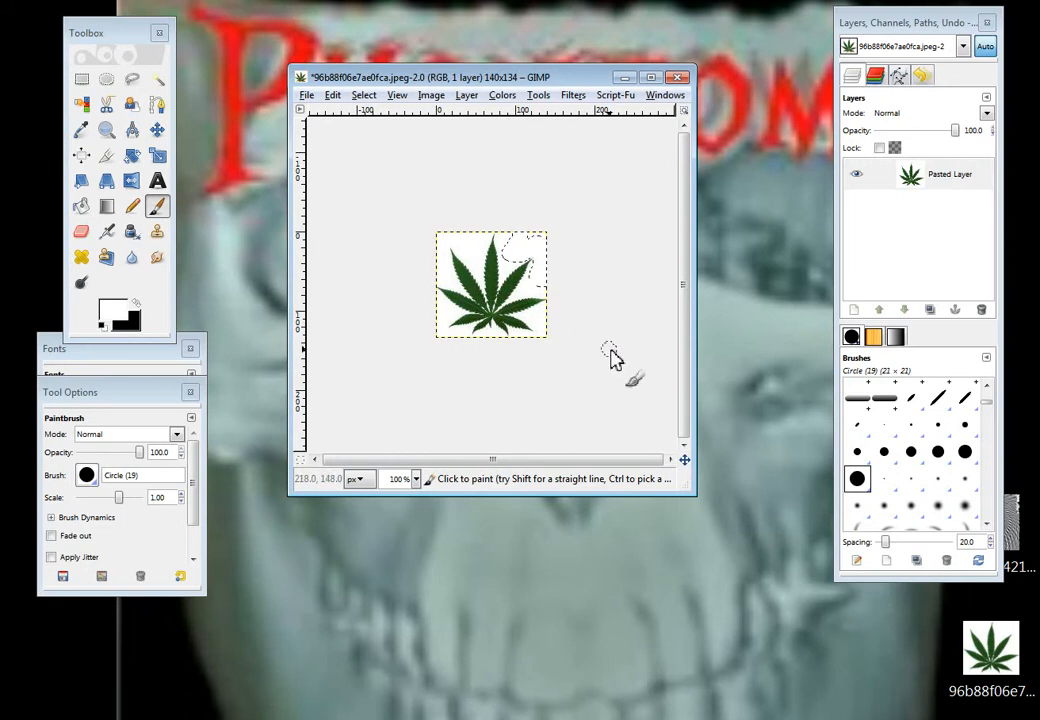
{"action": "key", "text": "Delete"}
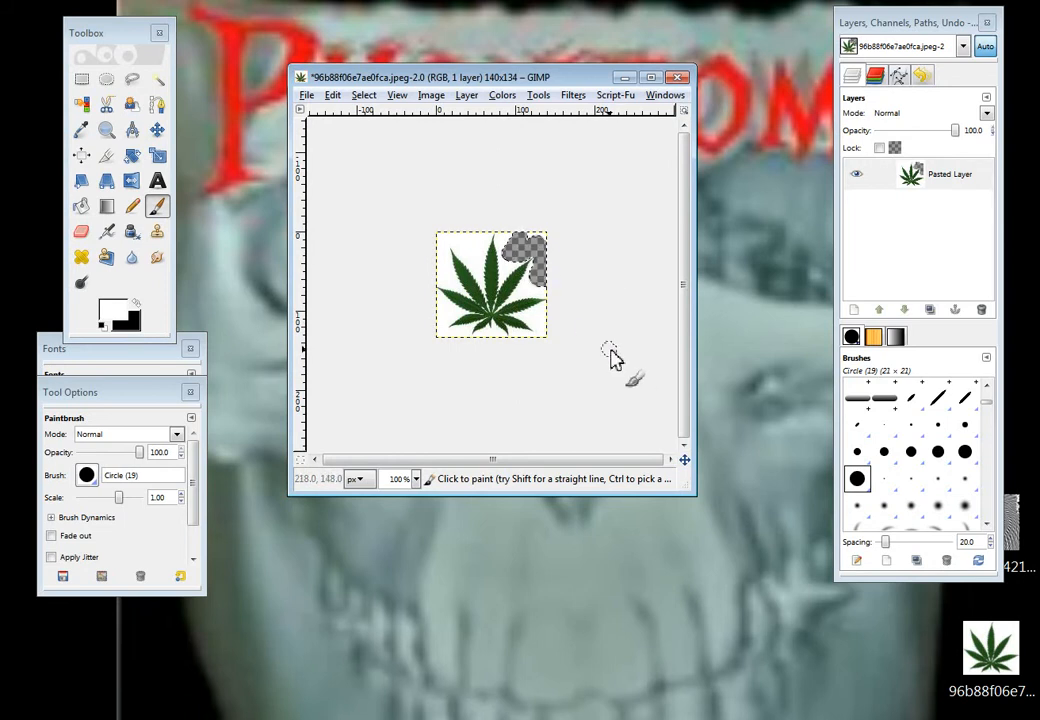
{"action": "key", "text": "ctrl"}
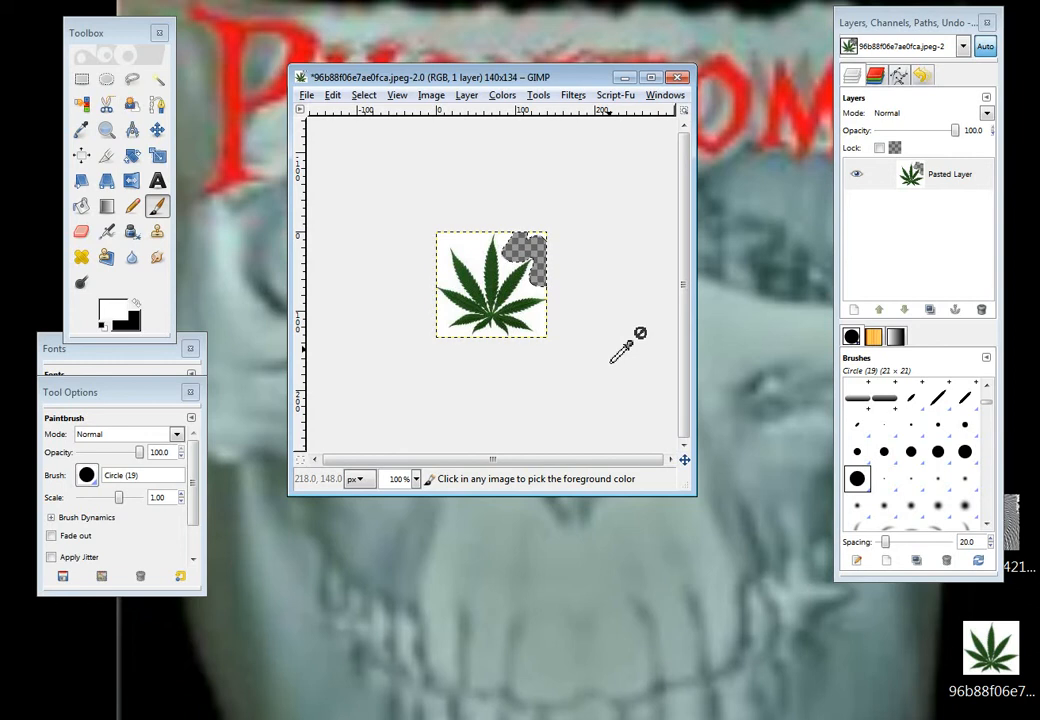
{"action": "key", "text": "ctrl+z"}
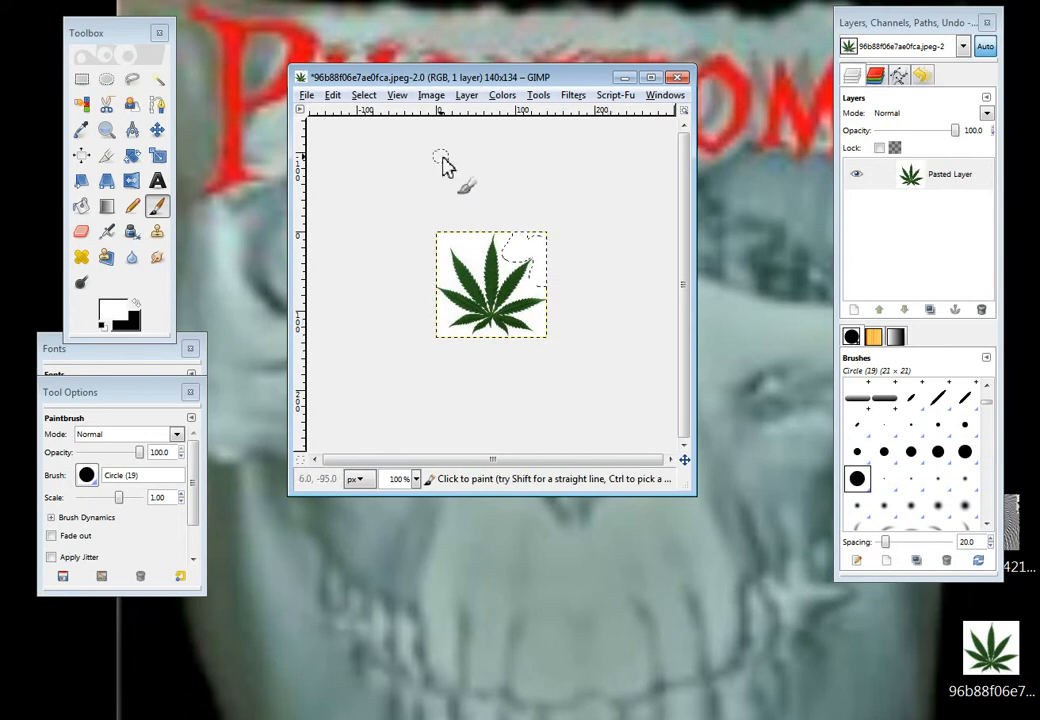
{"action": "left_click", "coordinate": [332, 95]}
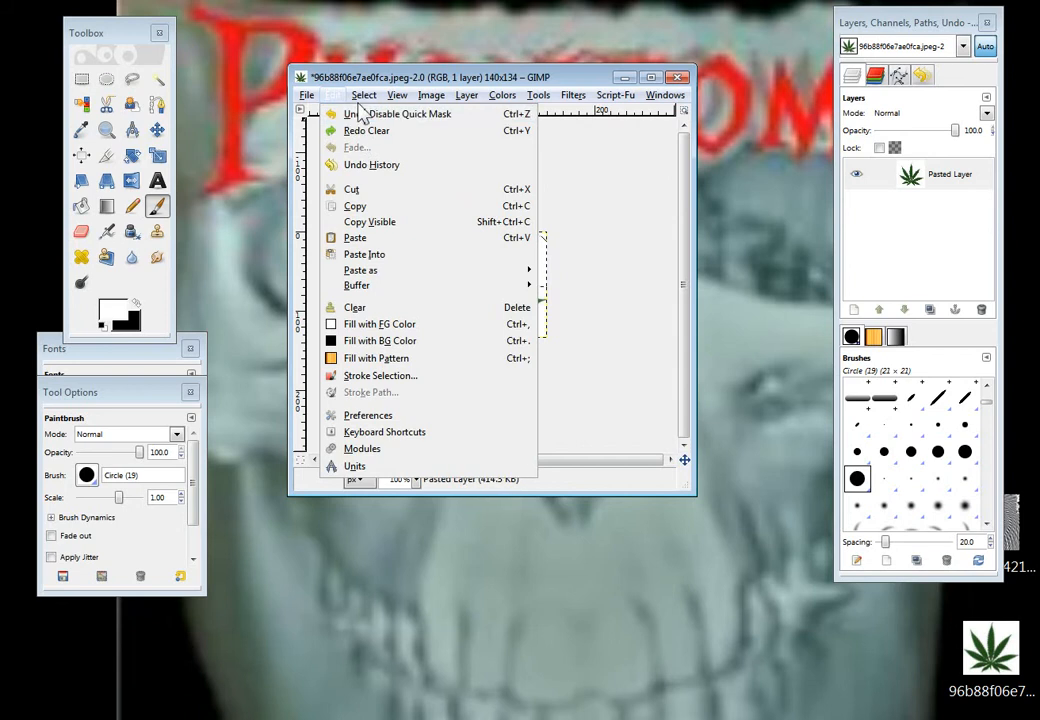
{"action": "mouse_move", "coordinate": [364, 95]}
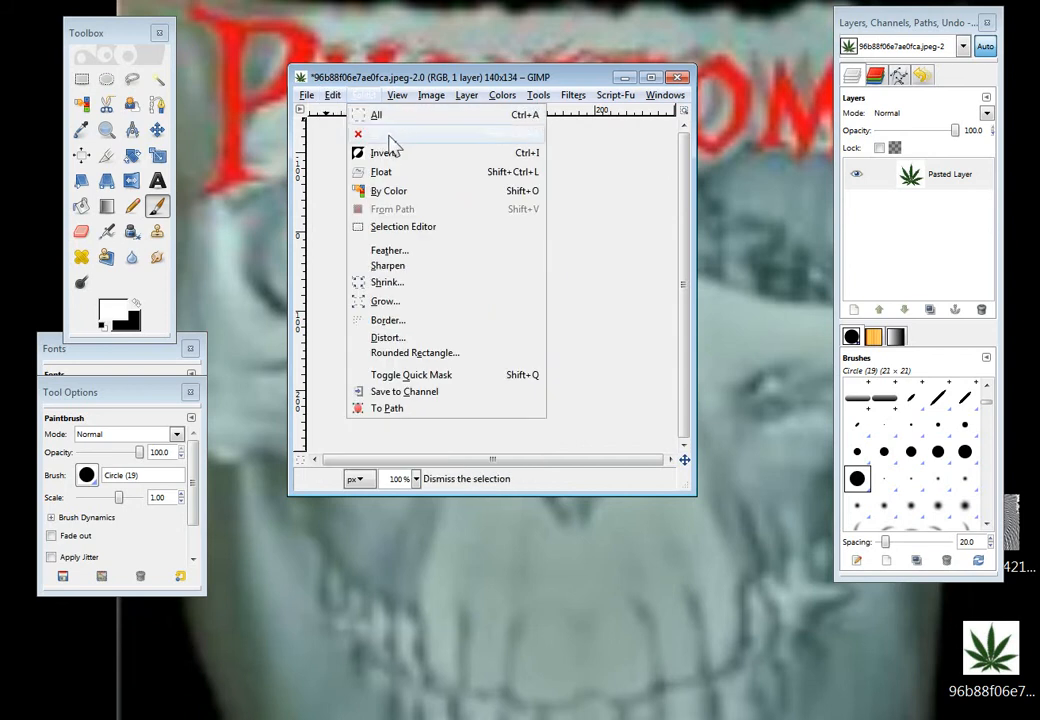
{"action": "left_click", "coordinate": [391, 138]}
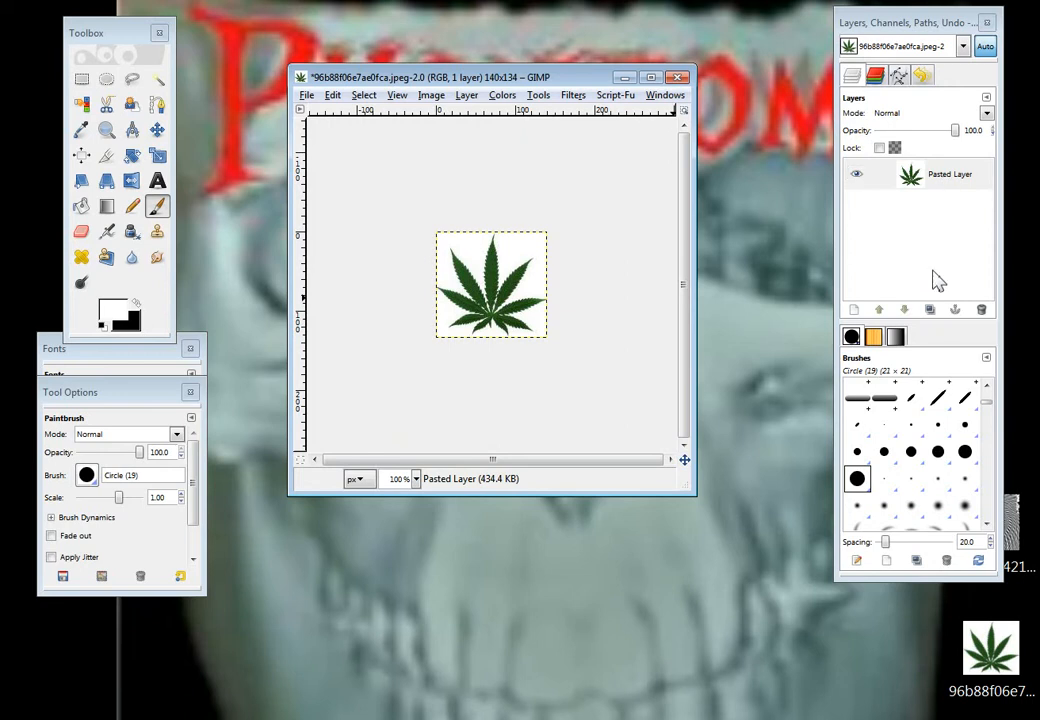
- Duplicate the pasted leaf layer and raise the original above its copy
{"action": "left_click", "coordinate": [929, 311]}
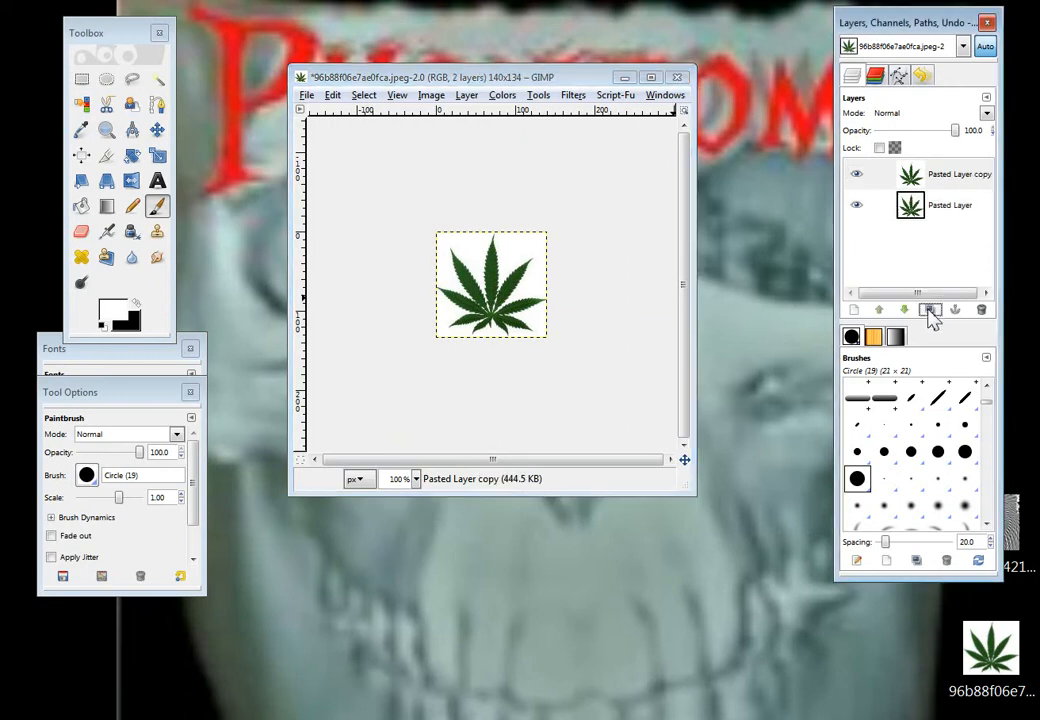
{"action": "left_click", "coordinate": [942, 183]}
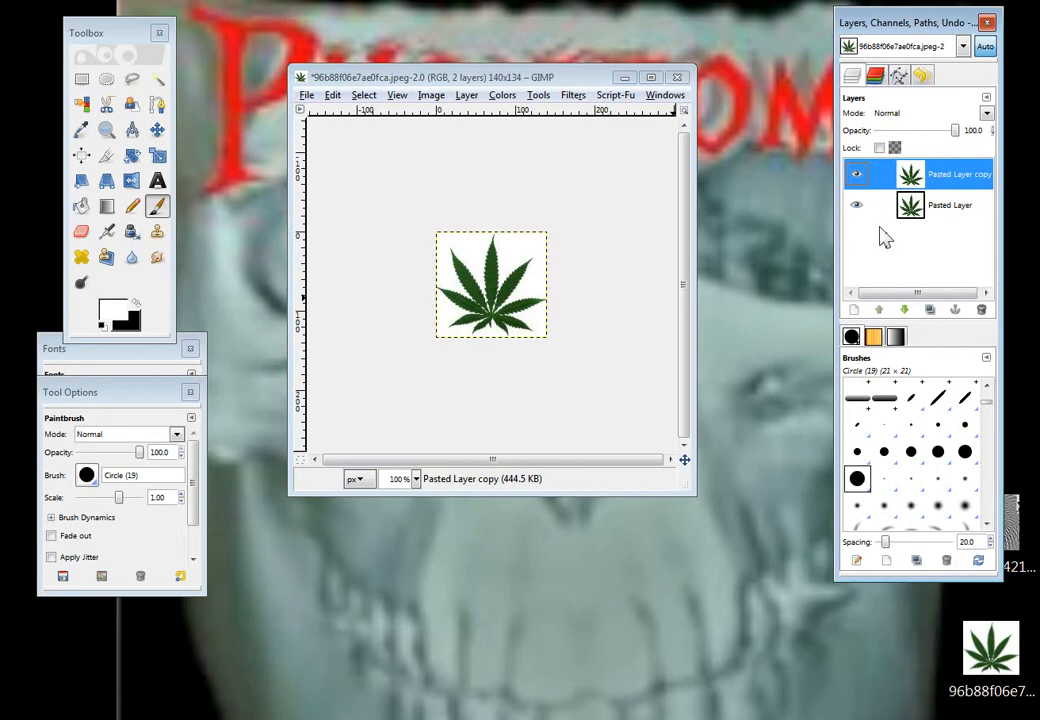
{"action": "left_click", "coordinate": [912, 212]}
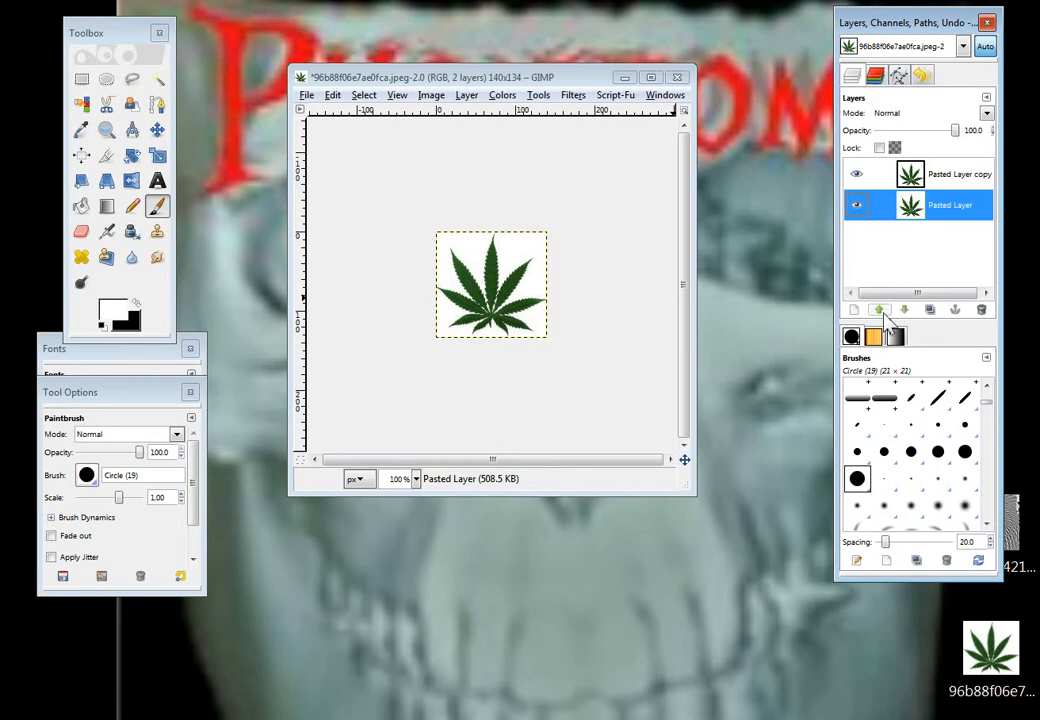
{"action": "left_click", "coordinate": [879, 310]}
{"action": "left_click", "coordinate": [917, 184]}
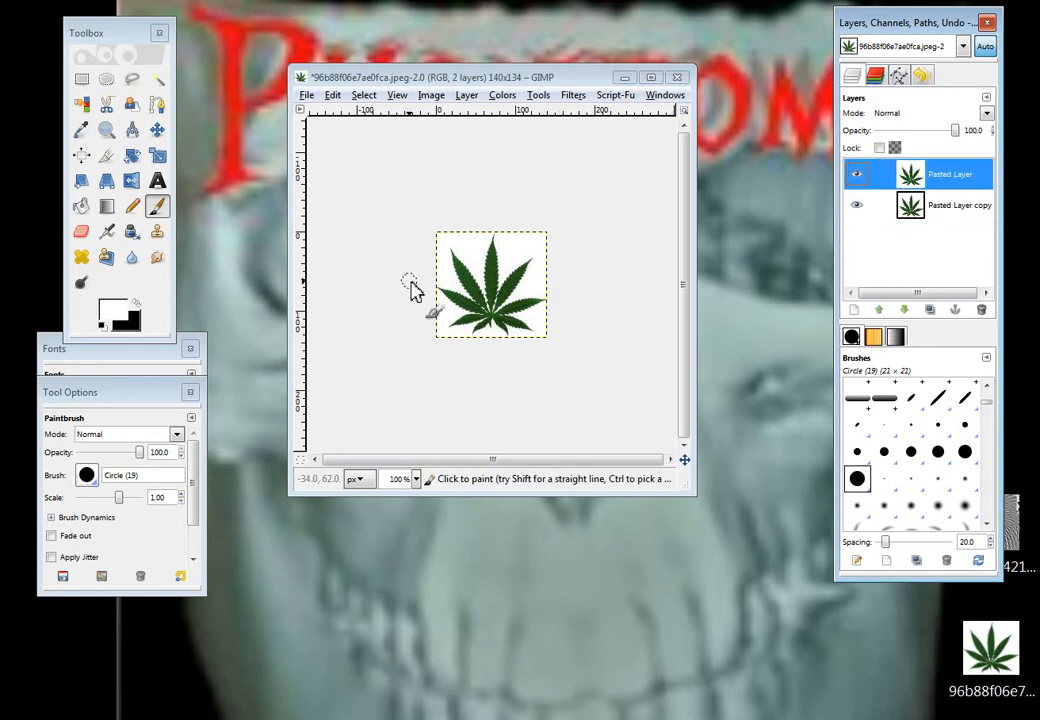
- Erase several strokes across the leaf on the upper Pasted Layer, hiding the copy beneath while erasing and showing it again
{"action": "left_click", "coordinate": [81, 233]}
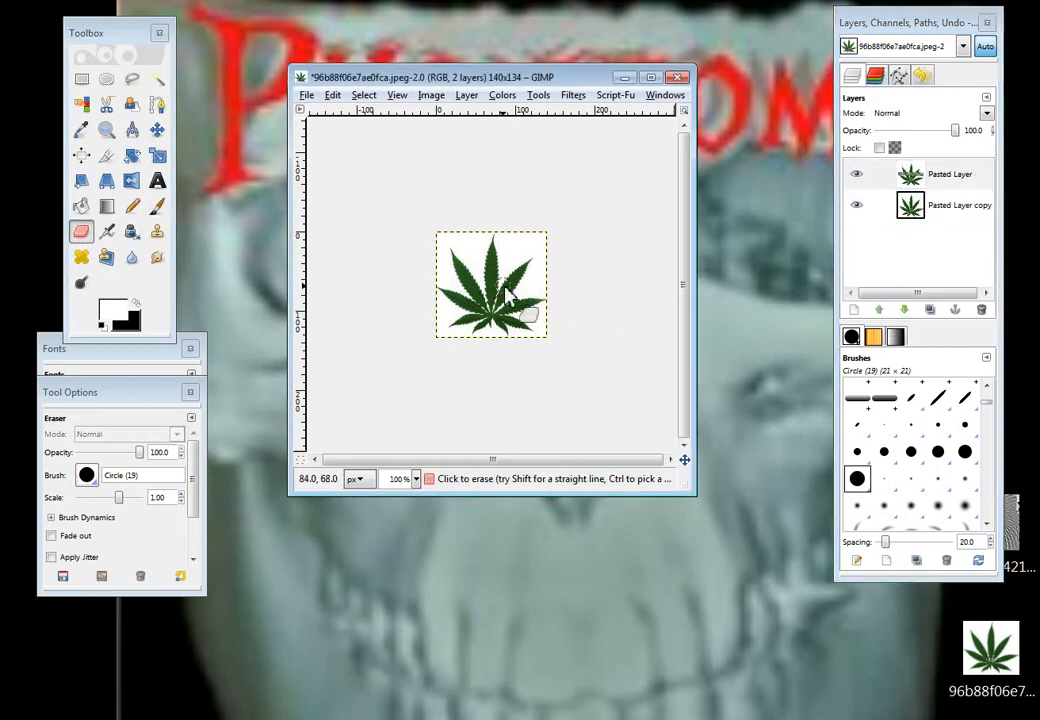
{"action": "left_click", "coordinate": [866, 174]}
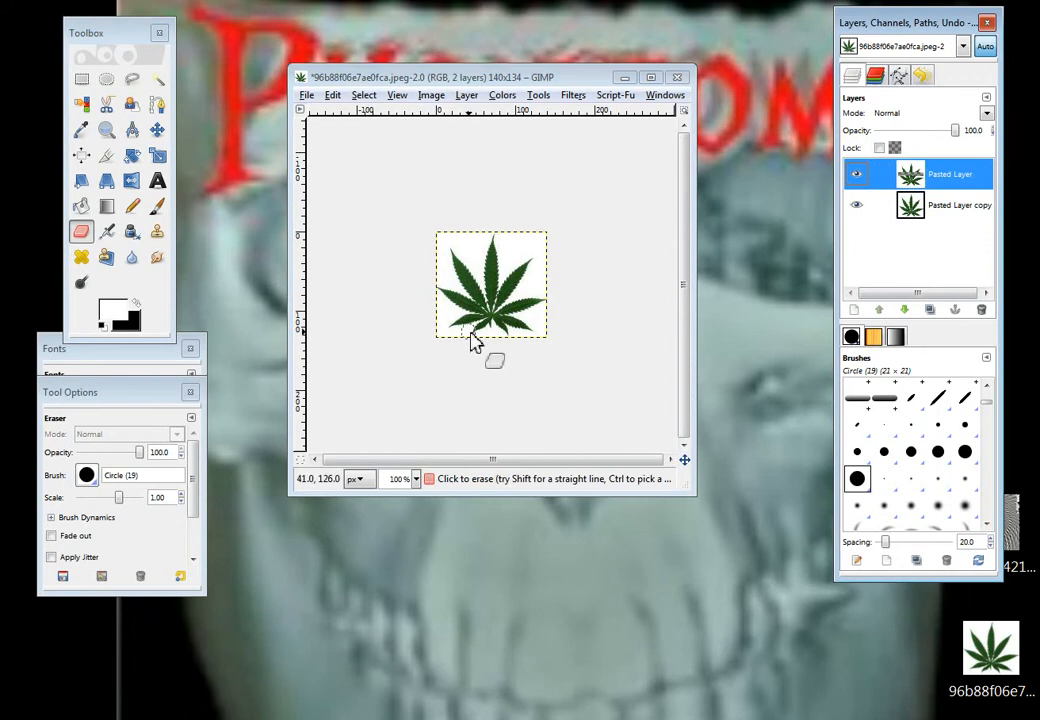
{"action": "left_click", "coordinate": [857, 204]}
{"action": "left_click_drag", "start_coordinate": [428, 285], "coordinate": [558, 286]}
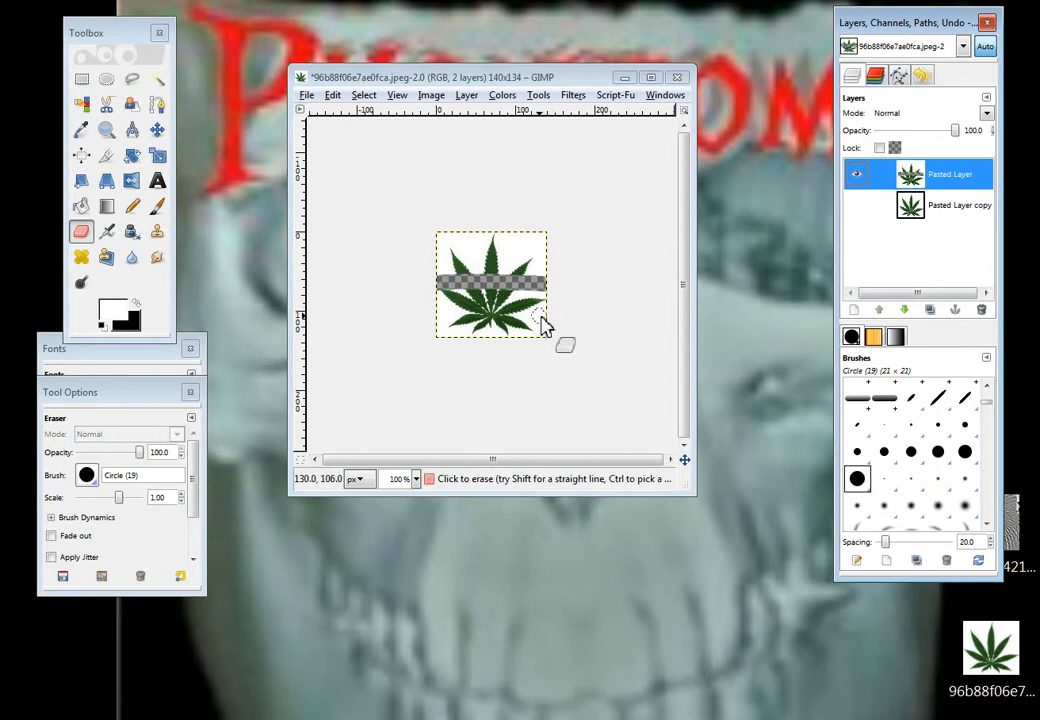
{"action": "mouse_move", "coordinate": [501, 236]}
{"action": "left_mouse_down"}
{"action": "mouse_move", "coordinate": [468, 315]}
{"action": "mouse_move", "coordinate": [484, 288]}
{"action": "mouse_move", "coordinate": [528, 298]}
{"action": "left_mouse_up"}
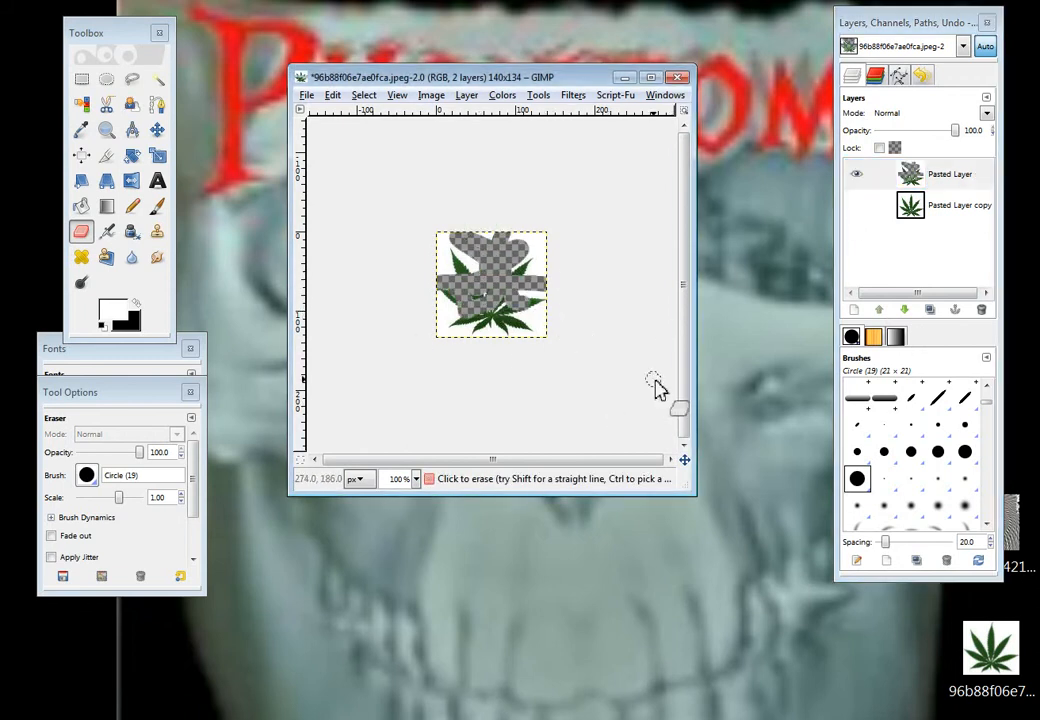
{"action": "left_click", "coordinate": [857, 204]}
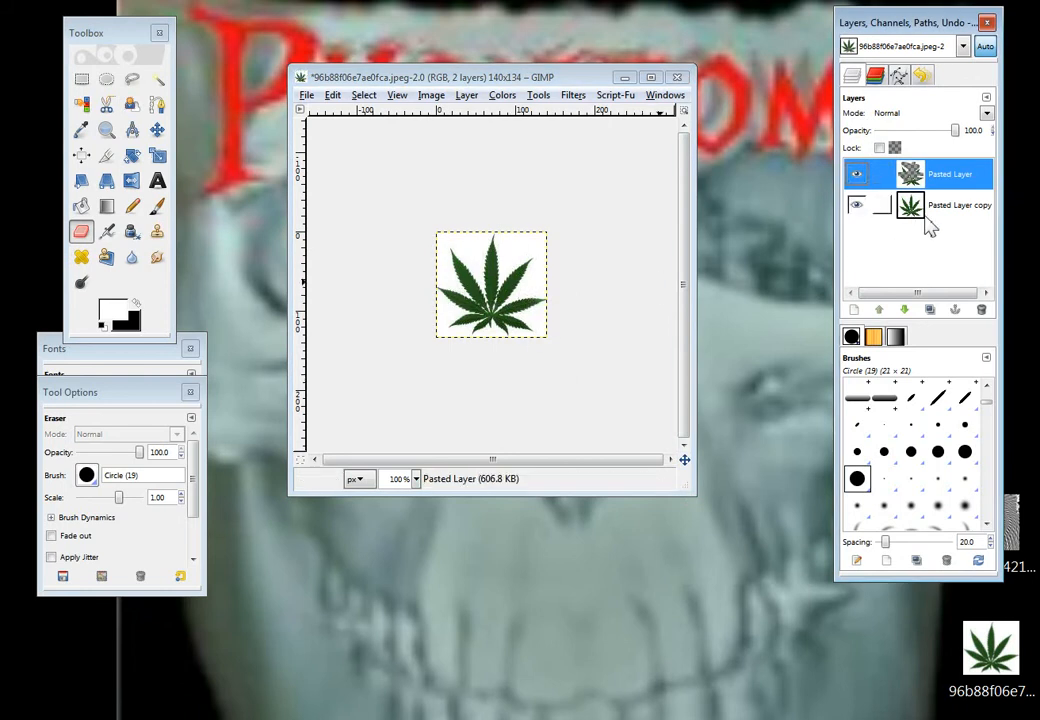
- Create a 140 × 134 px layer filled with the background colour and lower it to the bottom of the layer stack
{"action": "left_click", "coordinate": [853, 310]}
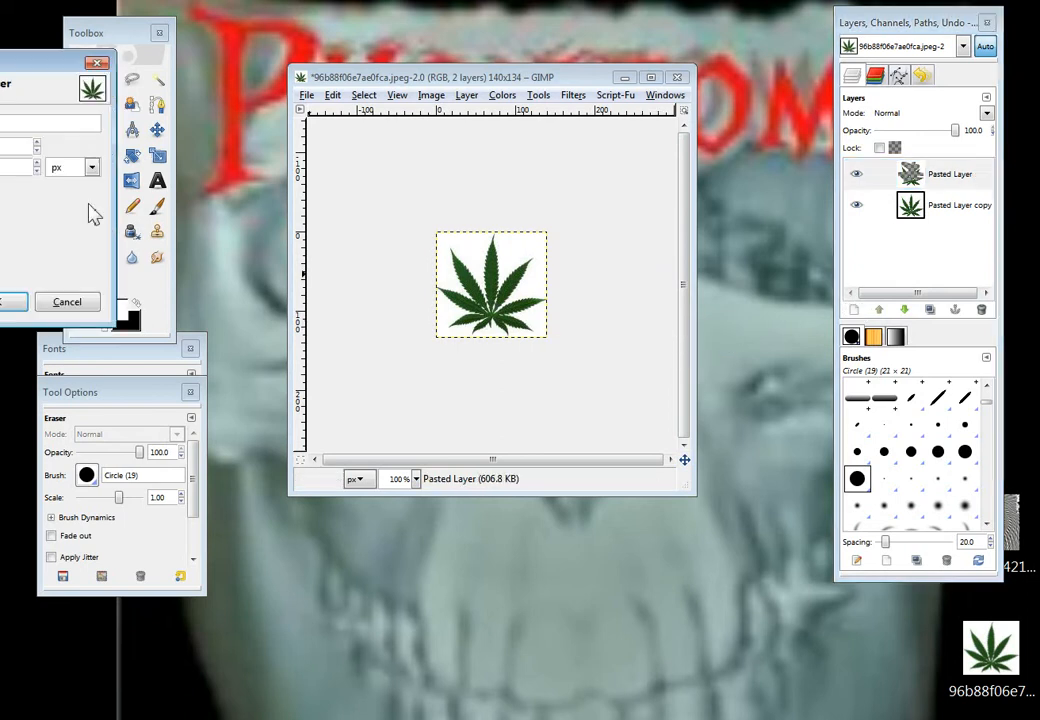
{"action": "left_click_drag", "start_coordinate": [40, 66], "coordinate": [268, 64]}
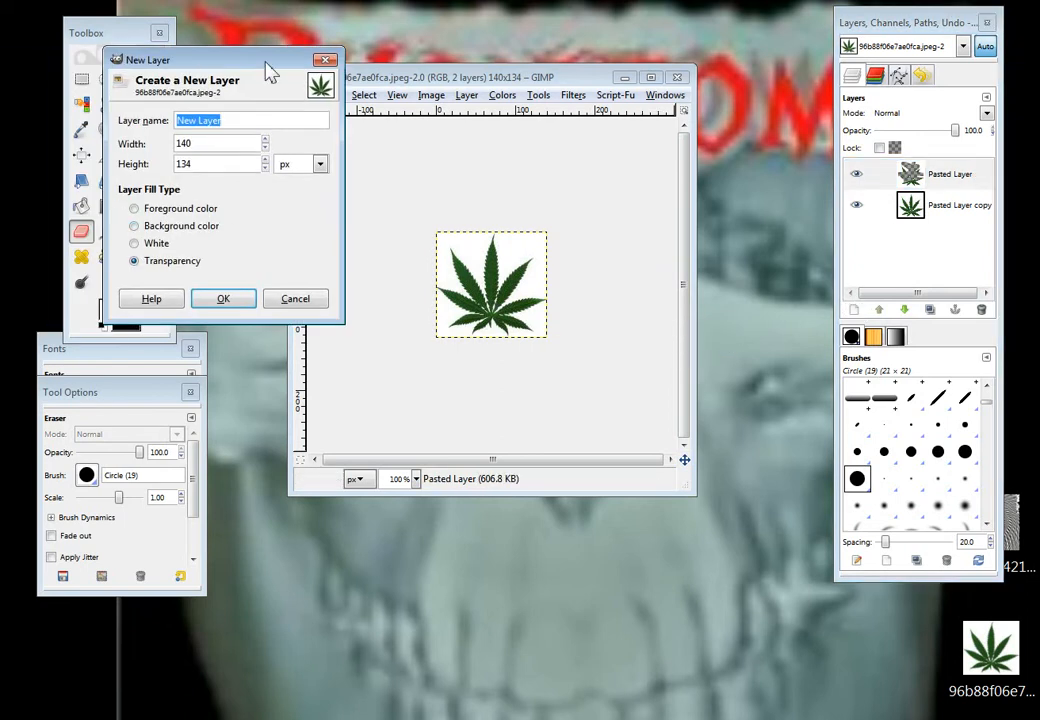
{"action": "left_click", "coordinate": [138, 227]}
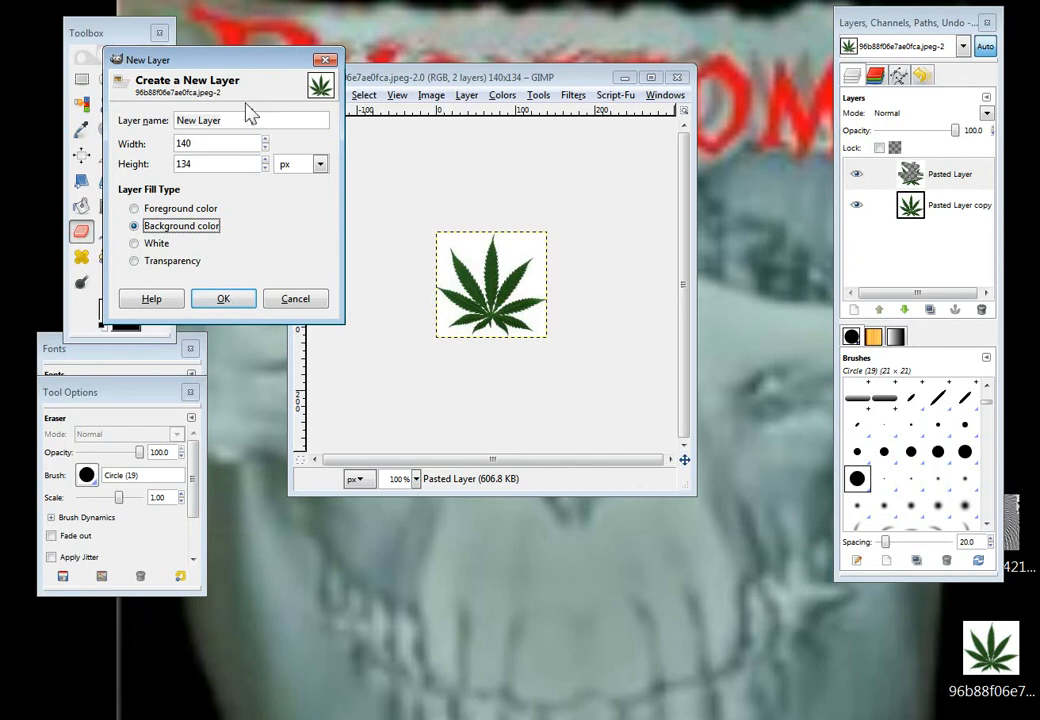
{"action": "left_click_drag", "start_coordinate": [244, 62], "coordinate": [274, 41]}
{"action": "left_click", "coordinate": [260, 276]}
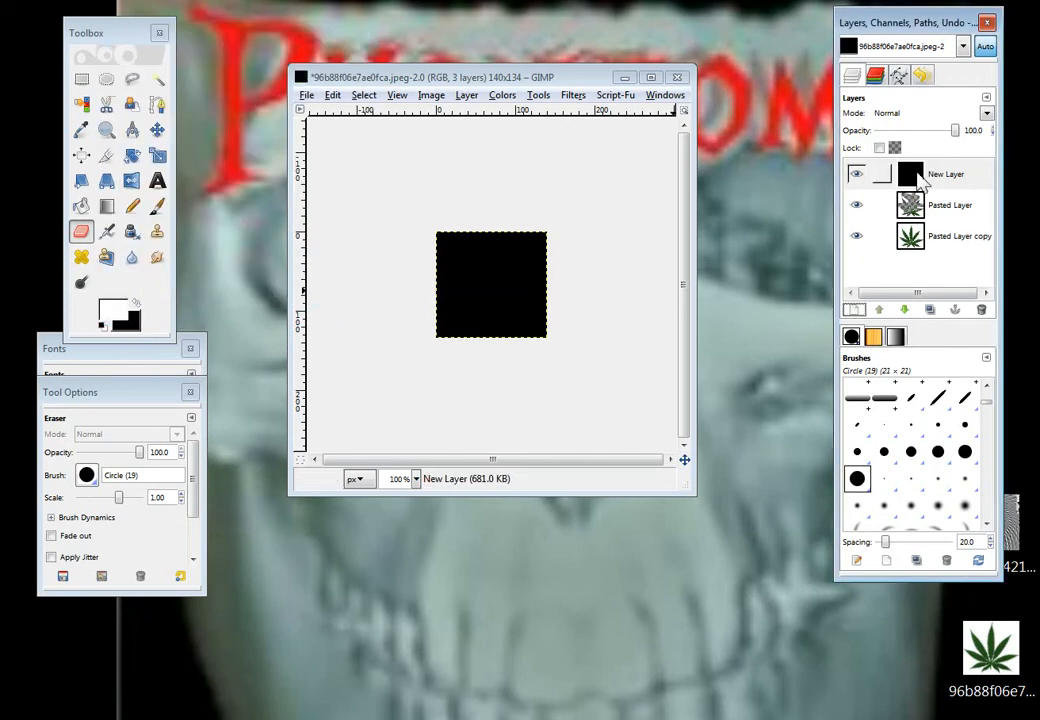
{"action": "left_click", "coordinate": [904, 310]}
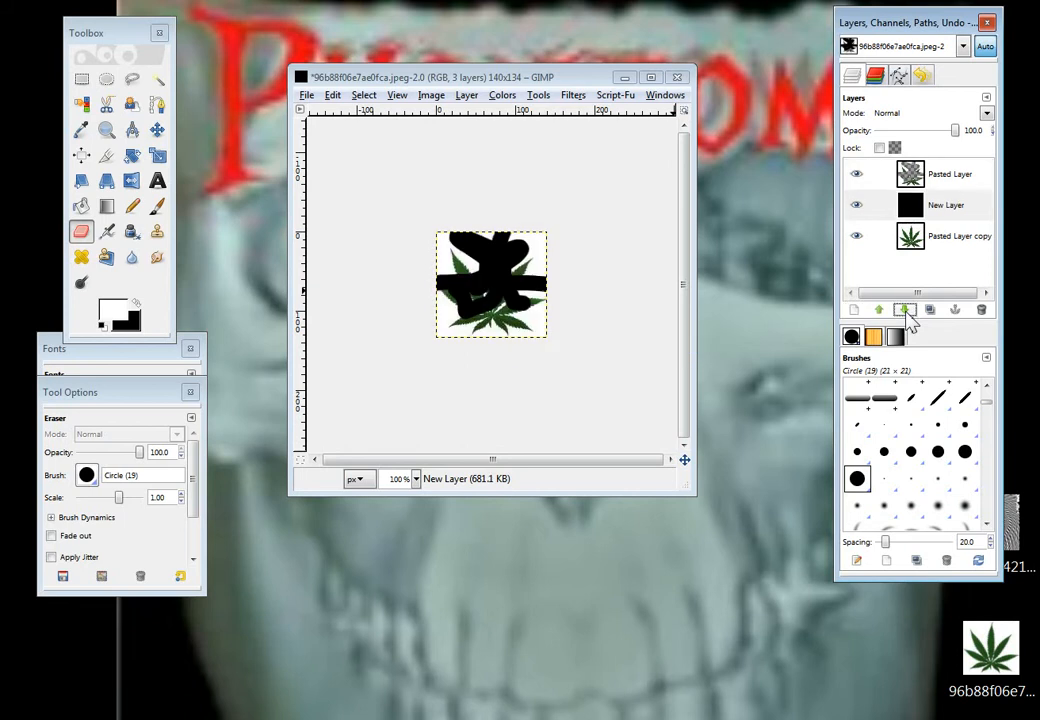
{"action": "left_click", "coordinate": [904, 310]}
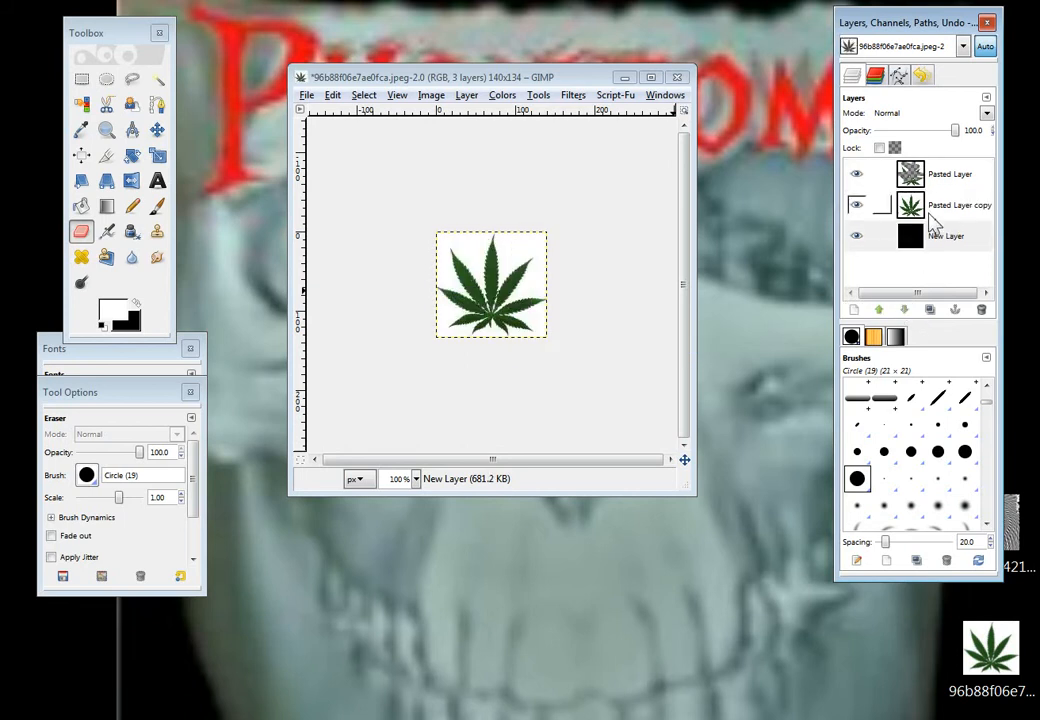
- Hide and show the three layers in different combinations to examine what each contributes, leaving all of them visible
{"action": "left_click", "coordinate": [913, 178]}
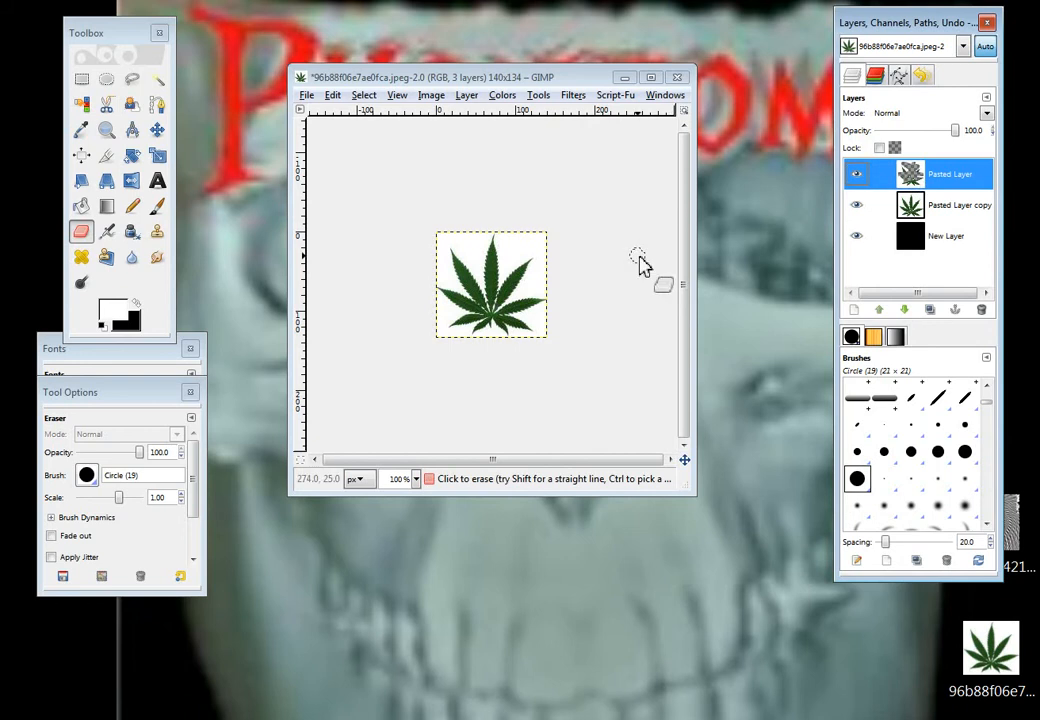
{"action": "left_click", "coordinate": [856, 207]}
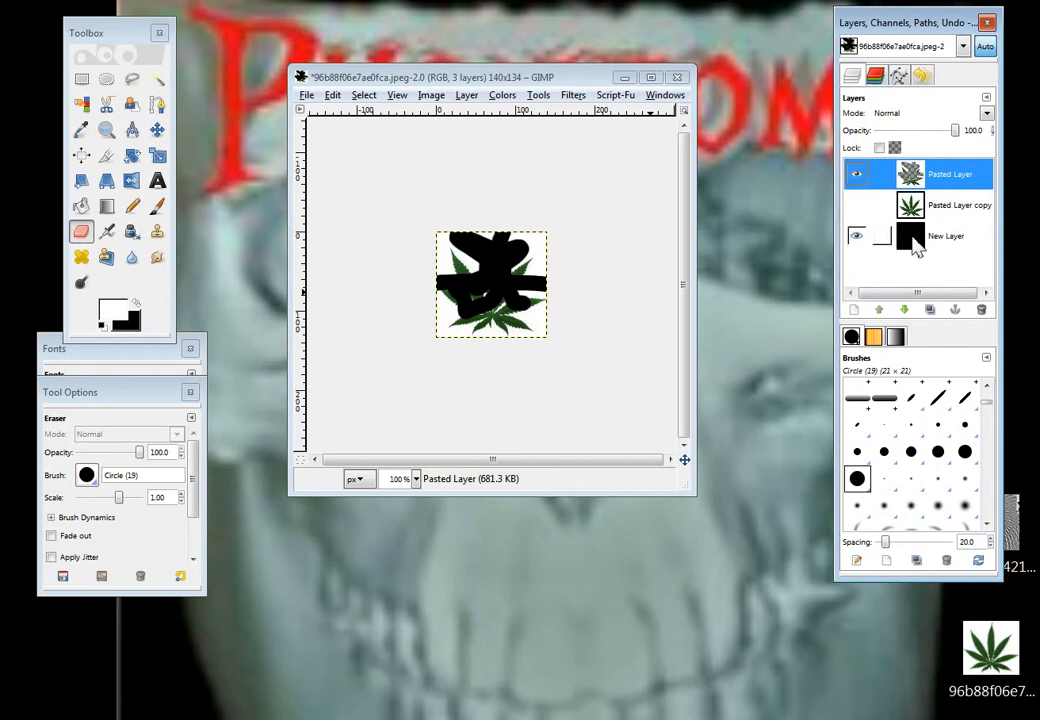
{"action": "left_click", "coordinate": [856, 235]}
{"action": "left_click", "coordinate": [856, 235]}
{"action": "left_click", "coordinate": [857, 206]}
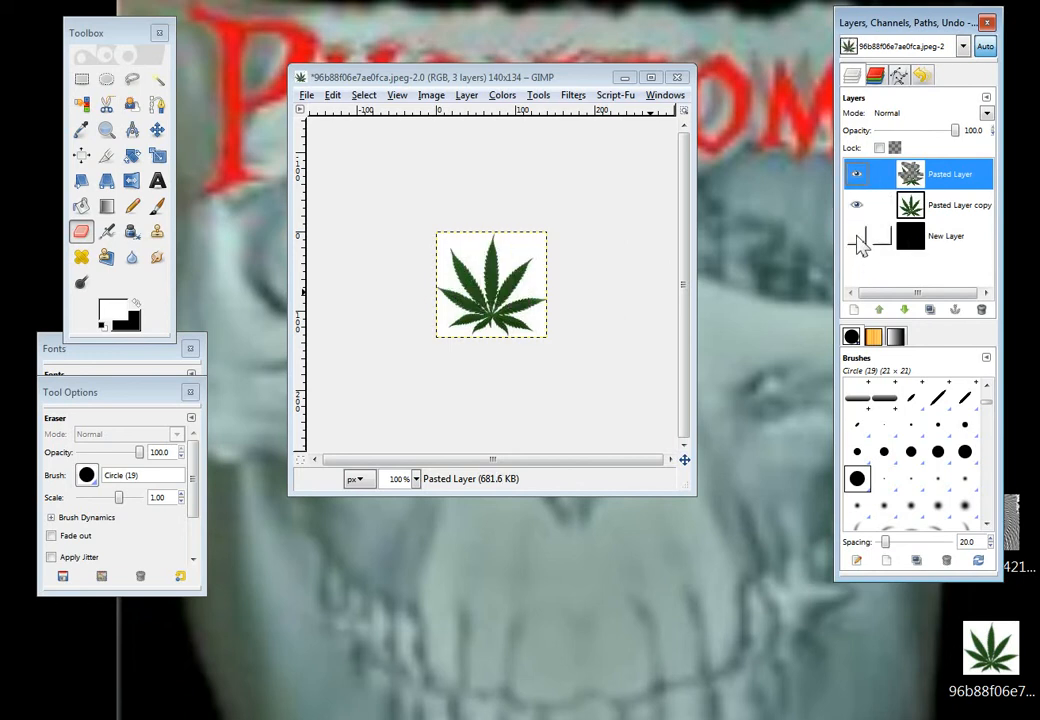
{"action": "left_click", "coordinate": [857, 206]}
{"action": "left_click", "coordinate": [856, 174]}
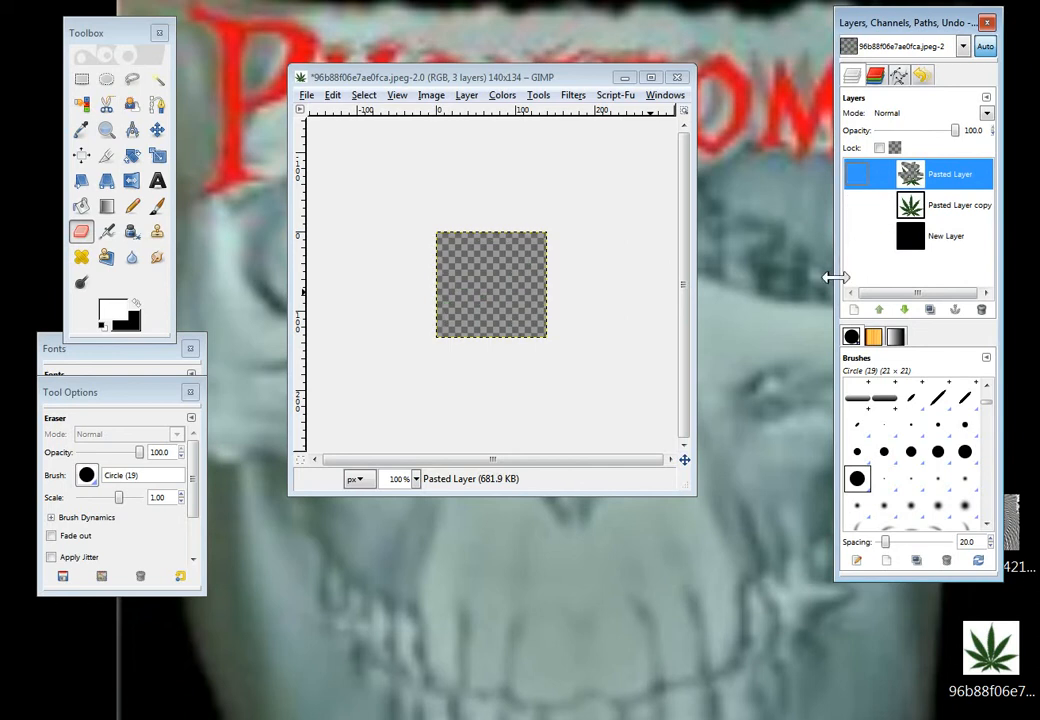
{"action": "left_click", "coordinate": [857, 206]}
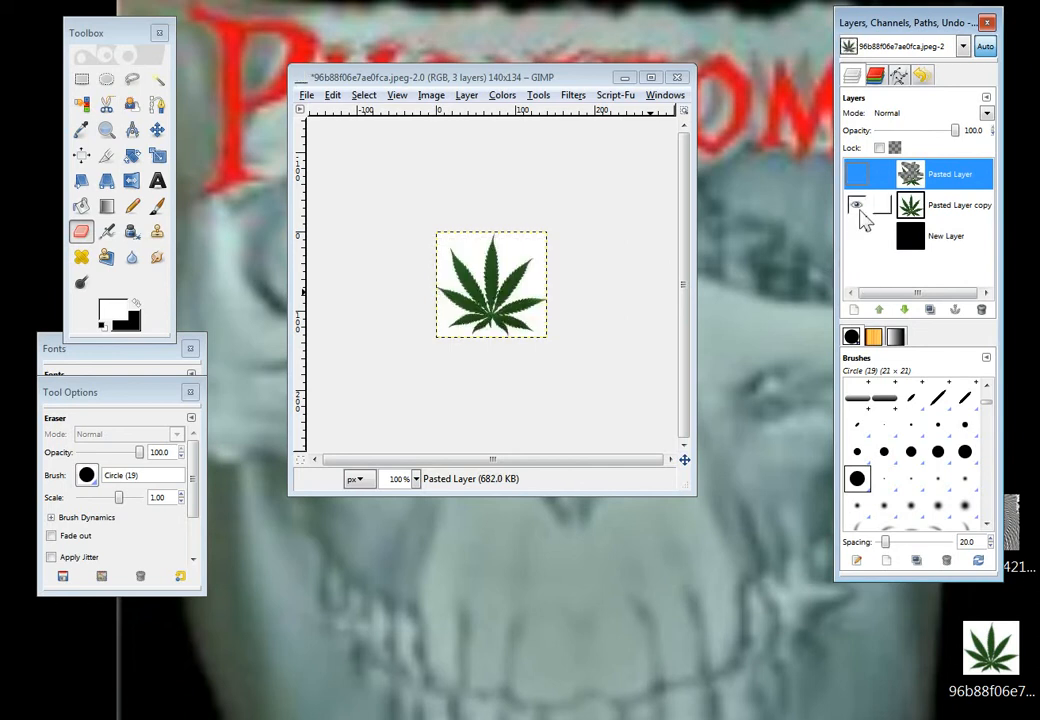
{"action": "left_click", "coordinate": [857, 206]}
{"action": "left_click", "coordinate": [856, 176]}
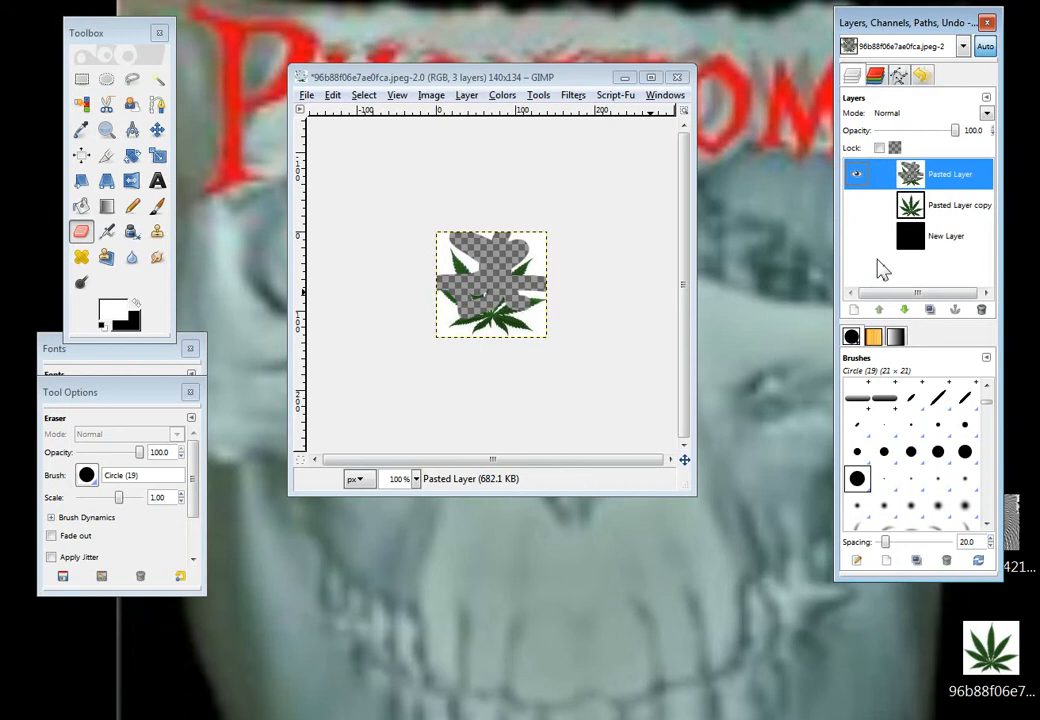
{"action": "left_click", "coordinate": [857, 205]}
{"action": "left_click", "coordinate": [856, 236]}
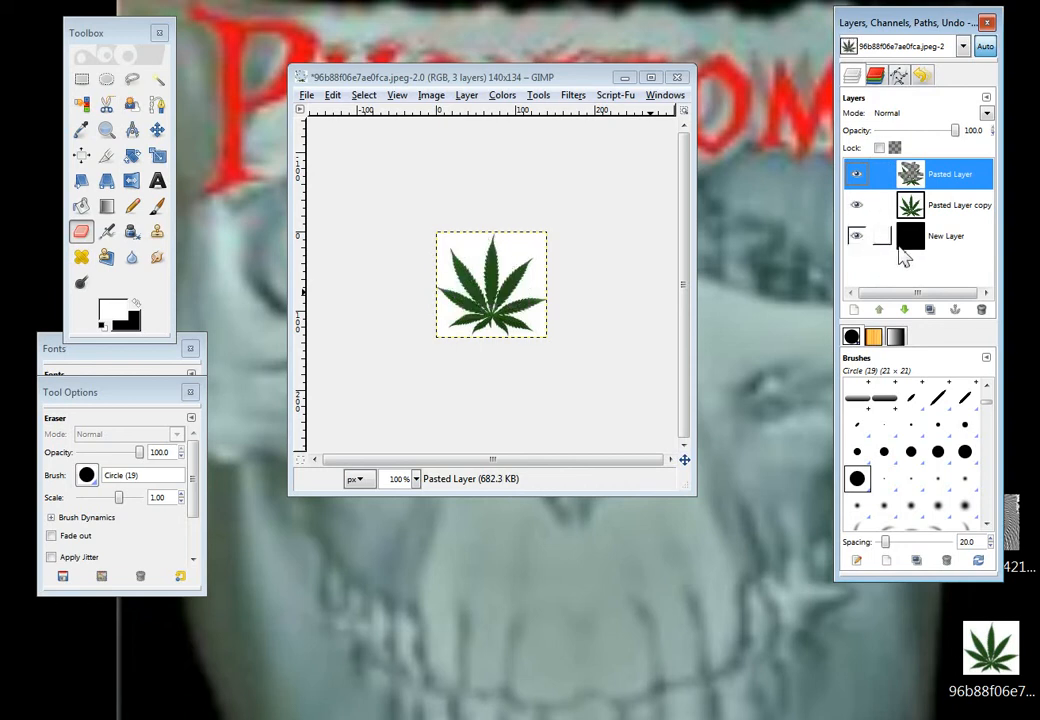
- Delete the Pasted Layer copy and merge the two remaining visible layers into one
{"action": "left_click", "coordinate": [912, 212]}
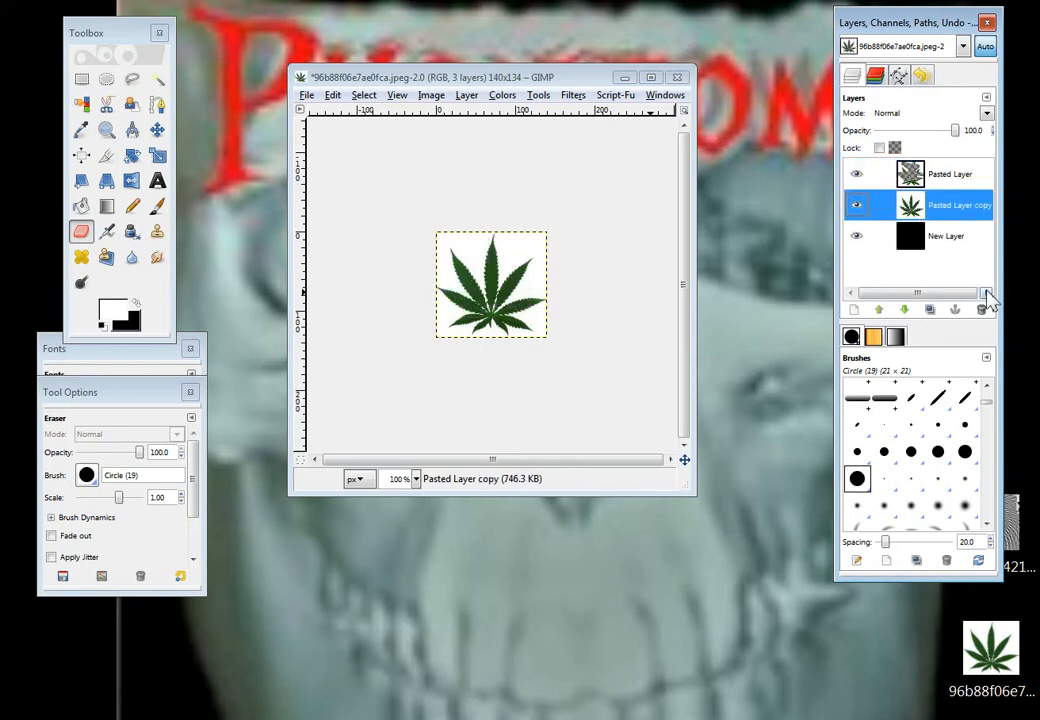
{"action": "left_click", "coordinate": [981, 309]}
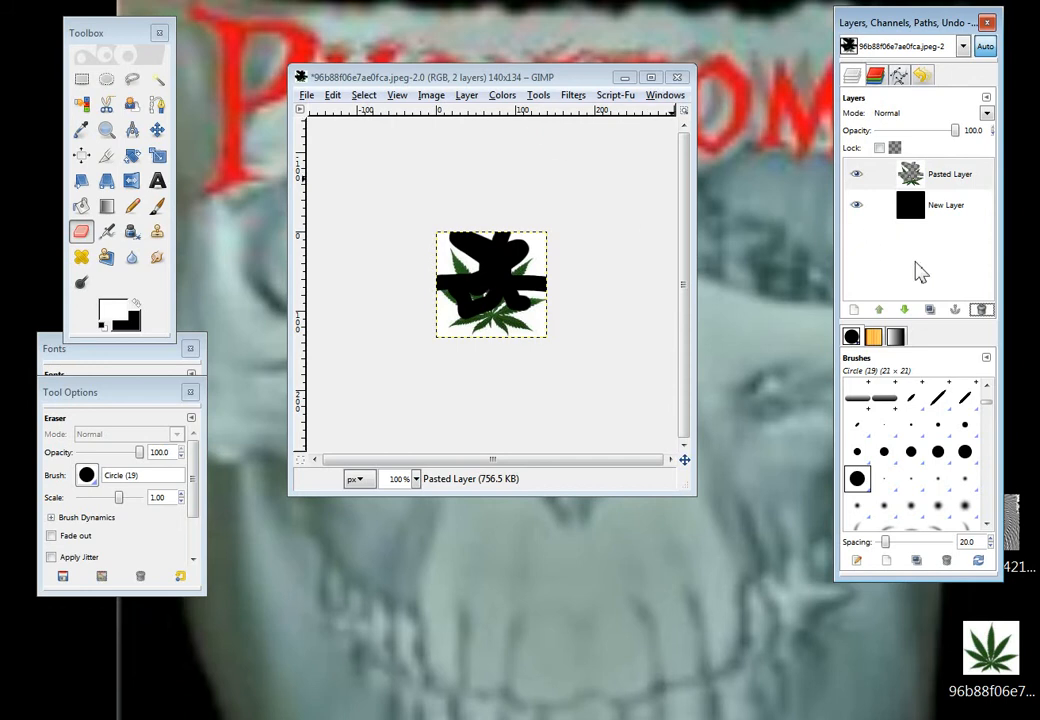
{"action": "key", "text": "ctrl+m"}
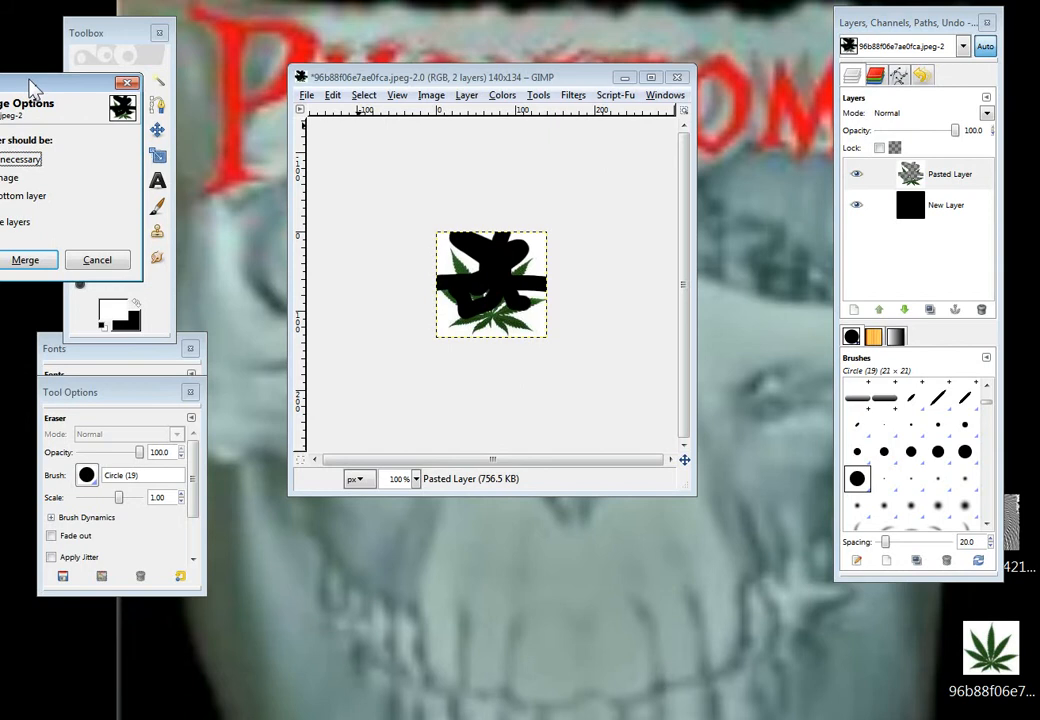
{"action": "left_click_drag", "start_coordinate": [31, 89], "coordinate": [285, 100]}
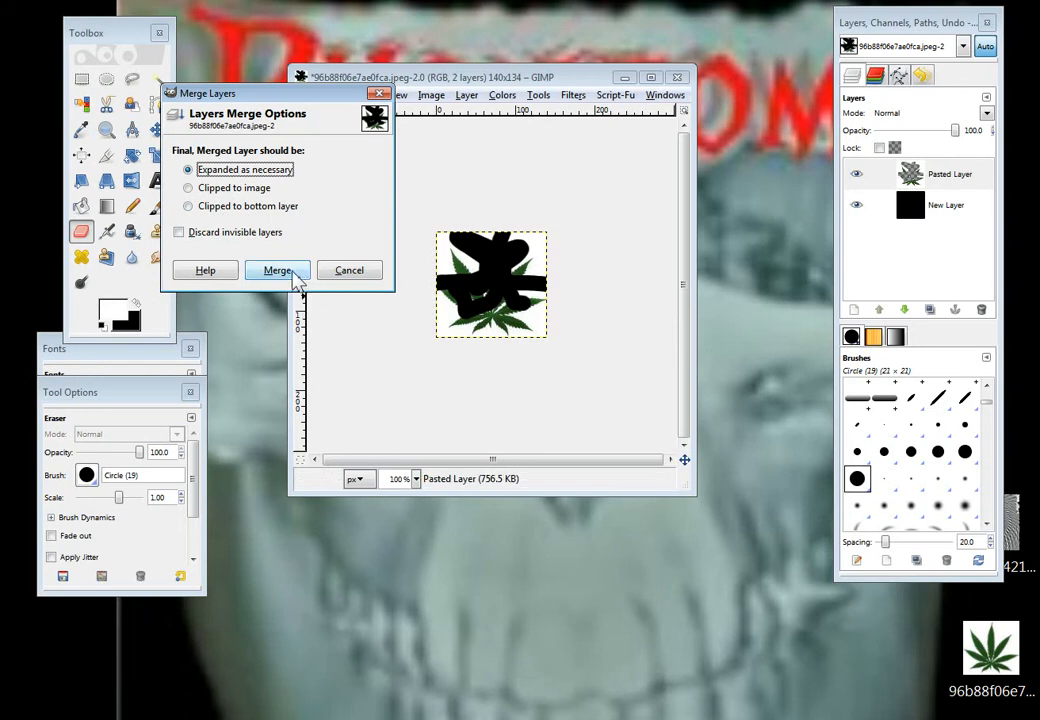
{"action": "left_click", "coordinate": [265, 207]}
{"action": "left_click", "coordinate": [225, 170]}
{"action": "left_click", "coordinate": [240, 206]}
{"action": "left_click", "coordinate": [283, 278]}
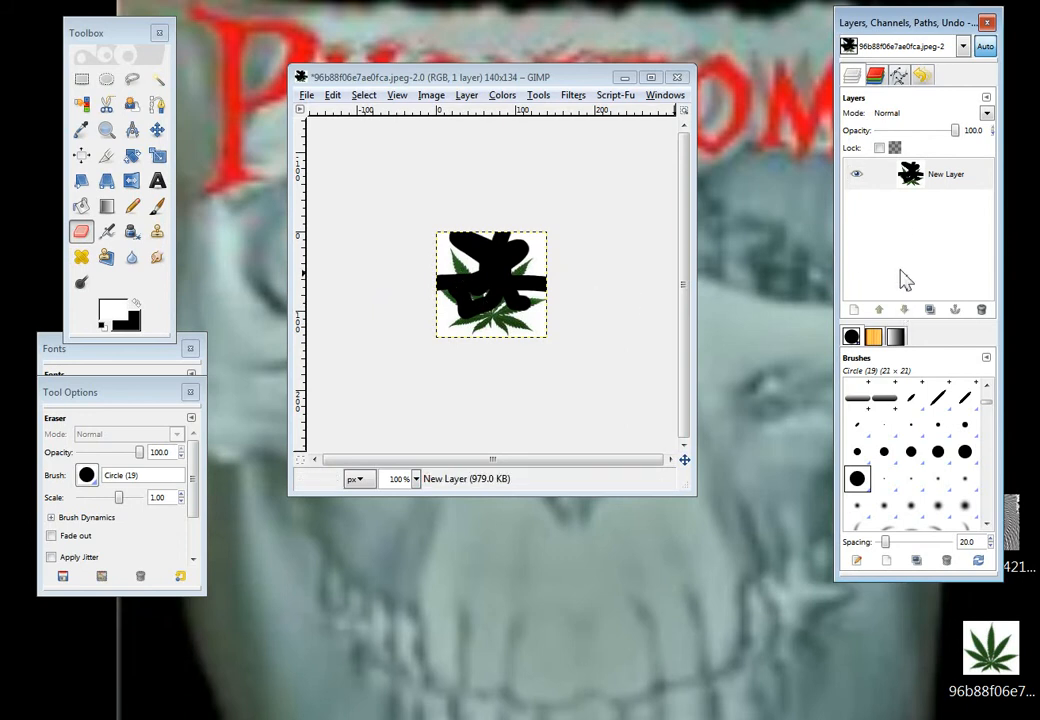
- Close the leaf image without saving its changes
{"action": "left_click", "coordinate": [677, 77]}
{"action": "left_click", "coordinate": [538, 356]}
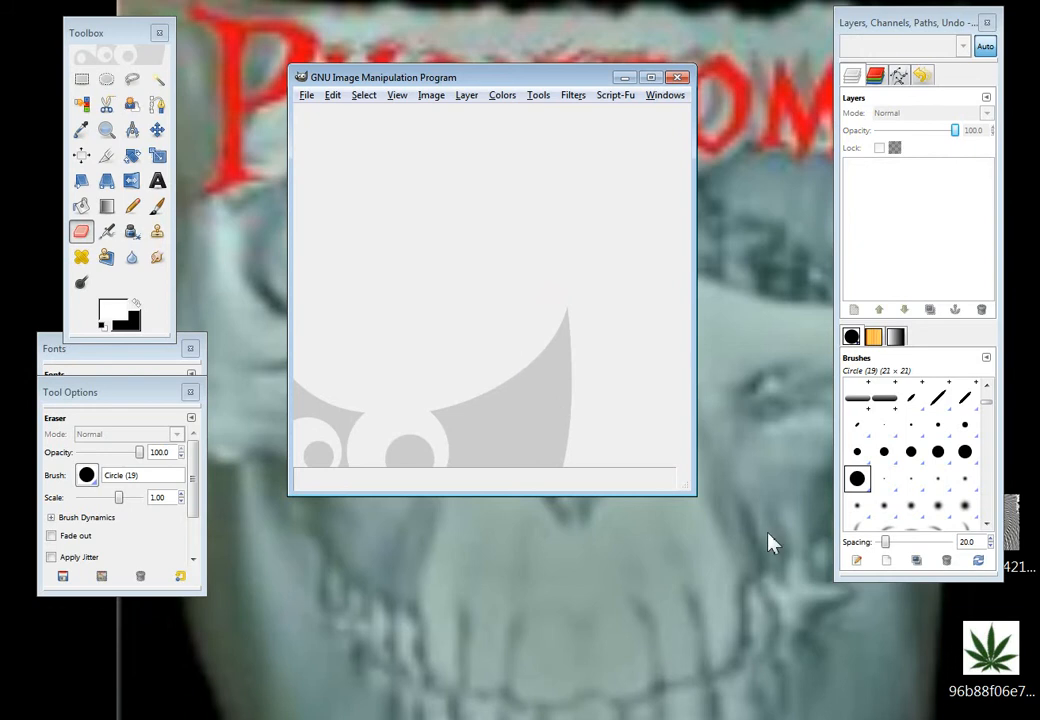
- Open the leaf image from the desktop and replace its Background layer with a pasted copy on a new layer
{"action": "left_click_drag", "start_coordinate": [990, 648], "coordinate": [553, 400]}
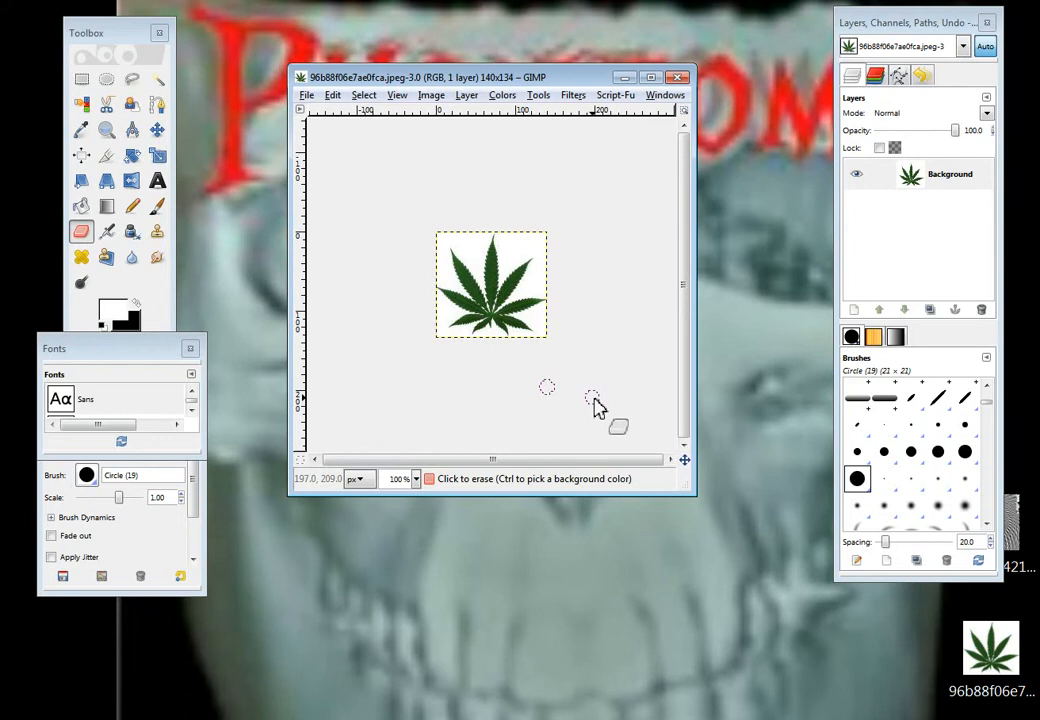
{"action": "left_click", "coordinate": [953, 186]}
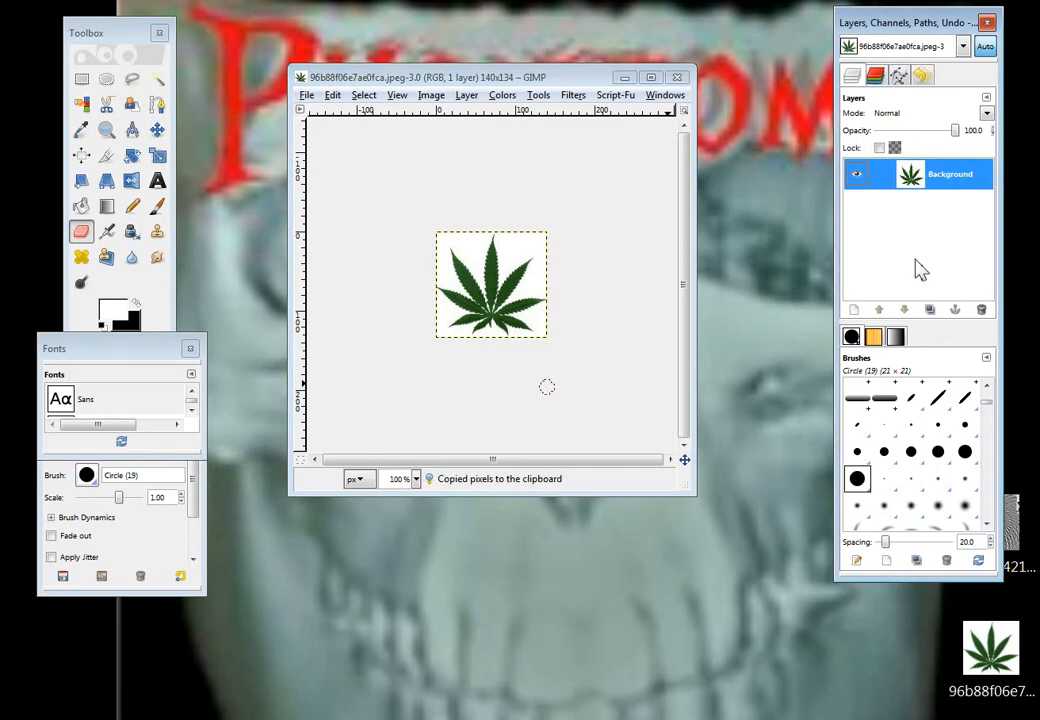
{"action": "key", "text": "ctrl+v"}
{"action": "key", "text": "shift+ctrl+n"}
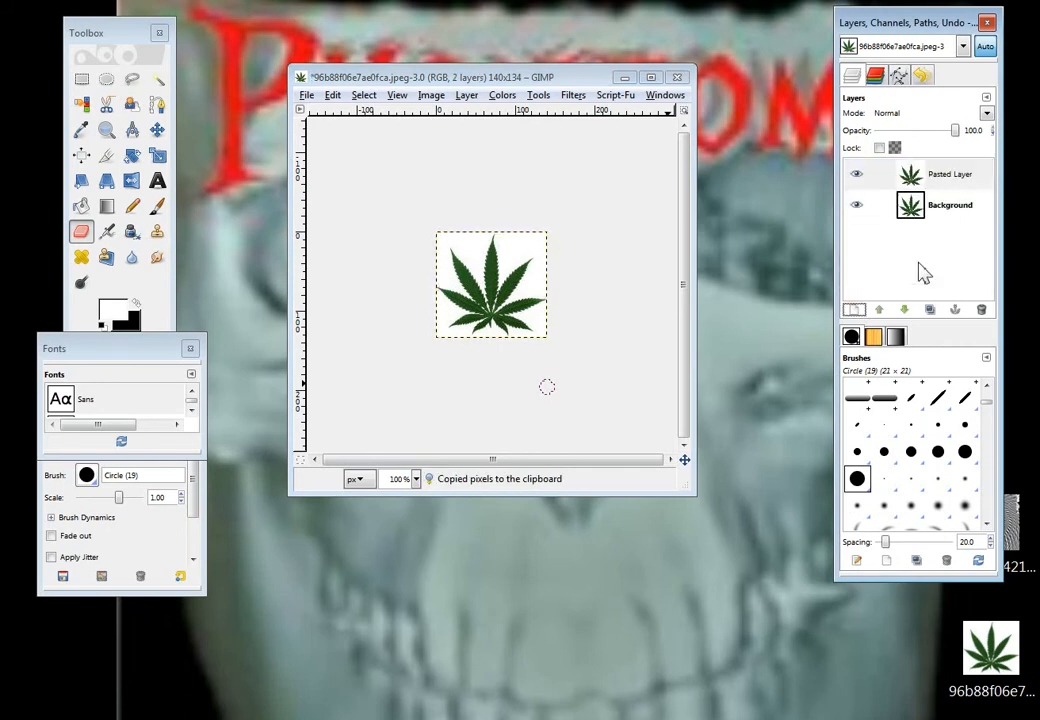
{"action": "left_click", "coordinate": [949, 216]}
{"action": "left_click", "coordinate": [981, 309]}
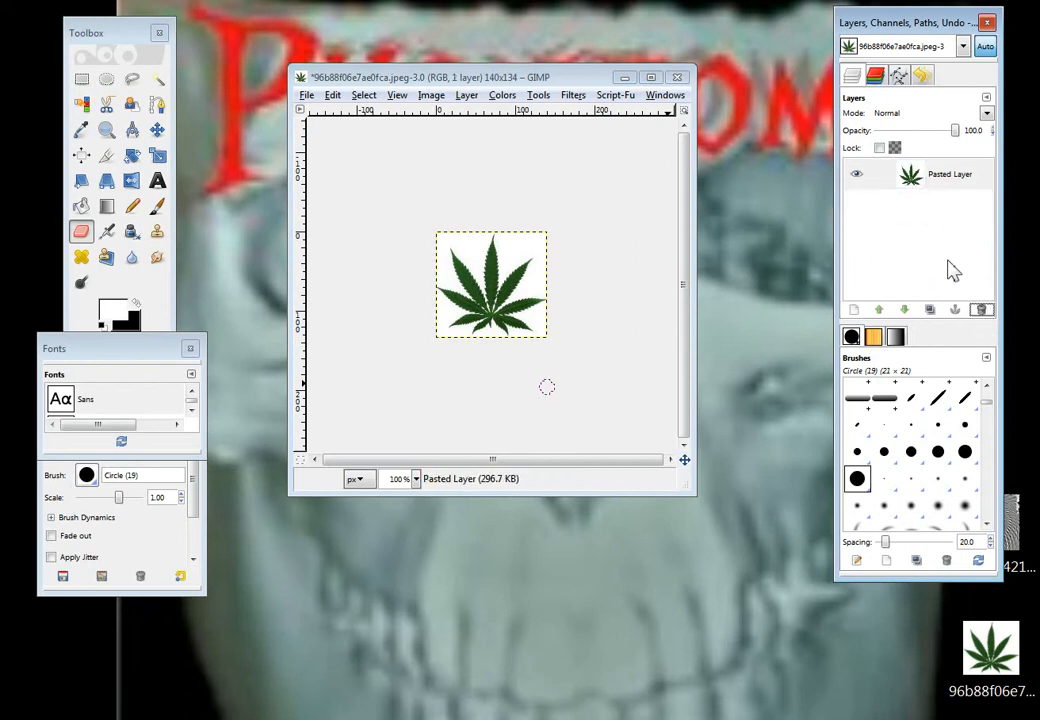
- Duplicate the Pasted Layer and invert the colours of the copy
{"action": "left_click", "coordinate": [951, 184]}
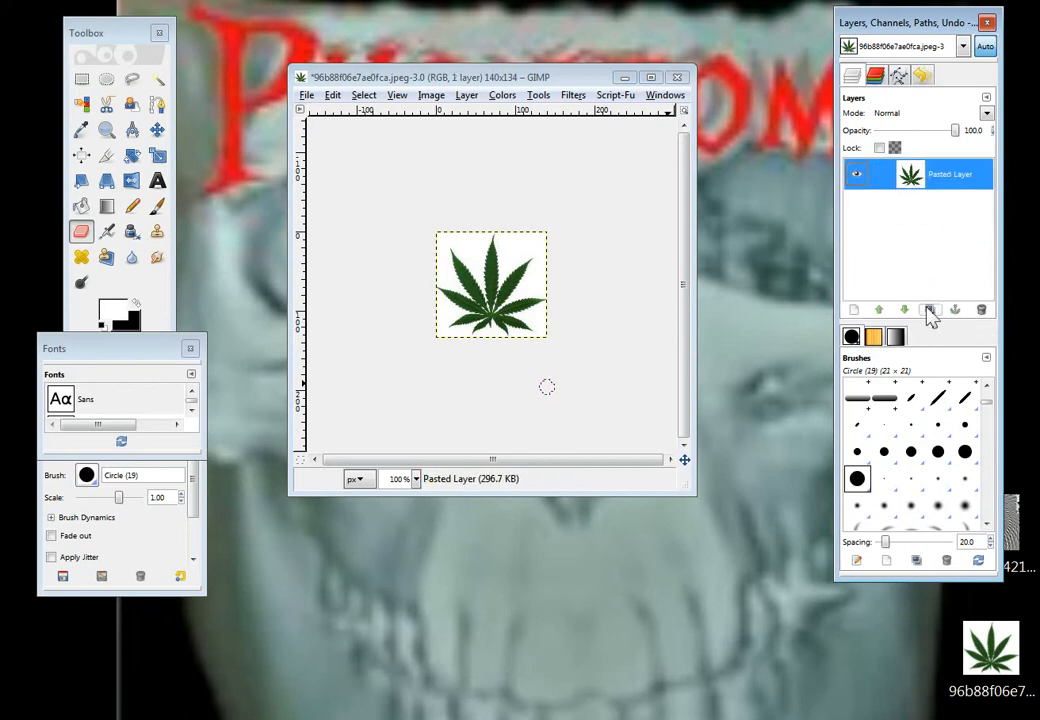
{"action": "left_click", "coordinate": [929, 310]}
{"action": "left_click", "coordinate": [948, 180]}
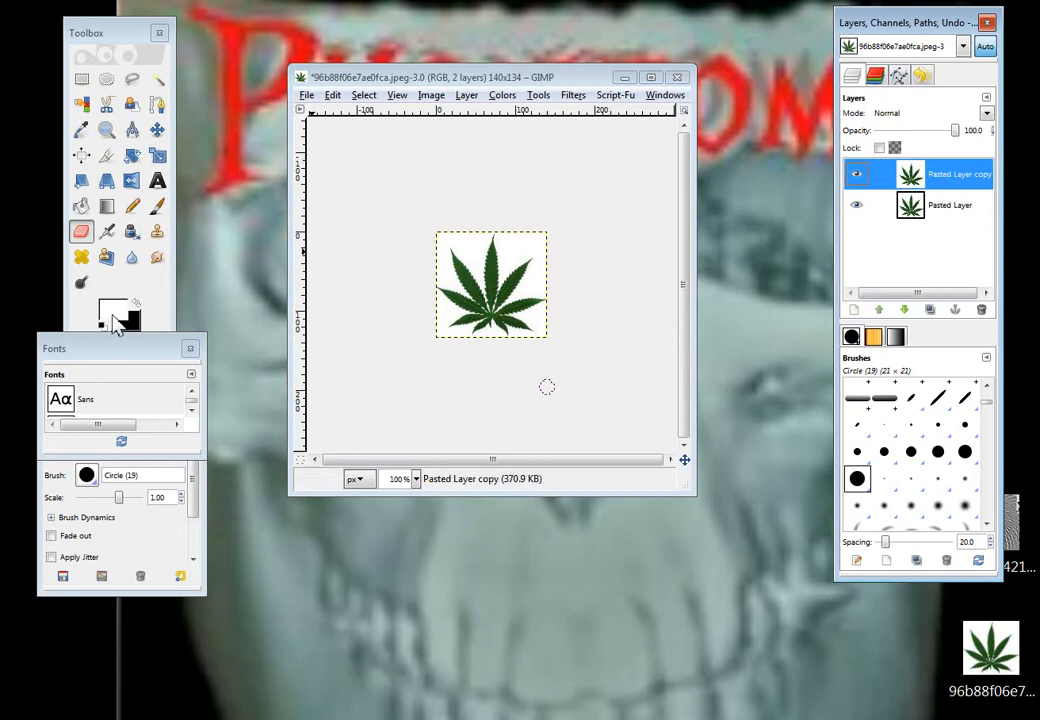
{"action": "left_click", "coordinate": [503, 95]}
{"action": "left_click", "coordinate": [522, 297]}
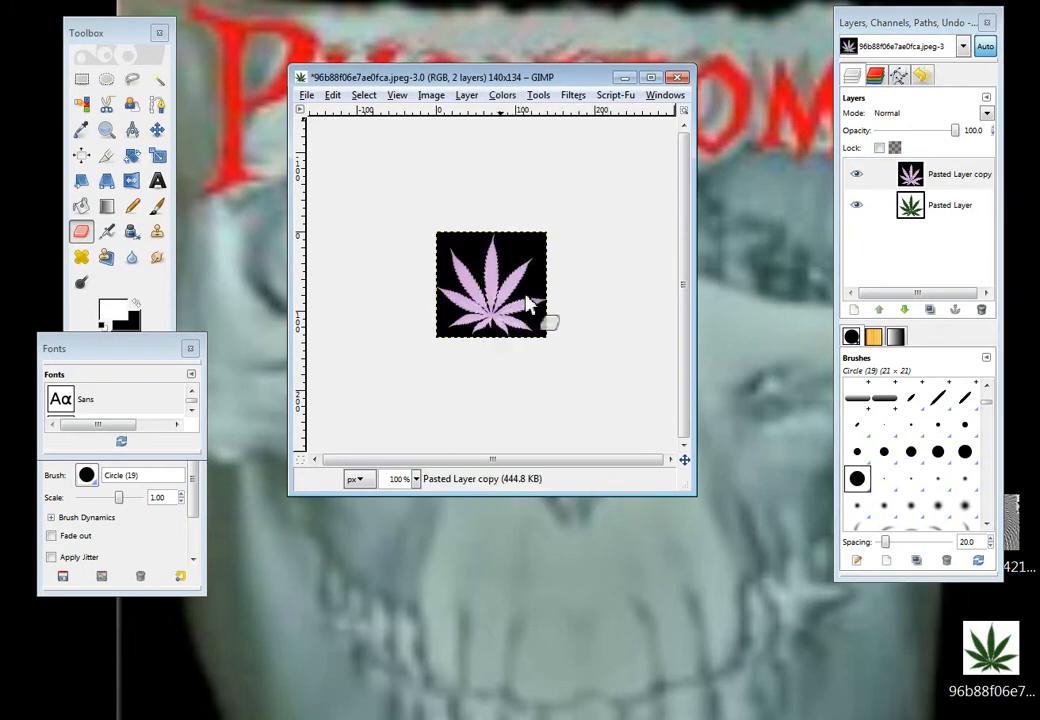
- Apply Threshold to the inverted copy to make it pure black and white, keeping the default range
{"action": "left_click", "coordinate": [505, 95]}
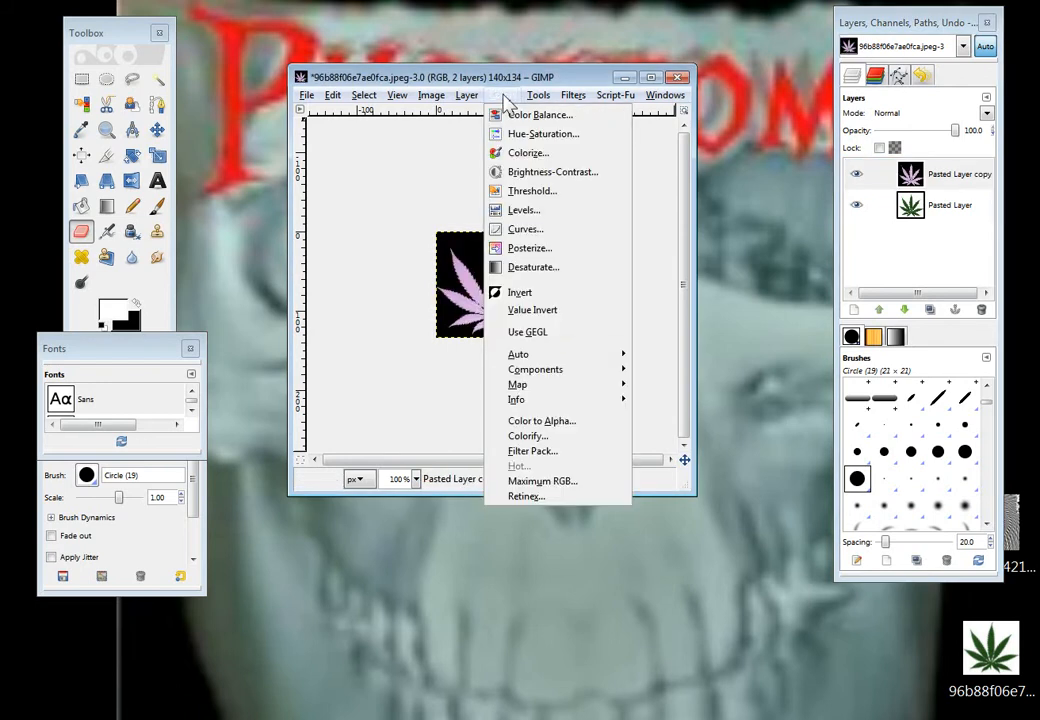
{"action": "left_click", "coordinate": [533, 193]}
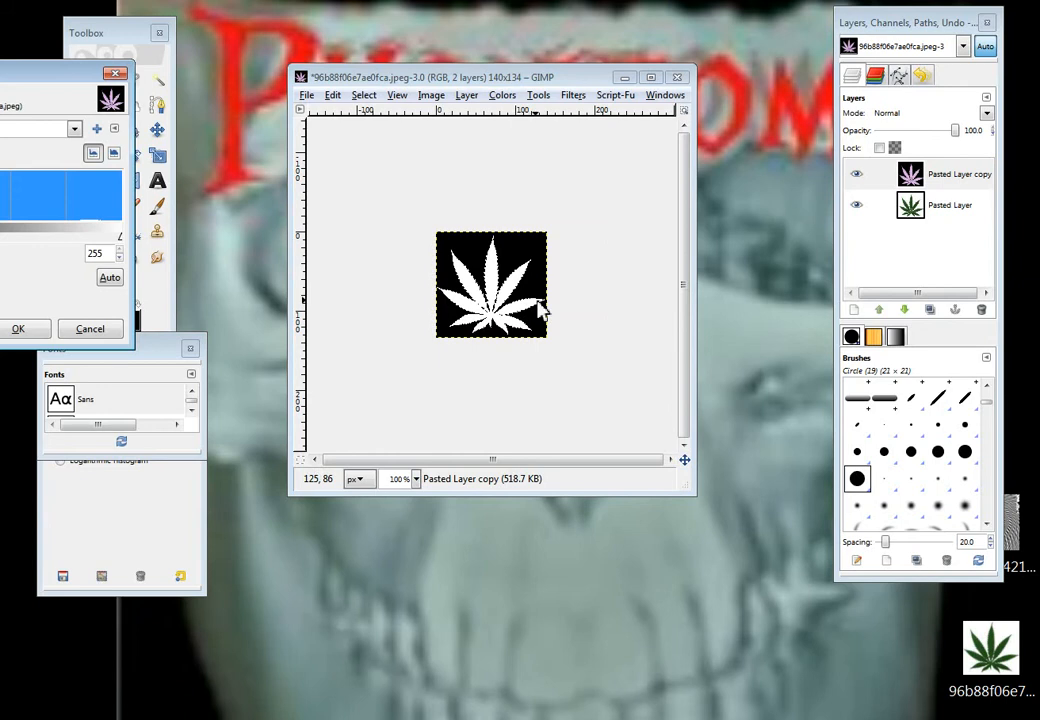
{"action": "left_click_drag", "start_coordinate": [22, 68], "coordinate": [137, 65]}
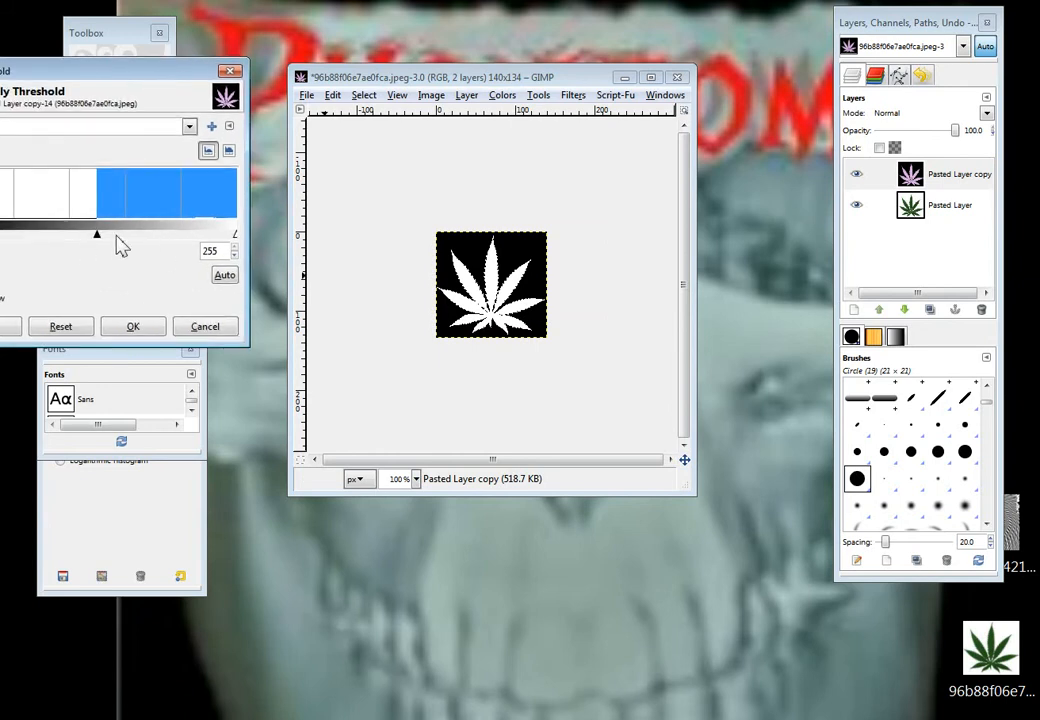
{"action": "left_click", "coordinate": [133, 326]}
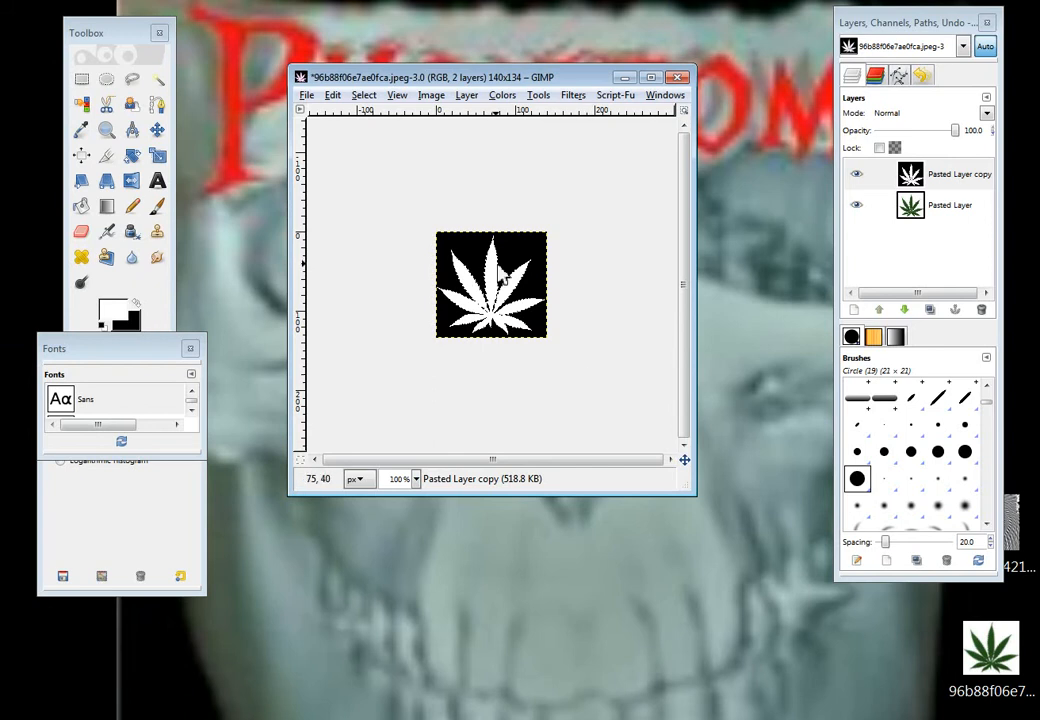
- Add a White (full opacity) layer mask to the Pasted Layer
{"action": "left_click", "coordinate": [953, 212]}
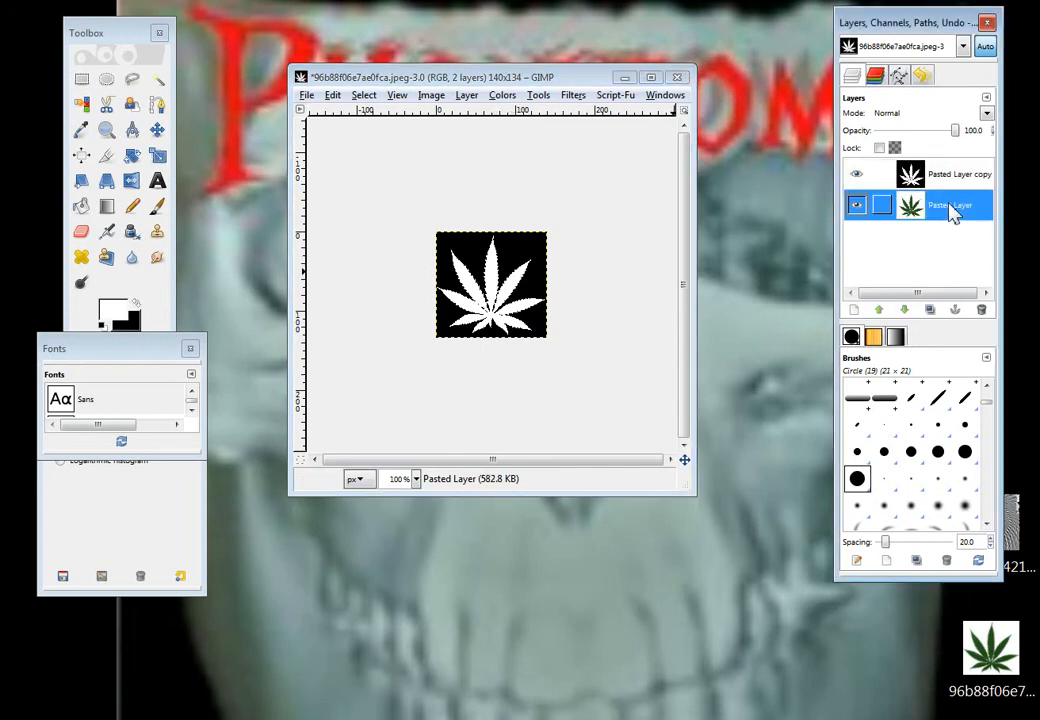
{"action": "right_click", "coordinate": [953, 212]}
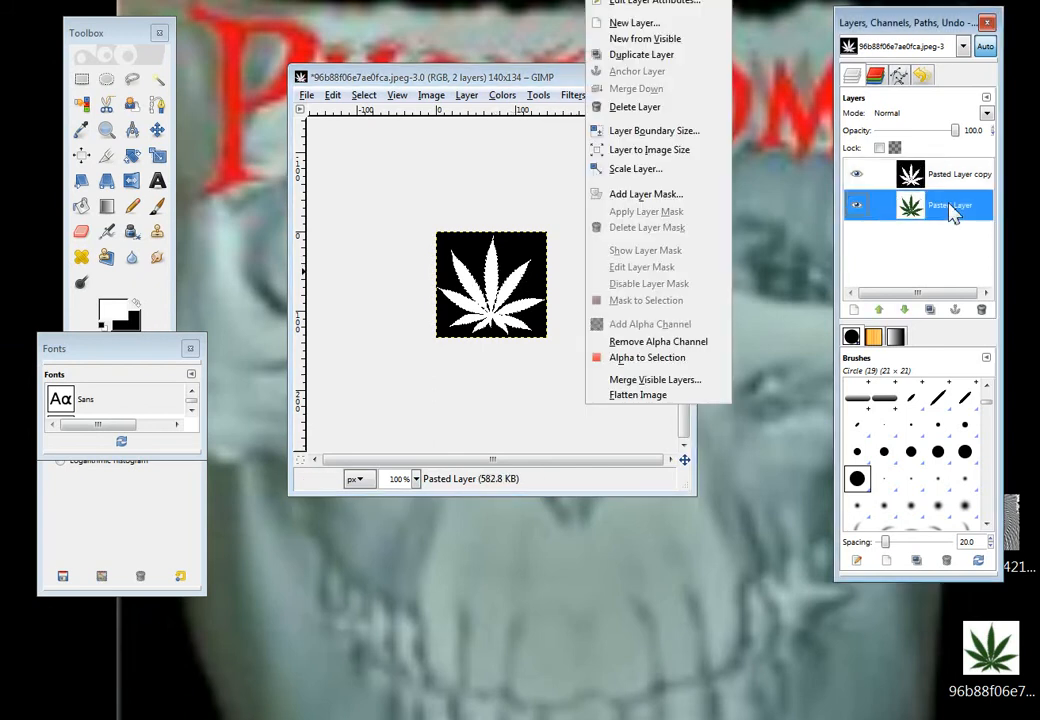
{"action": "left_click", "coordinate": [668, 198]}
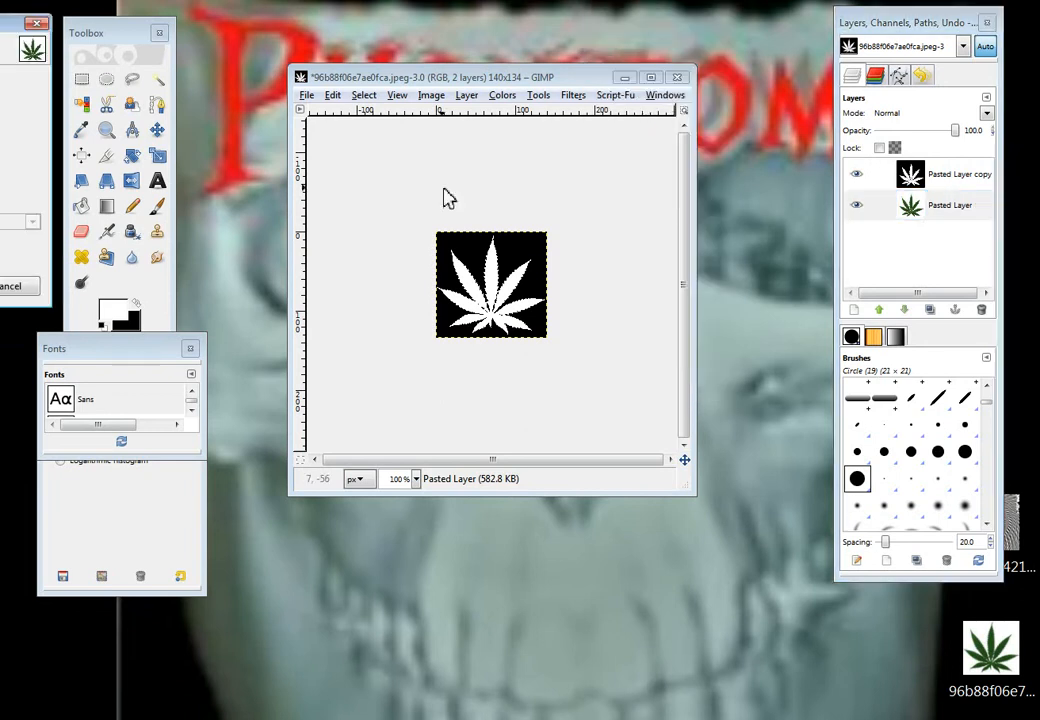
{"action": "left_click_drag", "start_coordinate": [2, 22], "coordinate": [232, 42]}
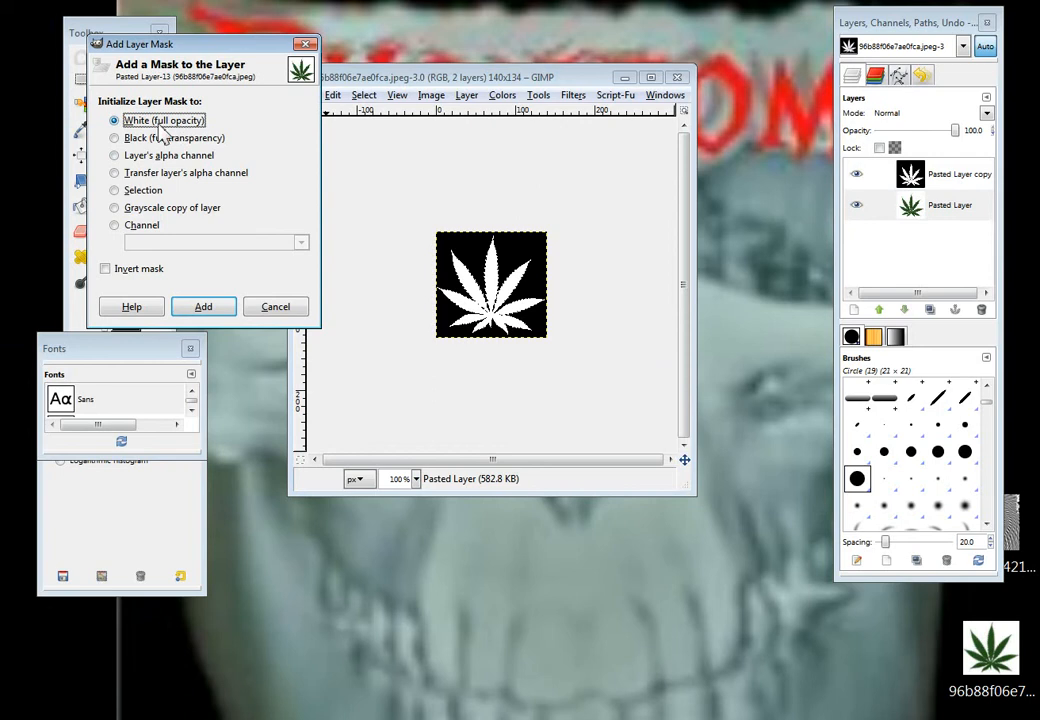
{"action": "left_click", "coordinate": [203, 307]}
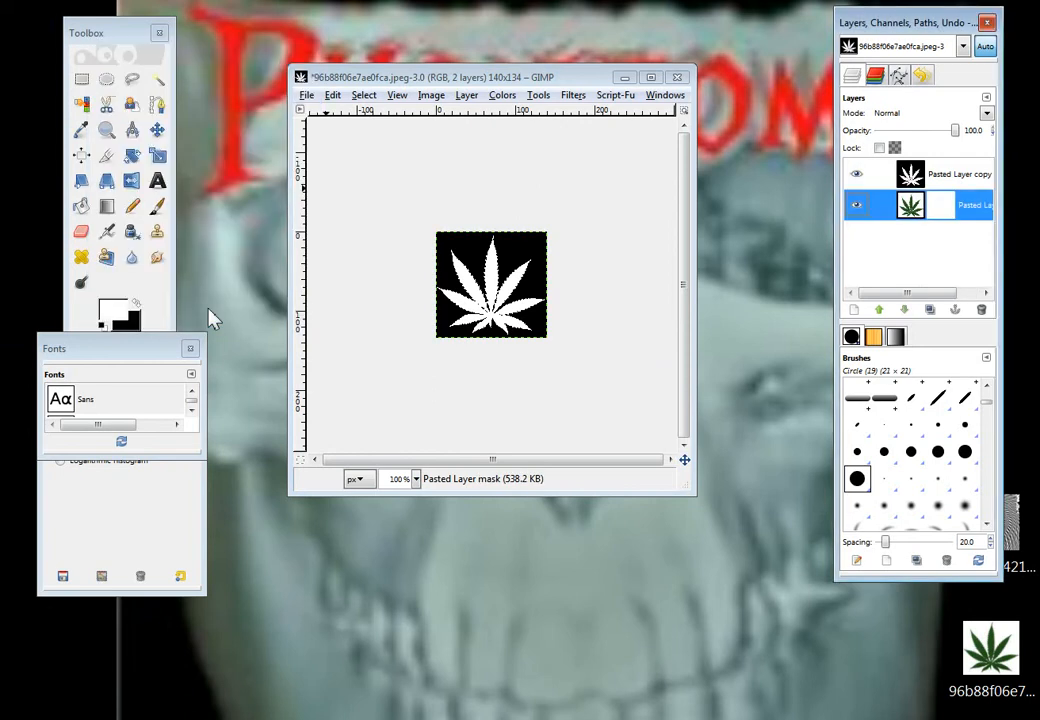
- Transfer the black-and-white leaf from the Pasted Layer copy into the Pasted Layer's mask, deleting the copy layer
{"action": "left_click", "coordinate": [912, 182]}
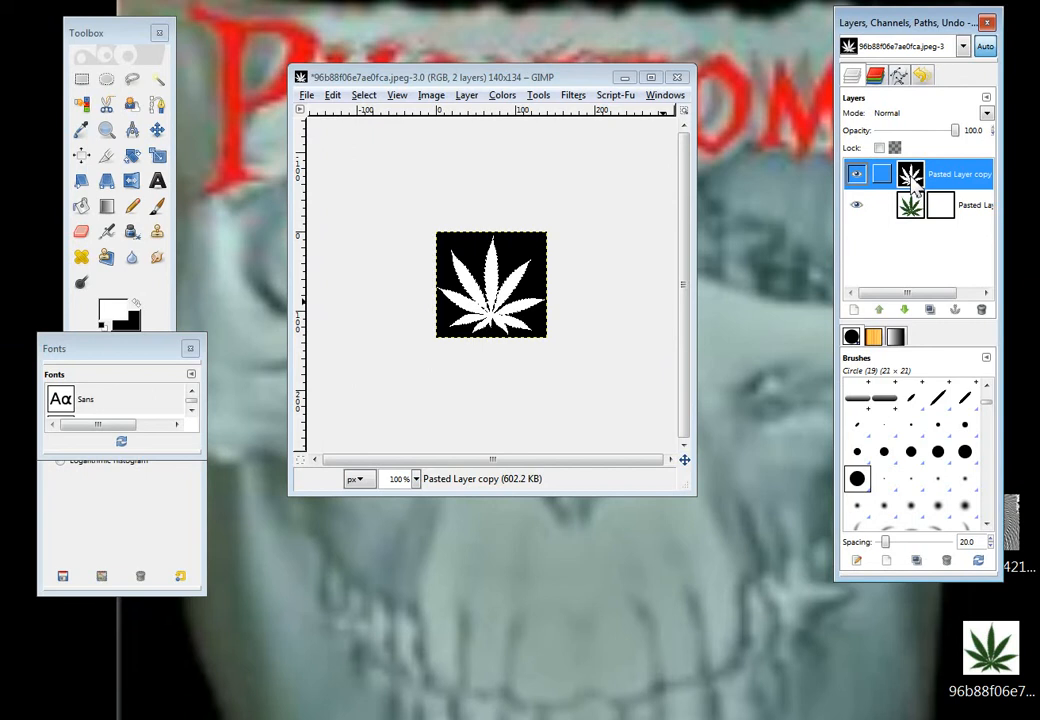
{"action": "key", "text": "ctrl+c"}
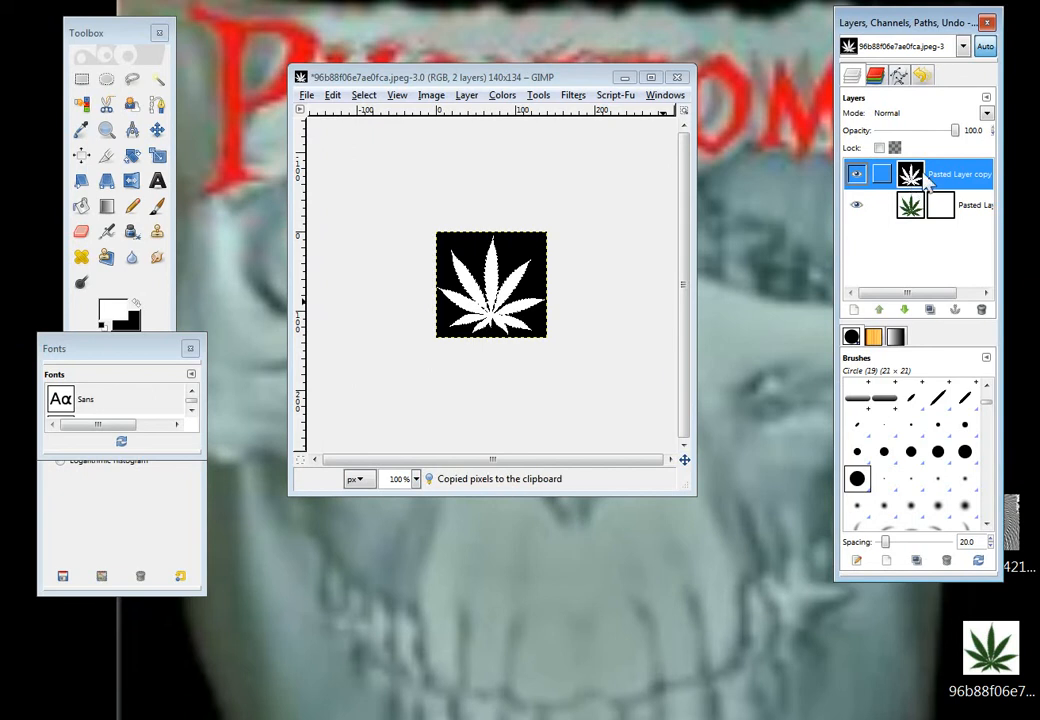
{"action": "left_click", "coordinate": [981, 311]}
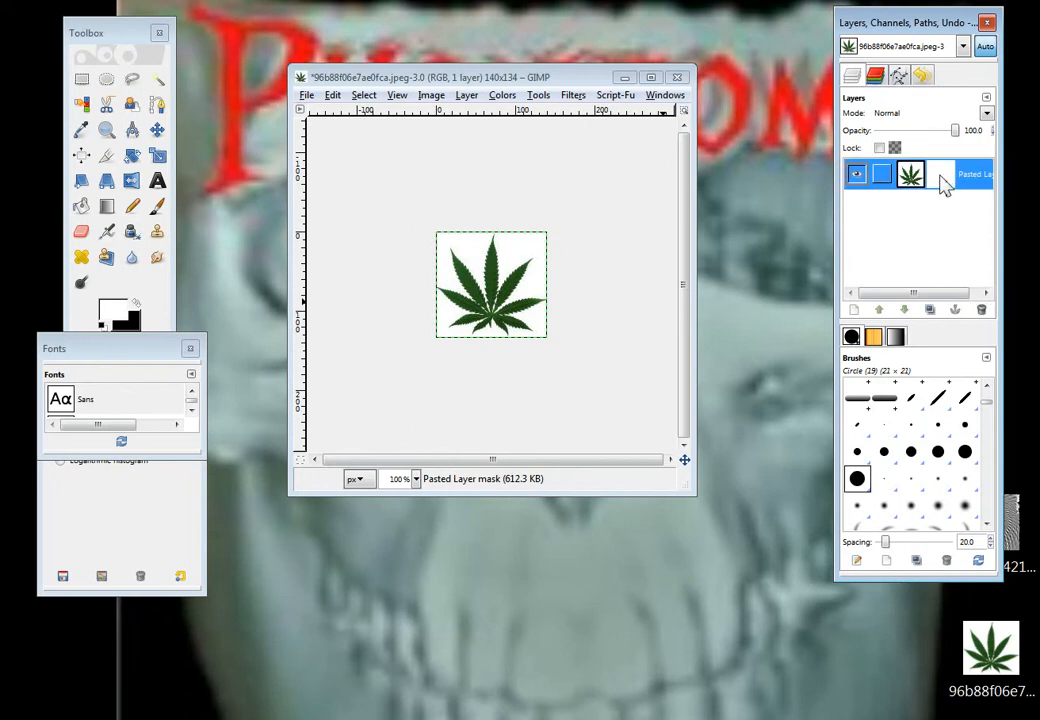
{"action": "key", "text": "ctrl+v"}
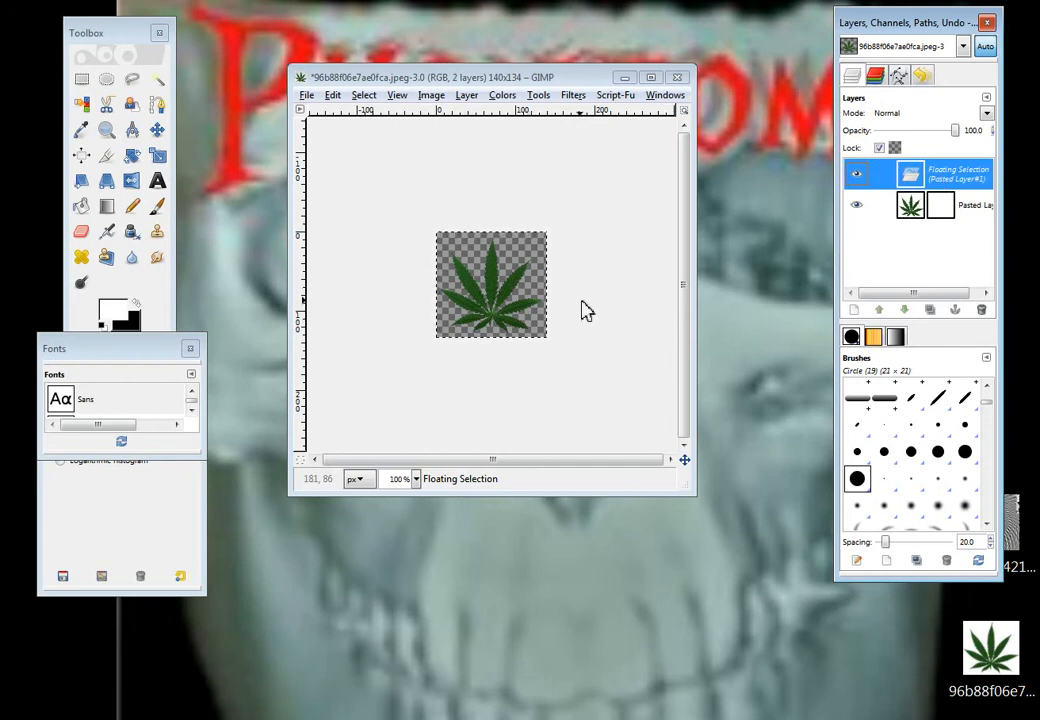
- Try to turn the floating selection into a new layer
{"action": "right_click", "coordinate": [950, 183]}
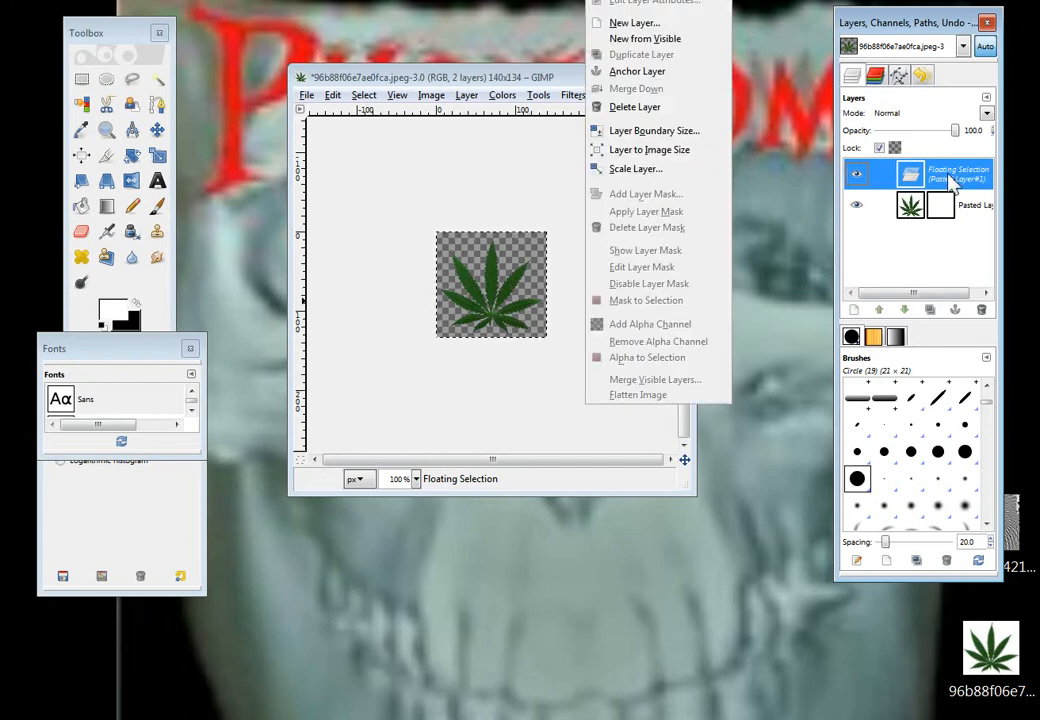
{"action": "left_click", "coordinate": [655, 76]}
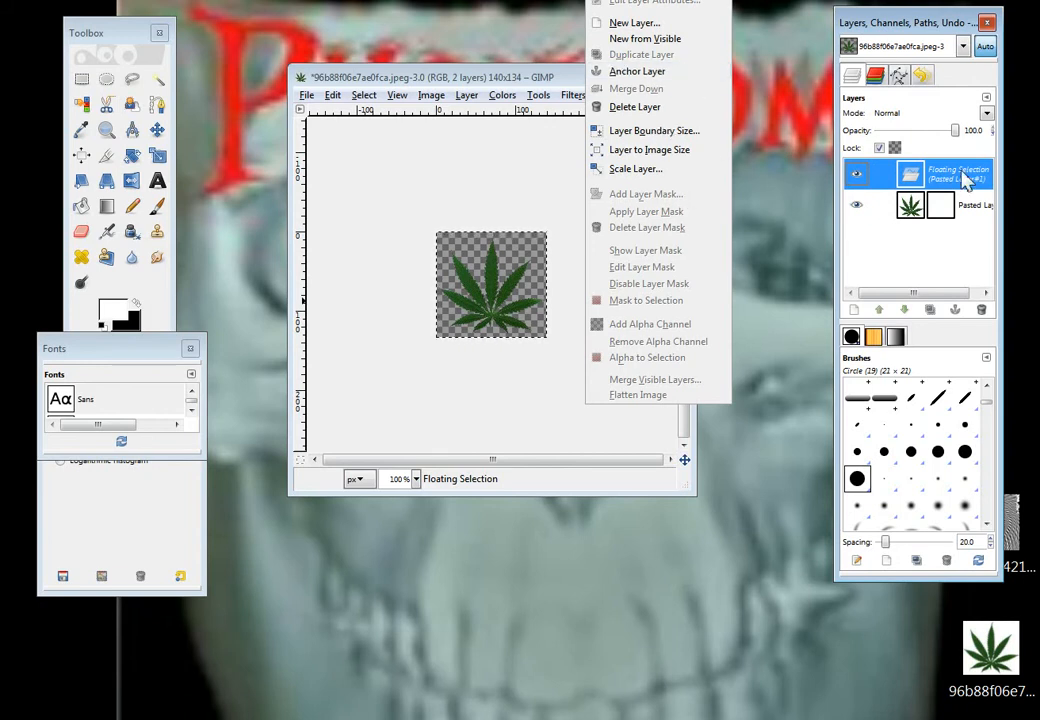
{"action": "left_click", "coordinate": [928, 181]}
{"action": "left_click", "coordinate": [853, 309]}
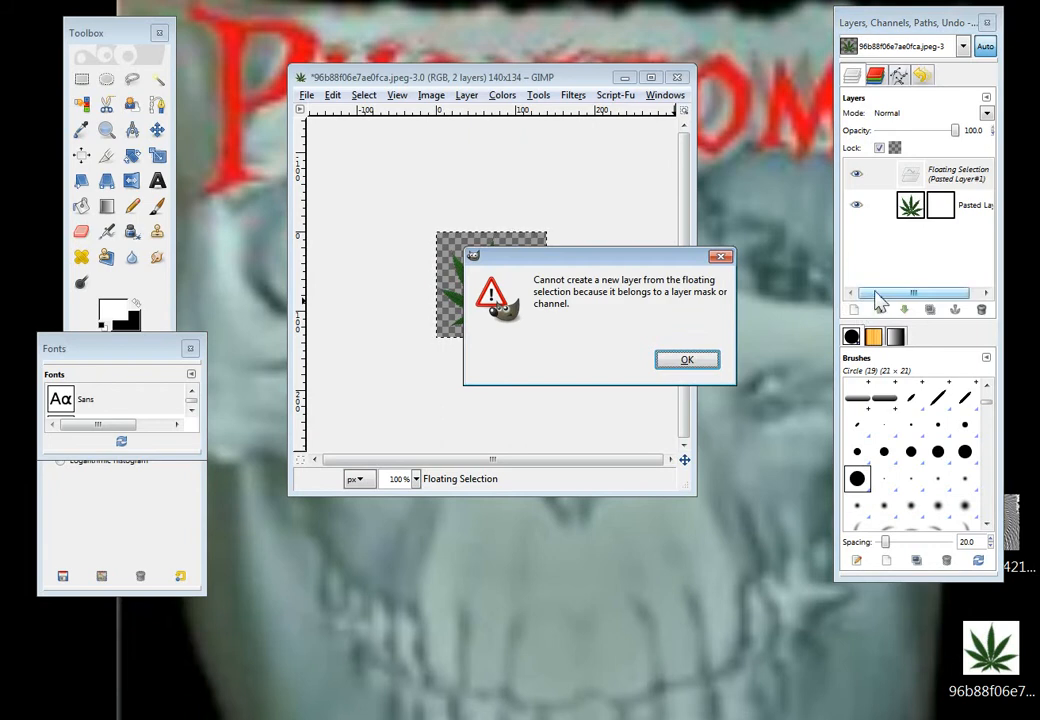
{"action": "left_click", "coordinate": [695, 361]}
{"action": "right_click", "coordinate": [947, 182]}
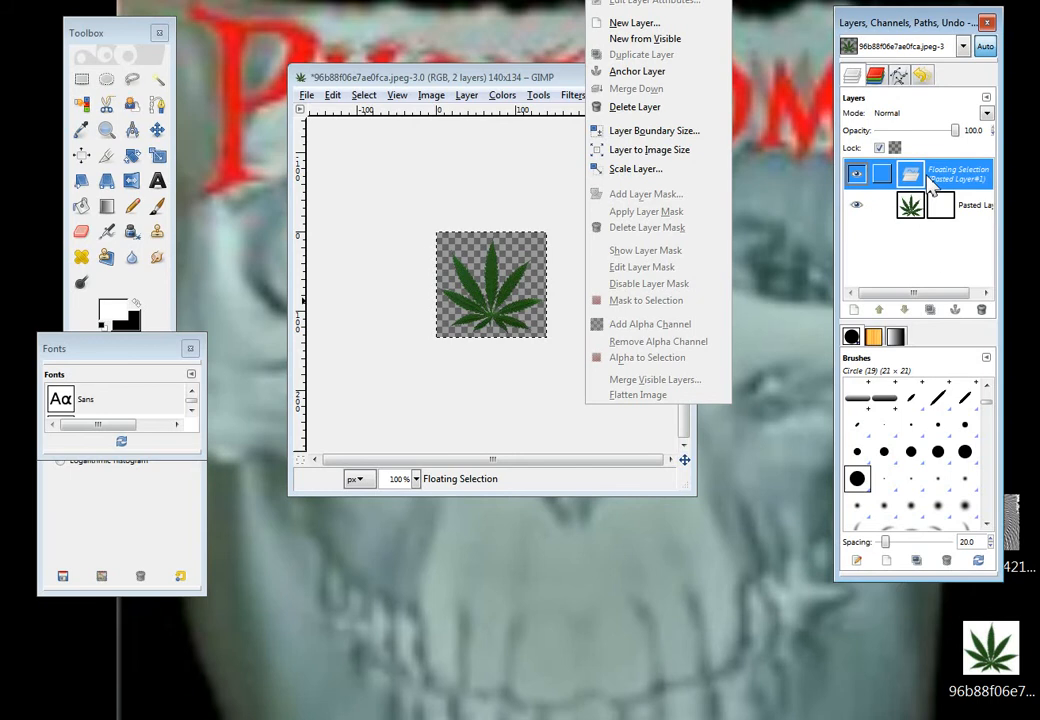
{"action": "left_click", "coordinate": [956, 308]}
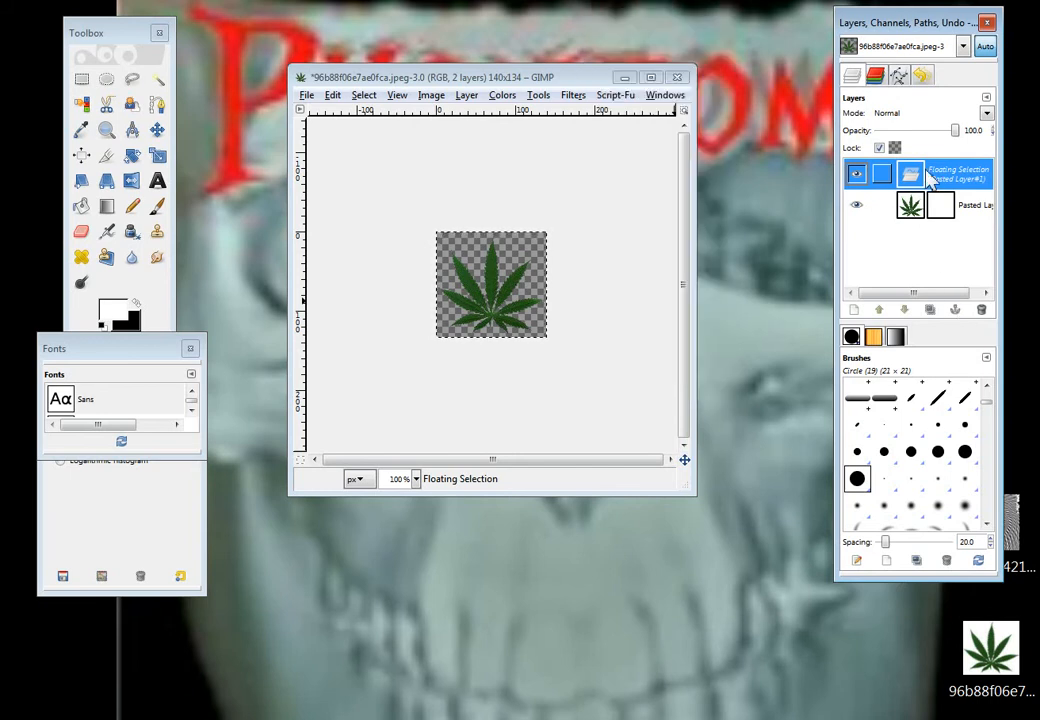
- Create a new layer from the visible image and anchor the floating selection to the Pasted Layer's mask
{"action": "right_click", "coordinate": [922, 172]}
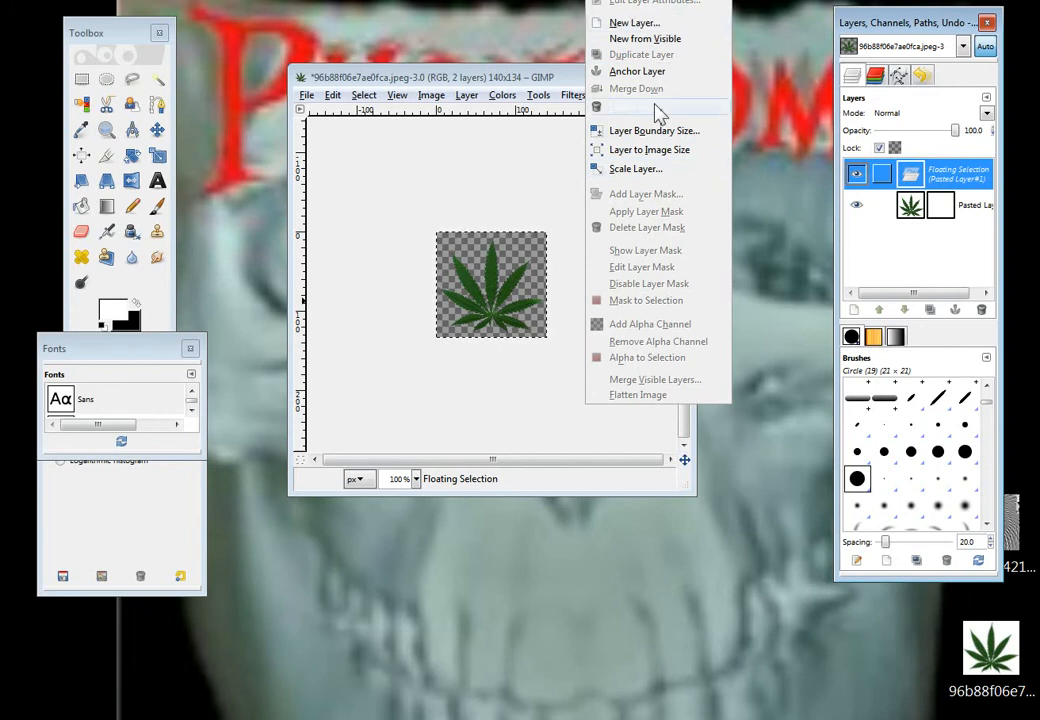
{"action": "left_click", "coordinate": [652, 38]}
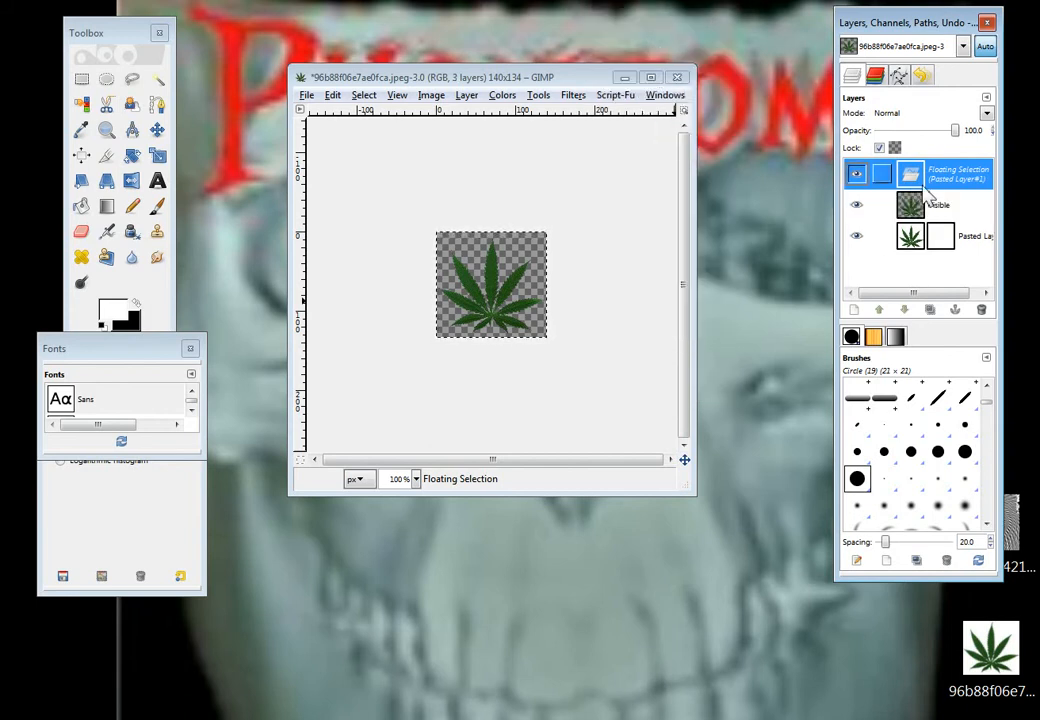
{"action": "left_click", "coordinate": [955, 310]}
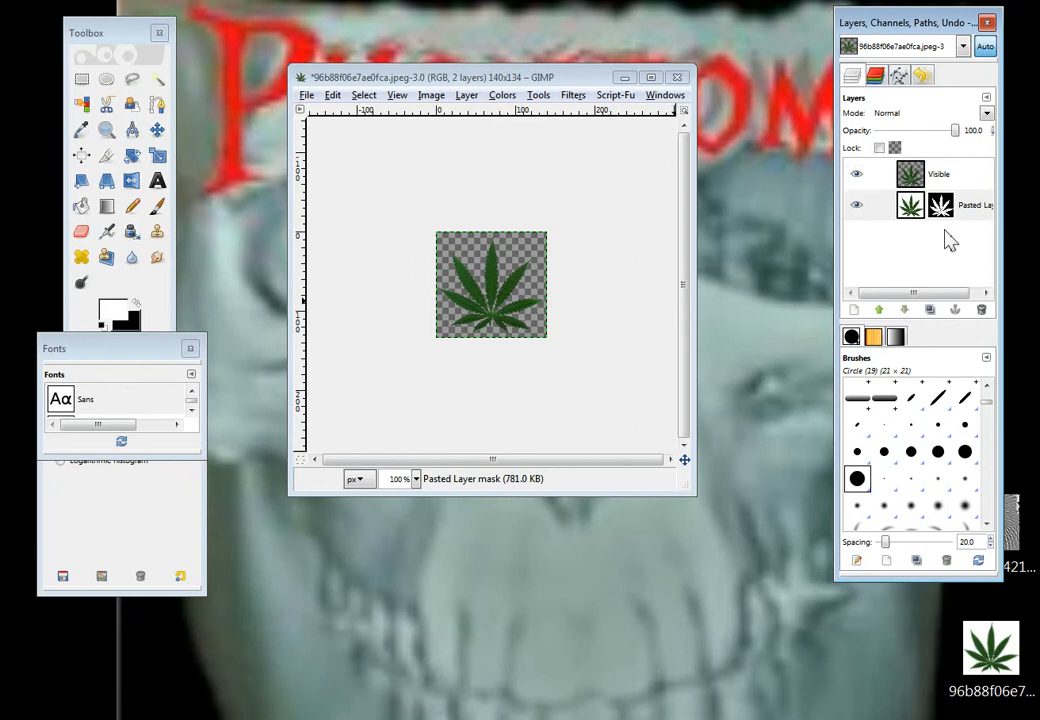
- Delete the masked Pasted Layer and copy the remaining transparent leaf layer to the clipboard
{"action": "left_click", "coordinate": [858, 208]}
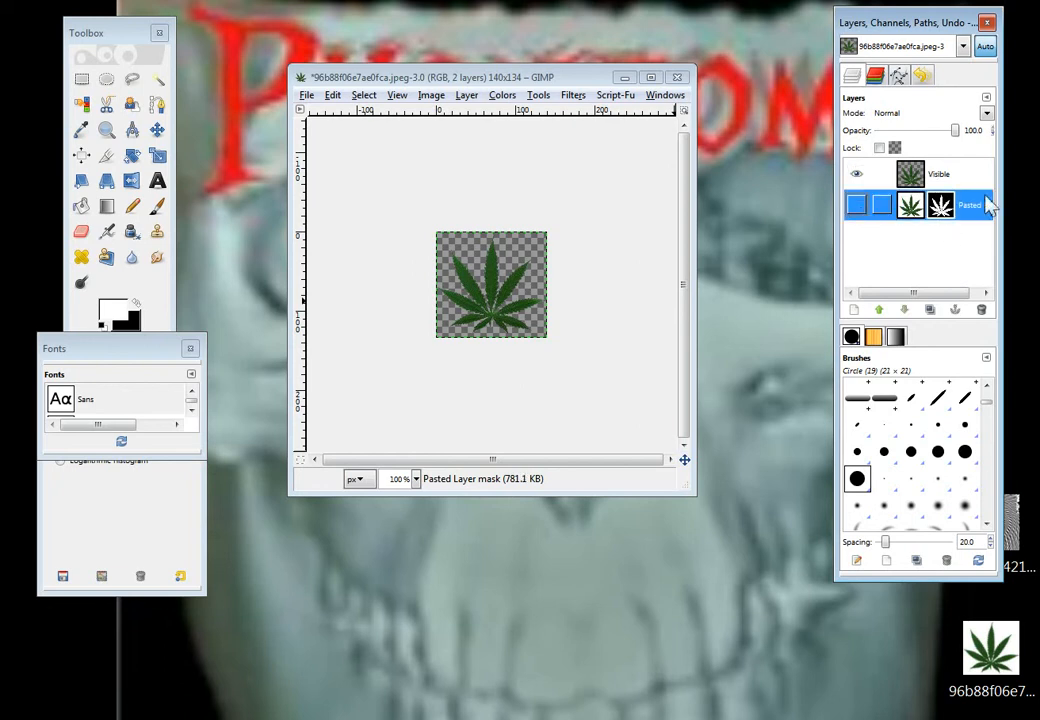
{"action": "left_click", "coordinate": [982, 311]}
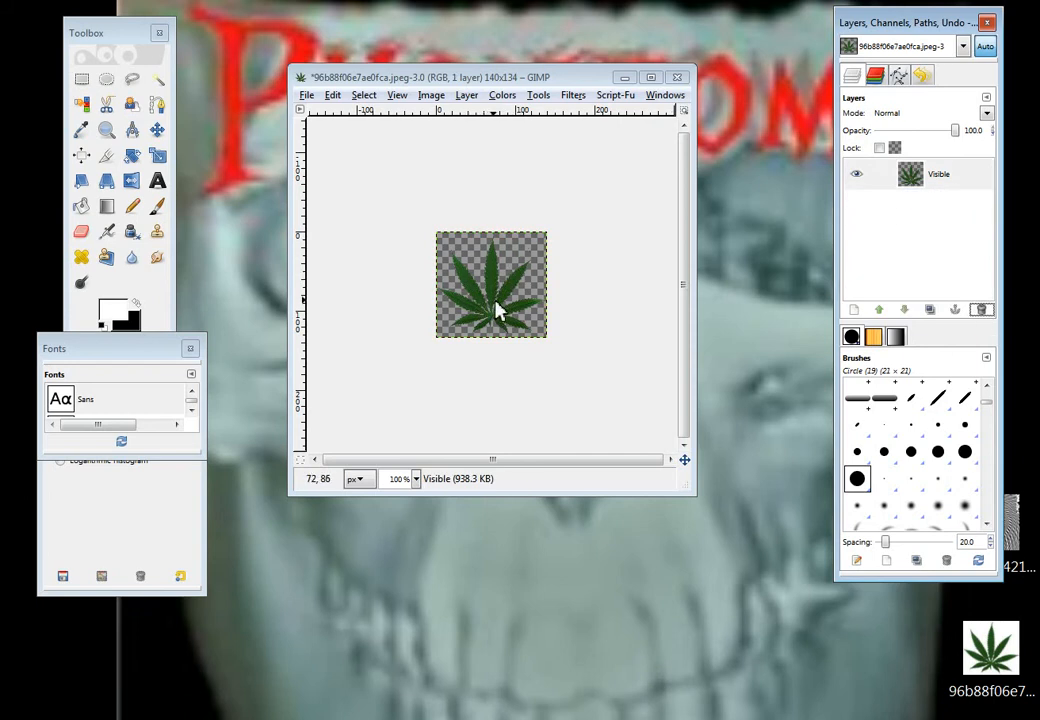
{"action": "left_click", "coordinate": [940, 178]}
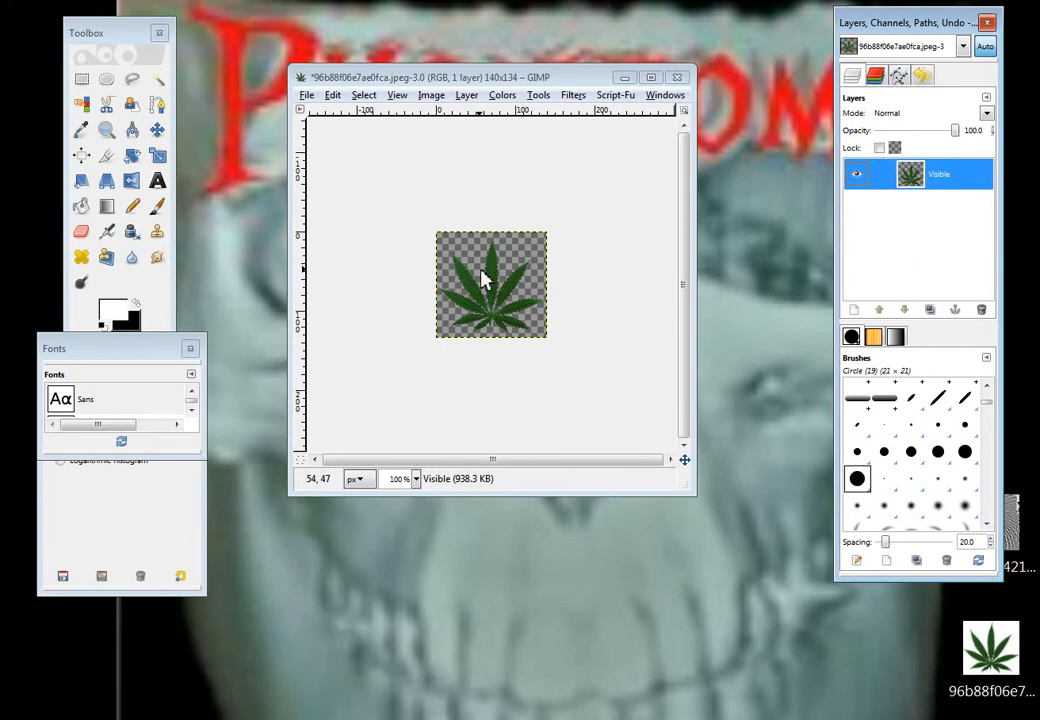
{"action": "key", "text": "ctrl+c"}
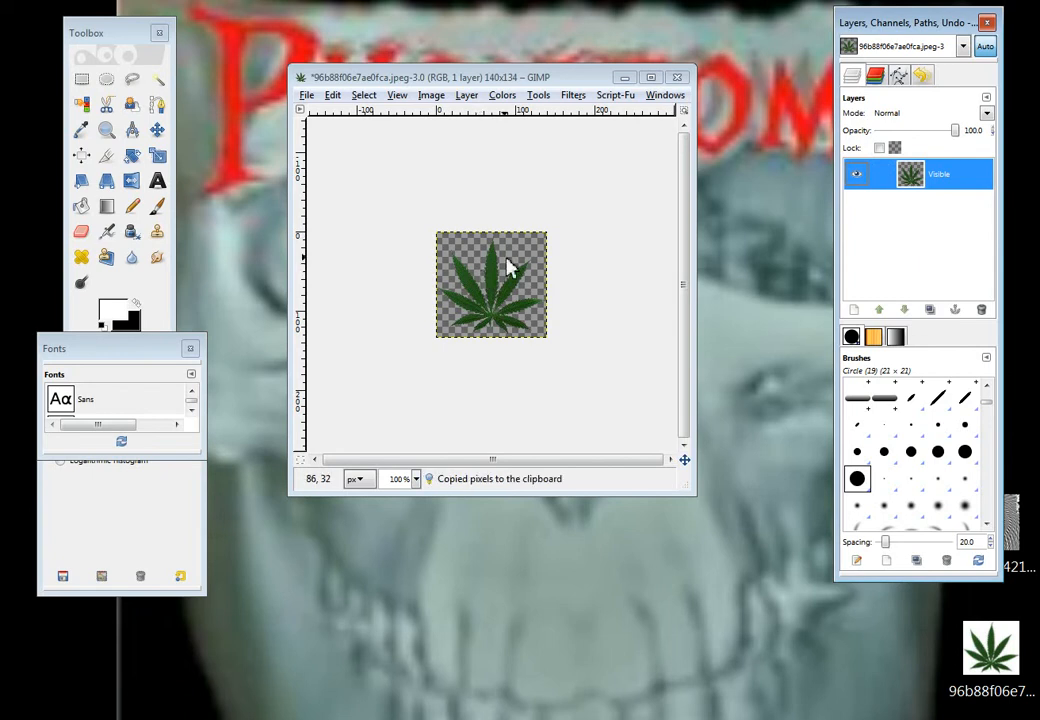
- Close the leaf image without saving its changes and open the black-and-white spiral image from the desktop
{"action": "left_click", "coordinate": [687, 78]}
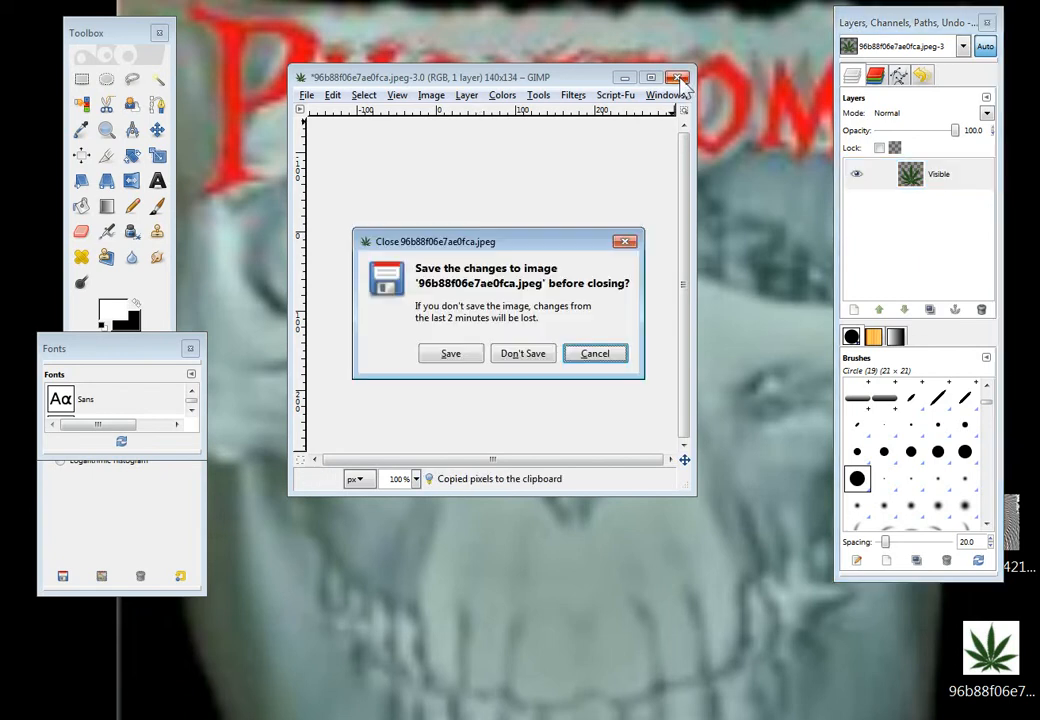
{"action": "left_click", "coordinate": [531, 355]}
{"action": "left_click_drag", "start_coordinate": [986, 401], "coordinate": [989, 387]}
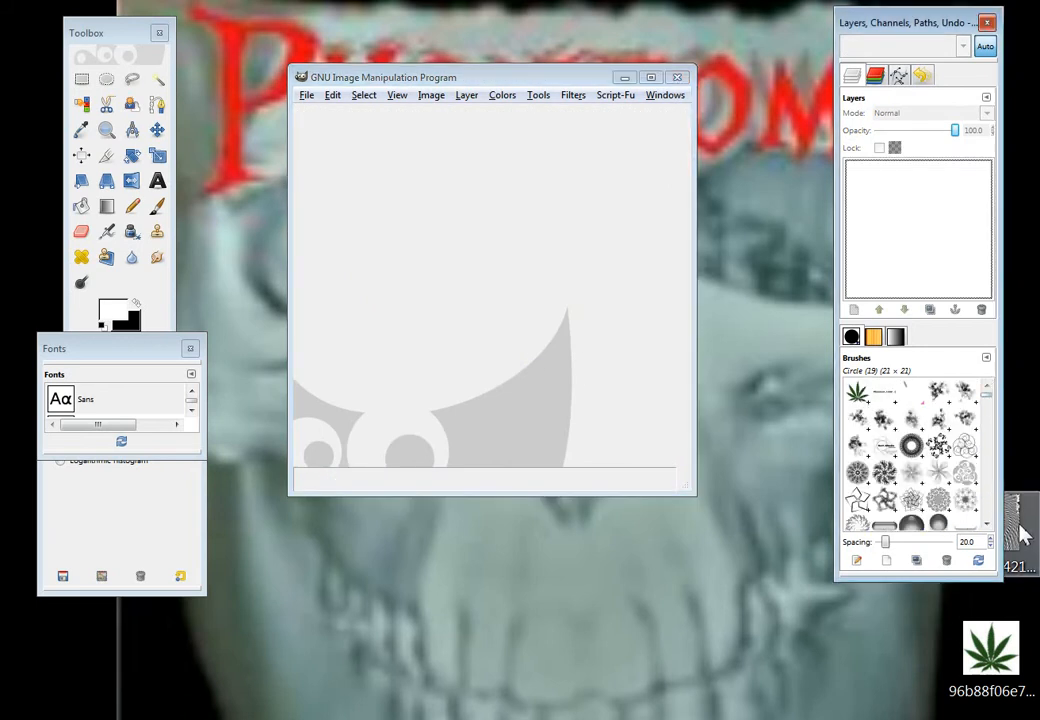
{"action": "left_click_drag", "start_coordinate": [1021, 534], "coordinate": [490, 302]}
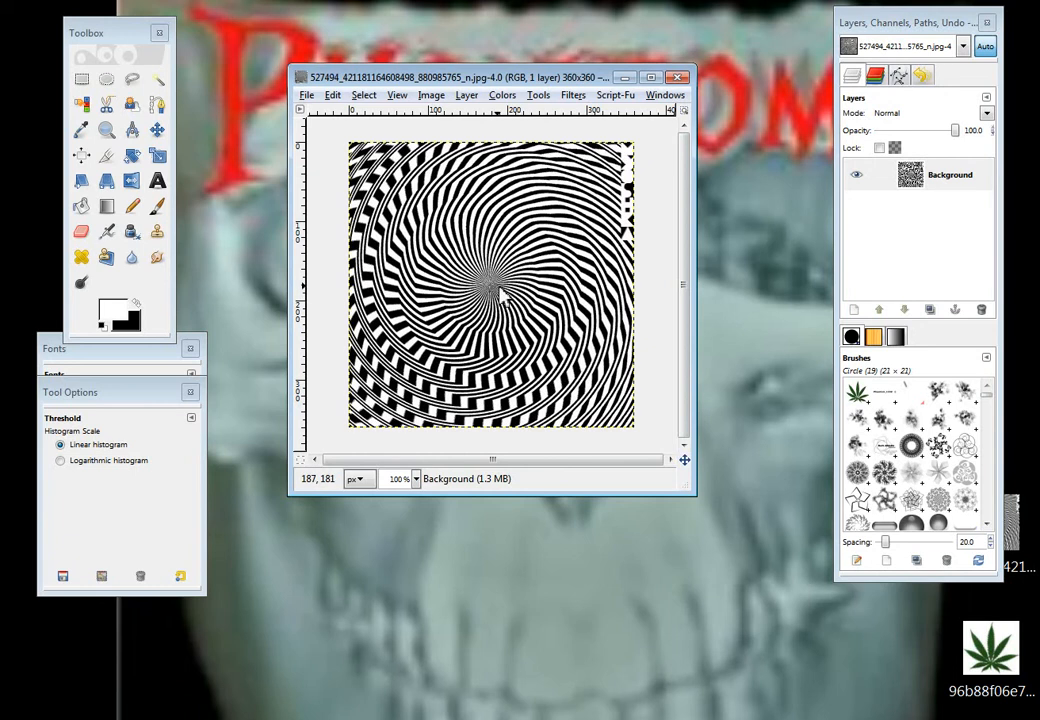
- Paste the copied leaf into the spiral image and turn the floating selection into a new layer
{"action": "key", "text": "ctrl+v"}
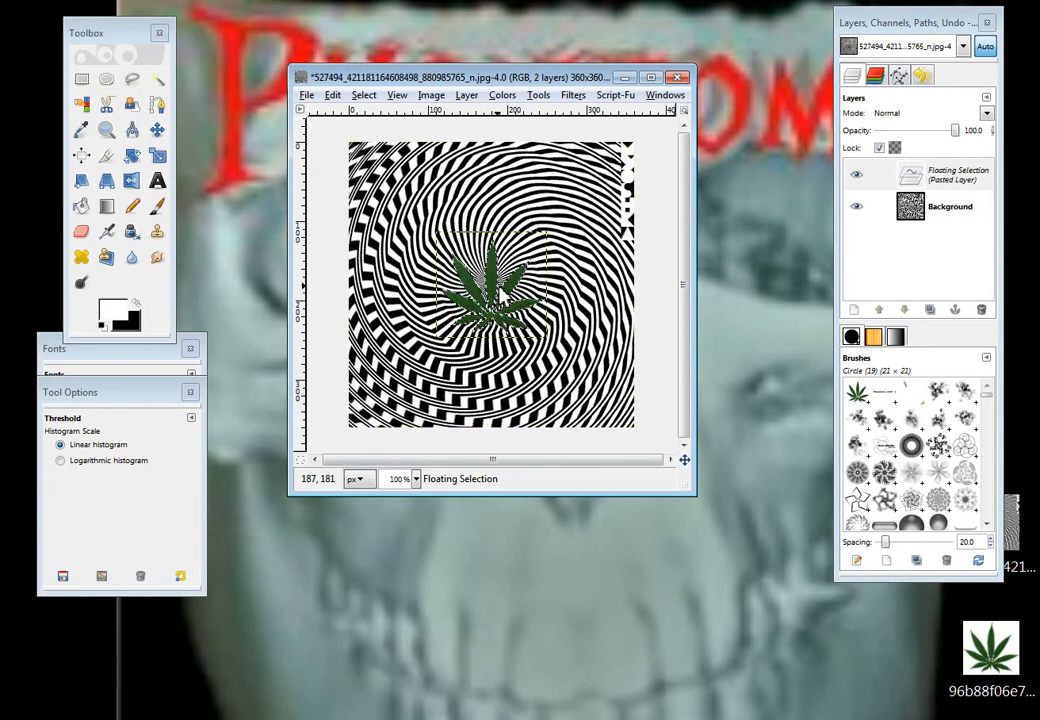
{"action": "left_click", "coordinate": [876, 174]}
{"action": "left_click", "coordinate": [855, 310]}
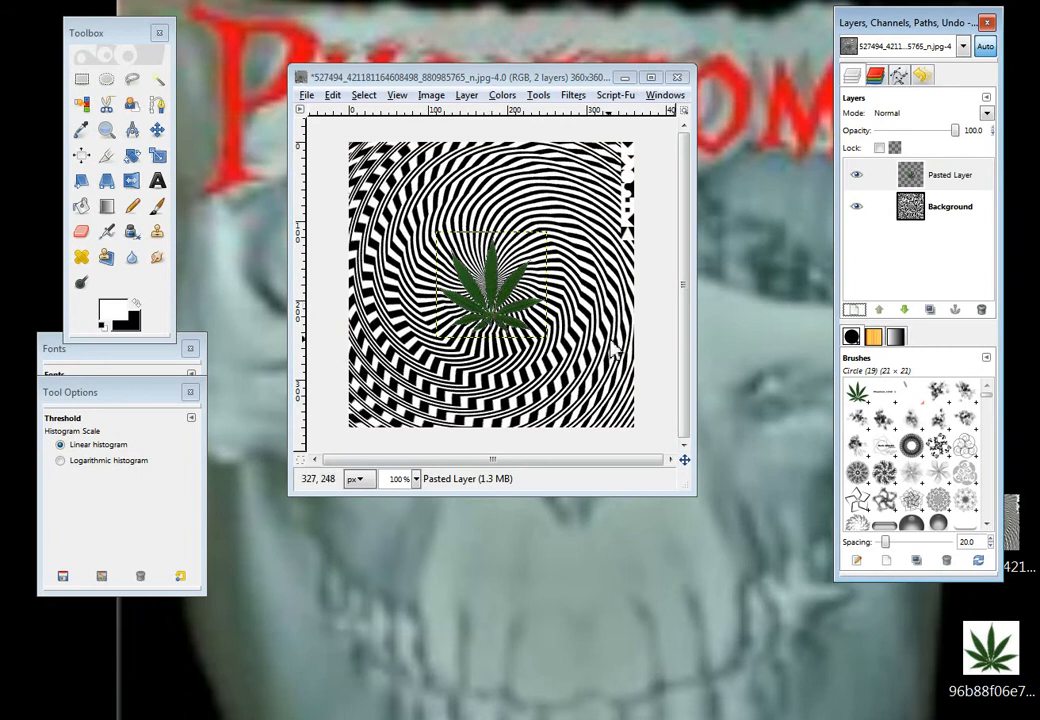
- Paste a second leaf copy and fill it diagonally from lower left to upper right with the Abstract 1 linear gradient
{"action": "key", "text": "ctrl+v"}
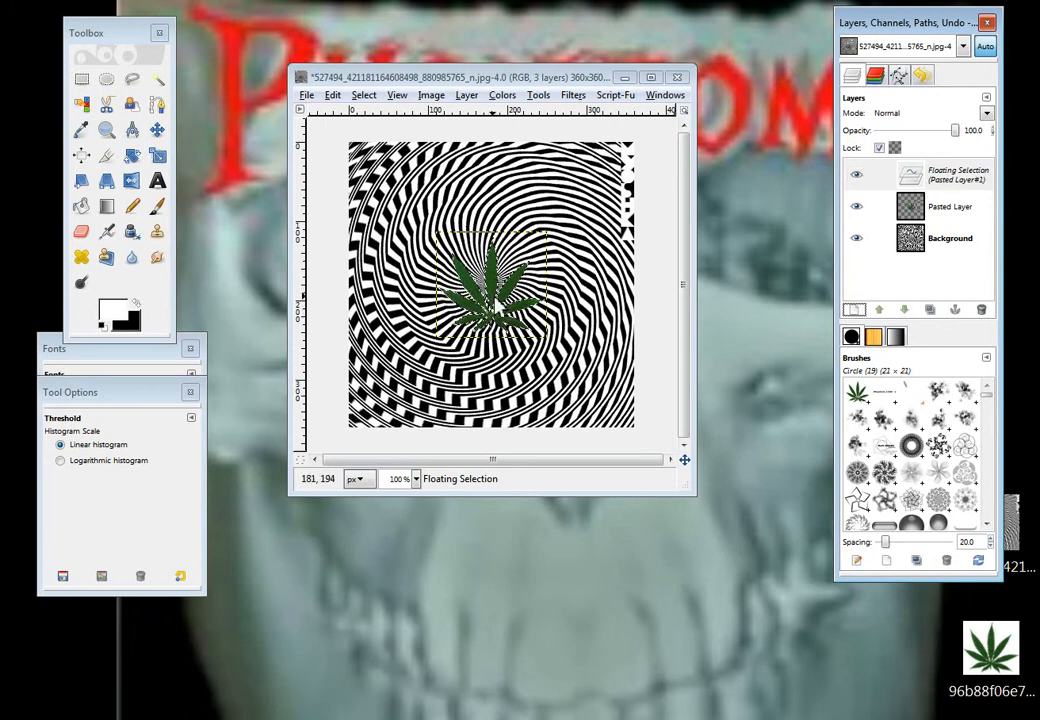
{"action": "left_click", "coordinate": [107, 205]}
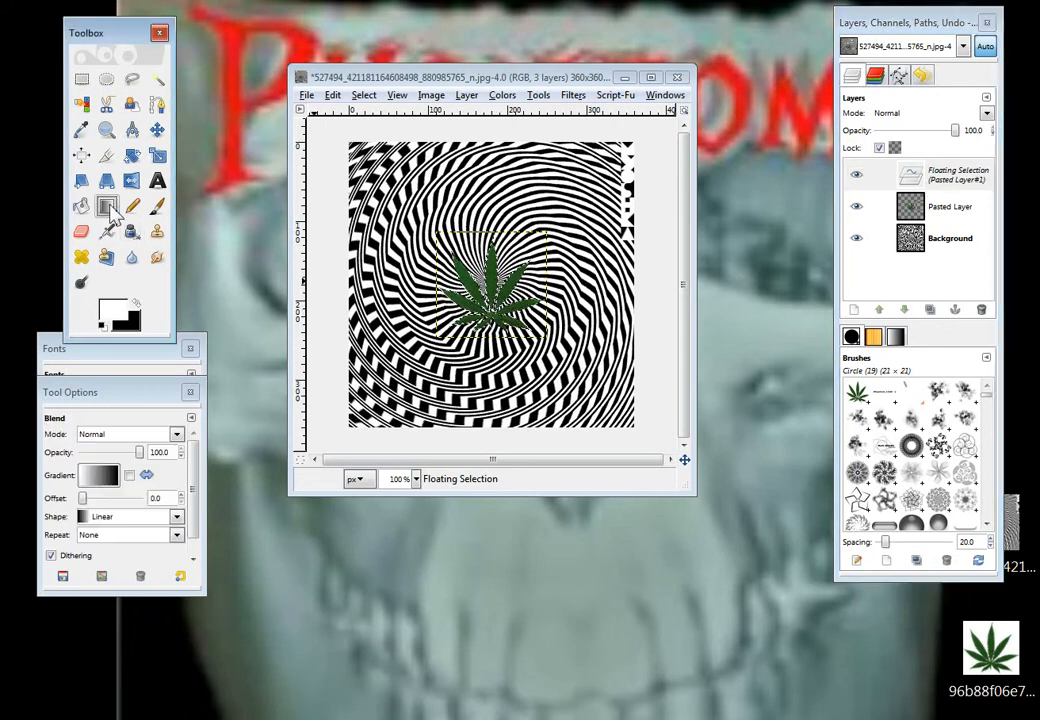
{"action": "left_click", "coordinate": [98, 476]}
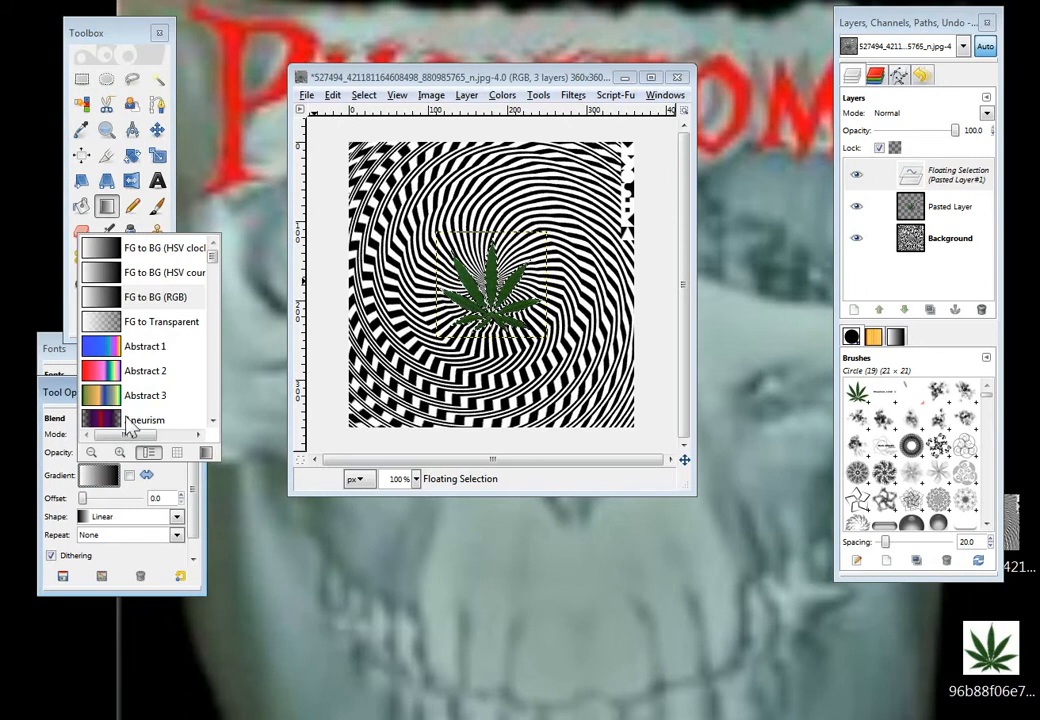
{"action": "left_click", "coordinate": [107, 352]}
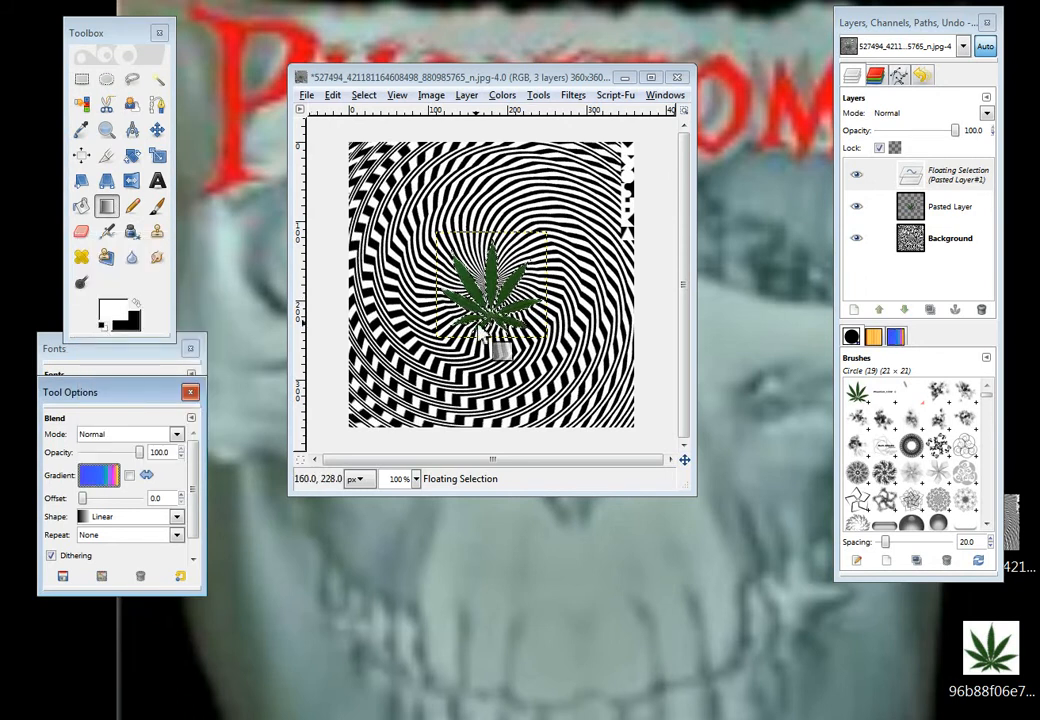
{"action": "left_click_drag", "start_coordinate": [480, 330], "coordinate": [494, 290]}
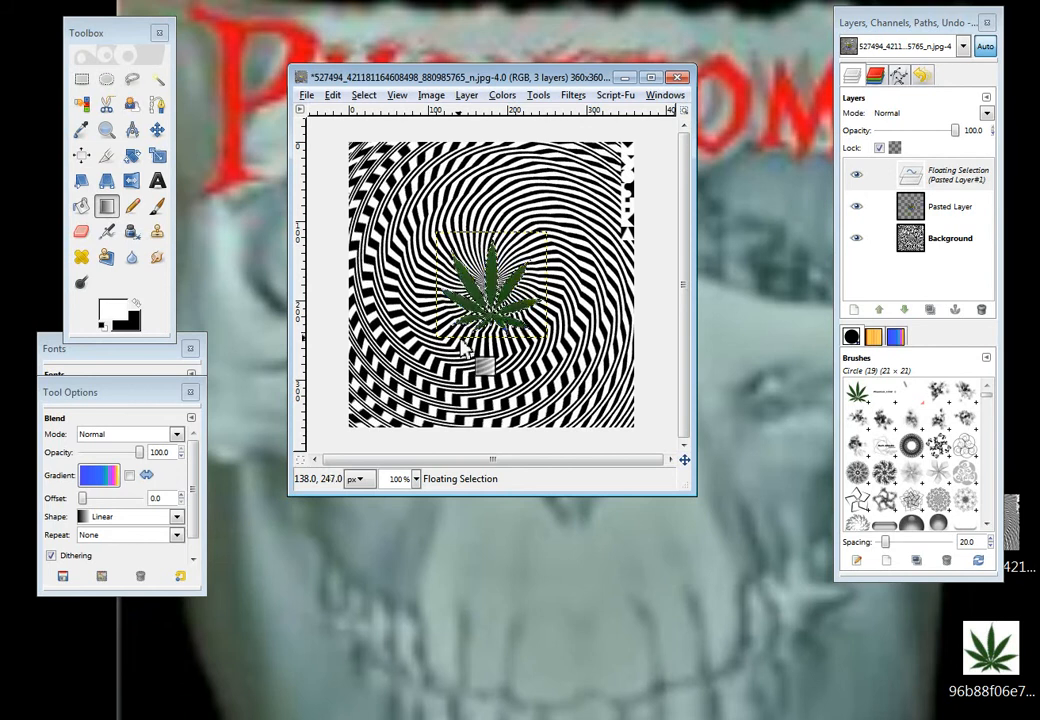
{"action": "left_click_drag", "start_coordinate": [456, 307], "coordinate": [531, 265]}
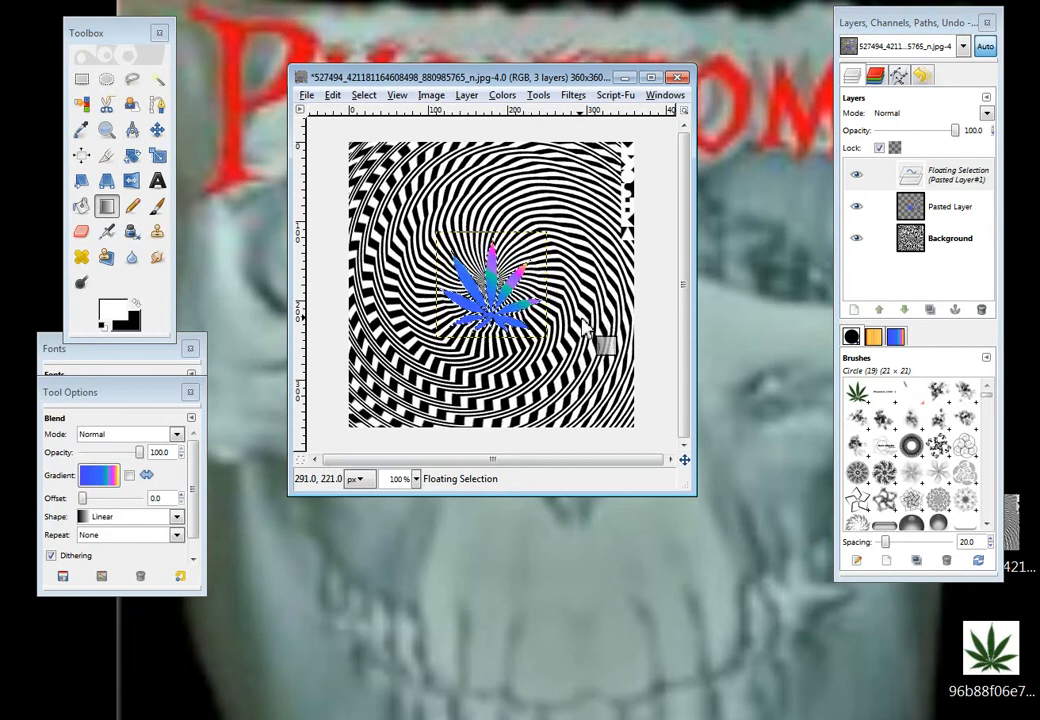
{"action": "left_click", "coordinate": [106, 181]}
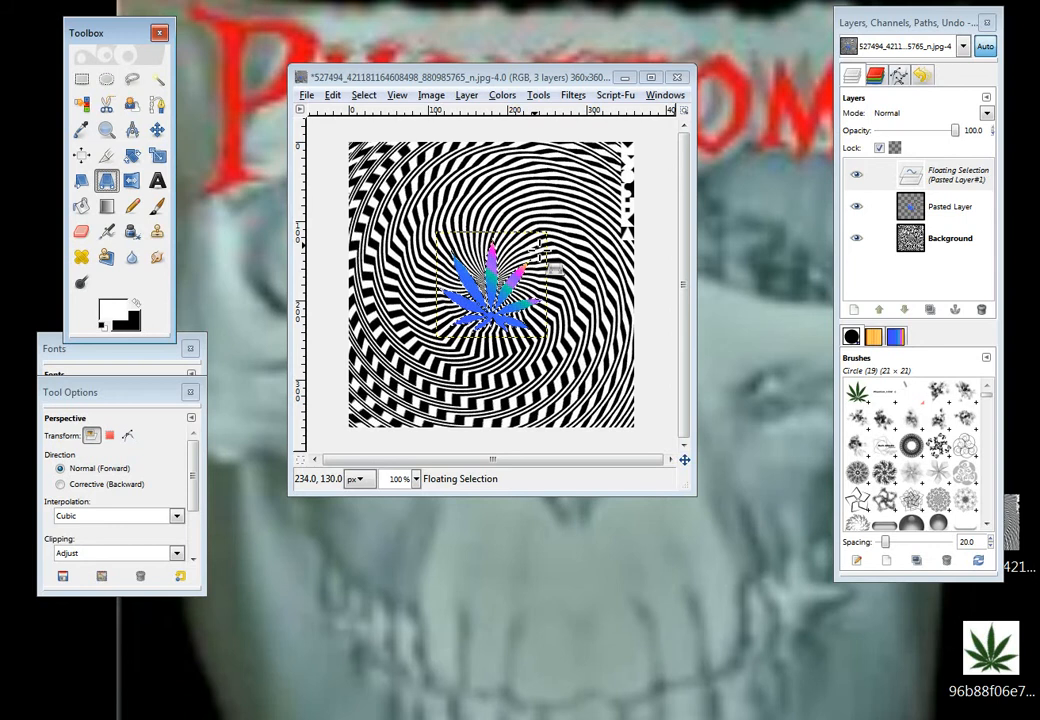
{"action": "left_click", "coordinate": [518, 267]}
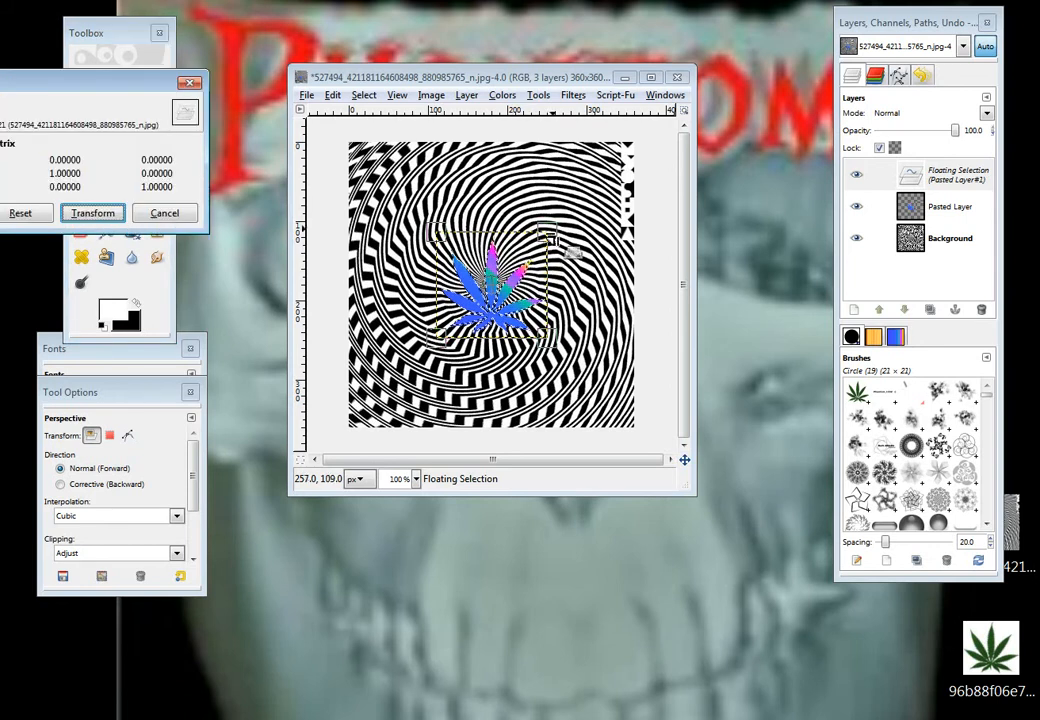
{"action": "left_click_drag", "start_coordinate": [560, 232], "coordinate": [561, 210]}
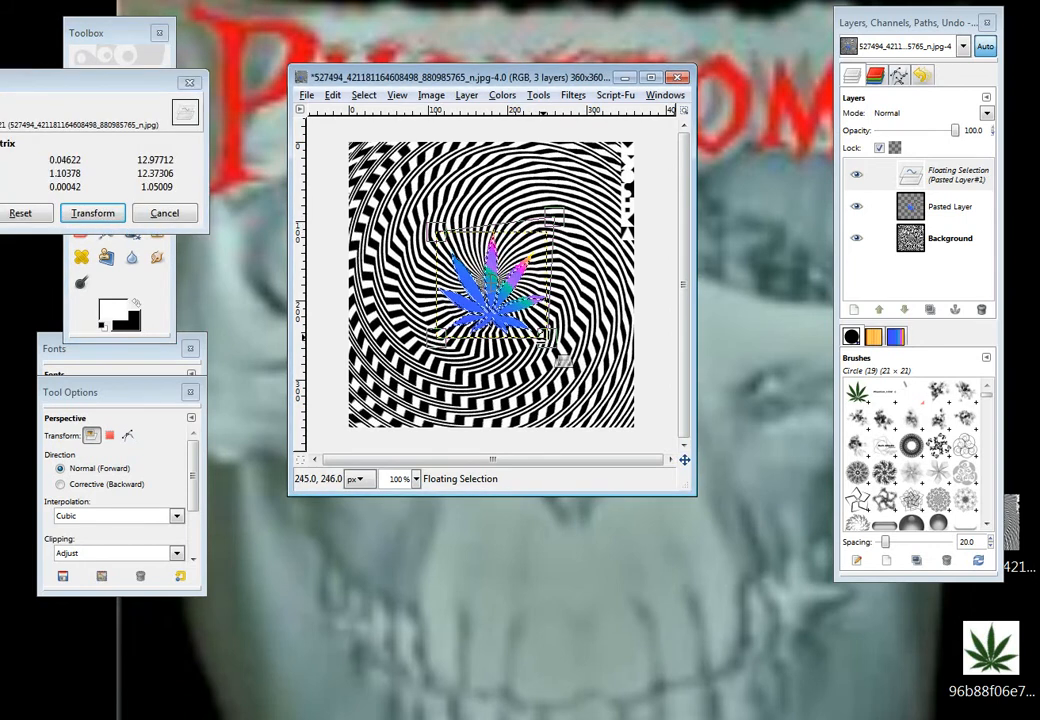
{"action": "left_click_drag", "start_coordinate": [564, 361], "coordinate": [459, 361]}
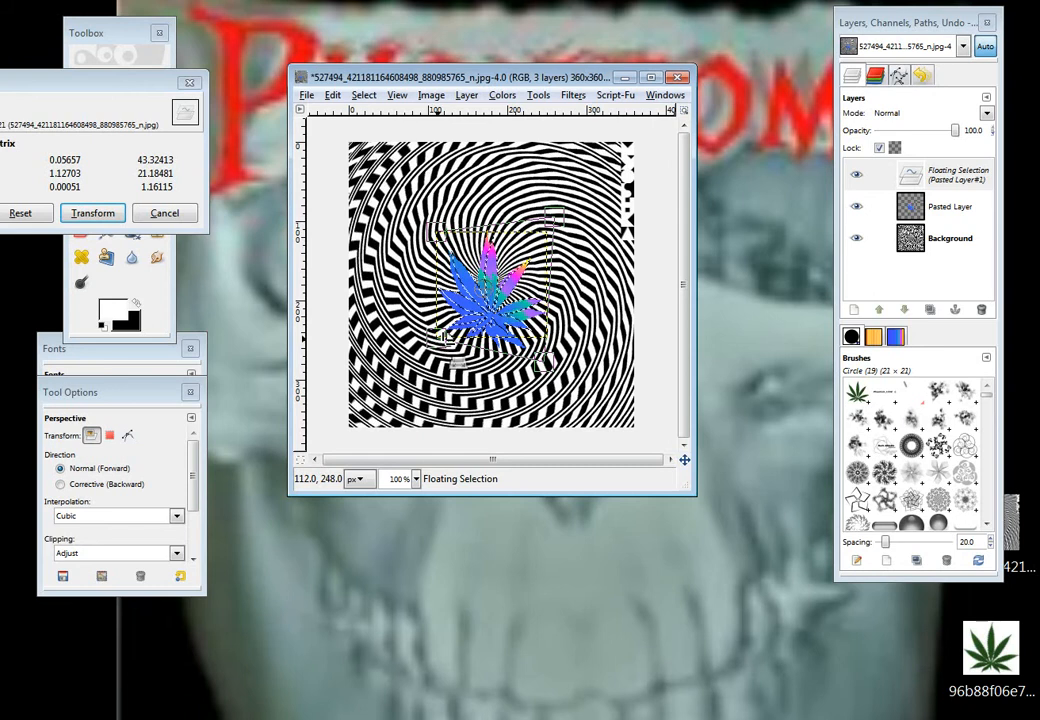
{"action": "left_click", "coordinate": [164, 213]}
- Apply a Perspective transform to the gradient-filled leaf, stretching its left edge both upward and downward
{"action": "left_click", "coordinate": [441, 240]}
{"action": "left_click_drag", "start_coordinate": [438, 236], "coordinate": [438, 214]}
{"action": "left_click_drag", "start_coordinate": [442, 329], "coordinate": [439, 351]}
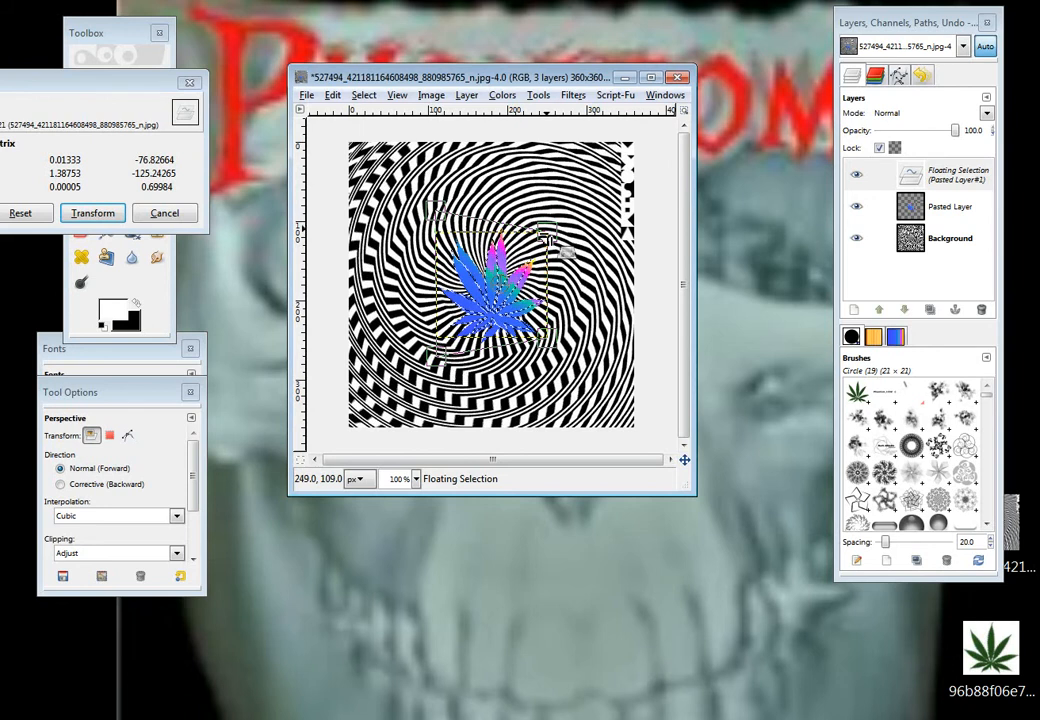
{"action": "left_click_drag", "start_coordinate": [552, 233], "coordinate": [552, 330]}
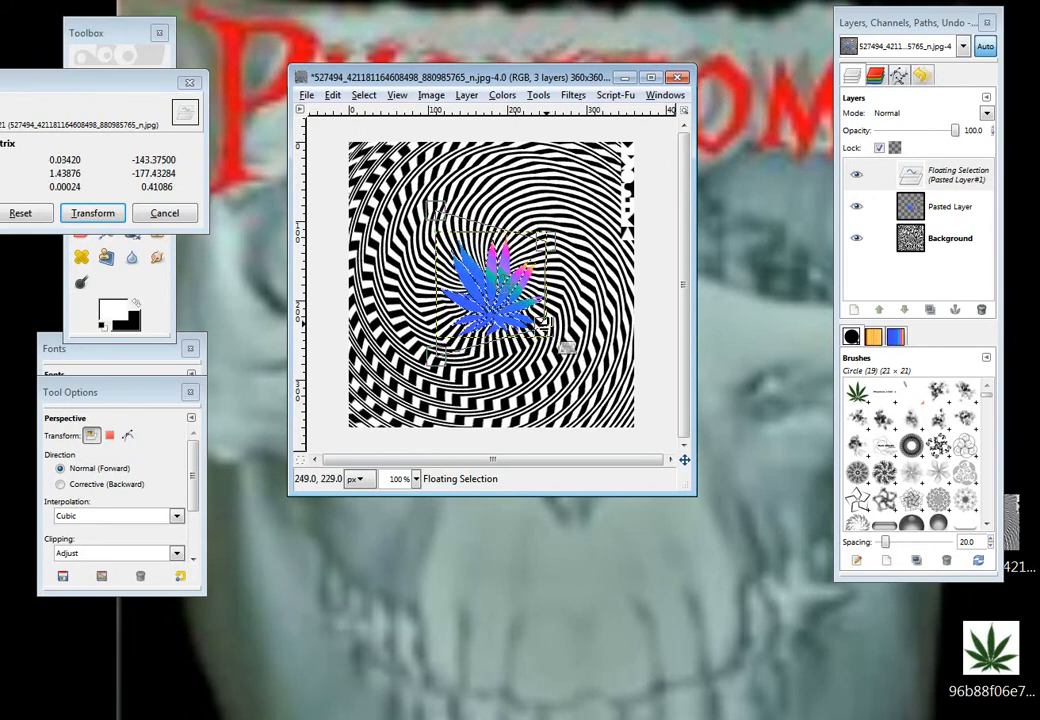
{"action": "left_click", "coordinate": [93, 213]}
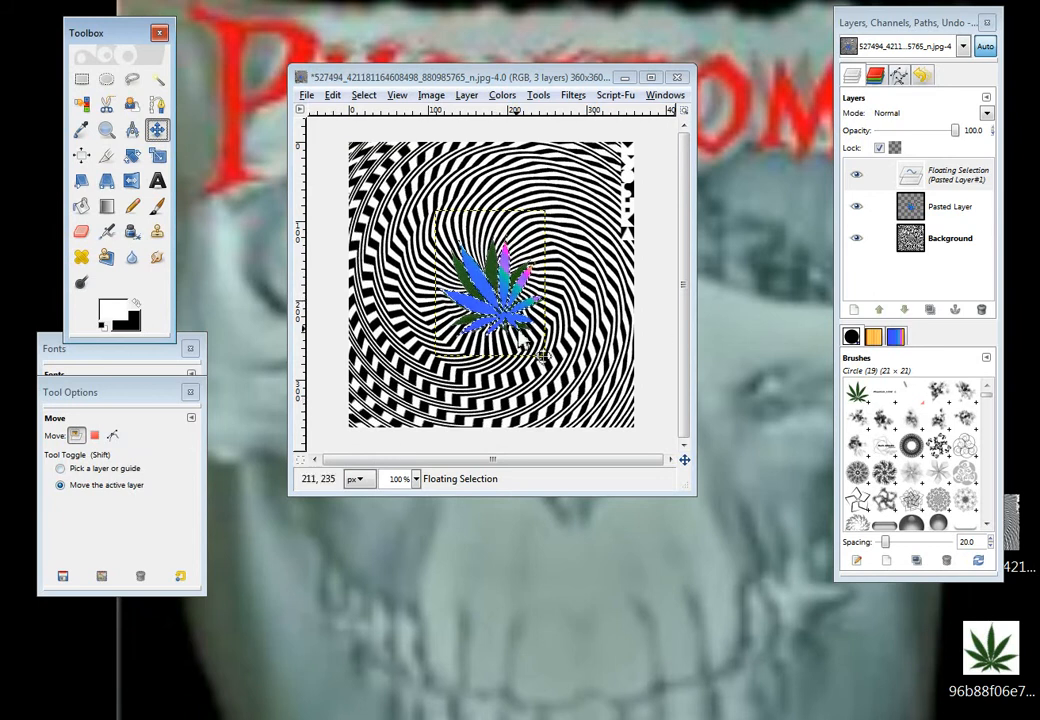
- Move the gradient leaf to the right of the green leaf using the active-layer mode, and turn it into a new layer
{"action": "left_click_drag", "start_coordinate": [508, 286], "coordinate": [525, 330]}
{"action": "left_click", "coordinate": [84, 468]}
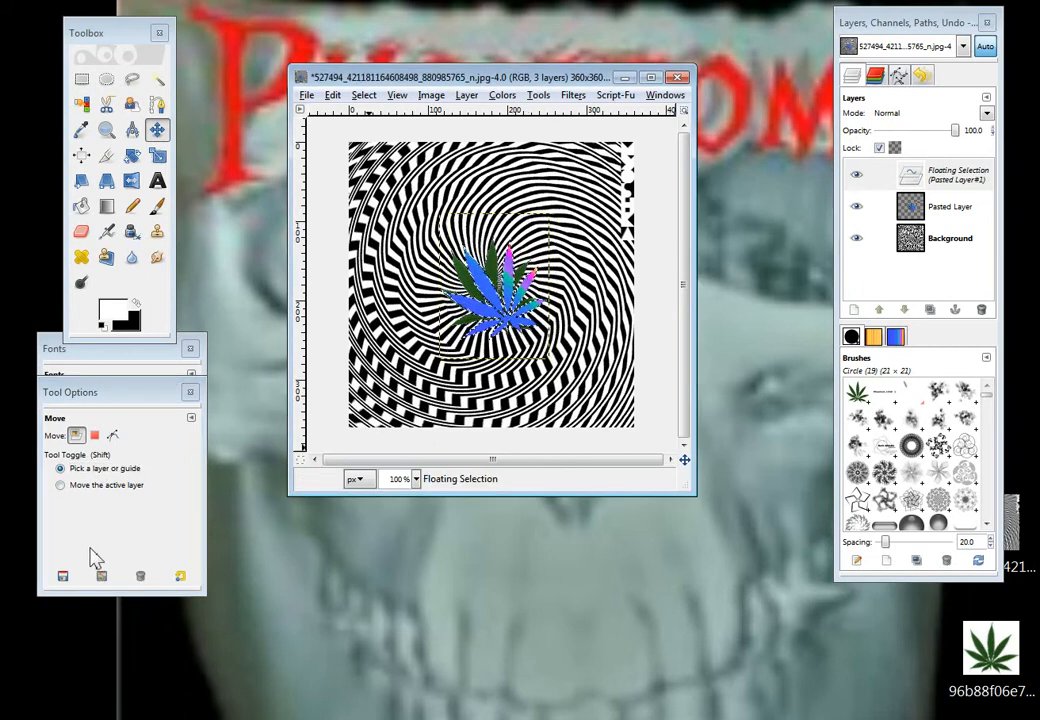
{"action": "left_click", "coordinate": [112, 488]}
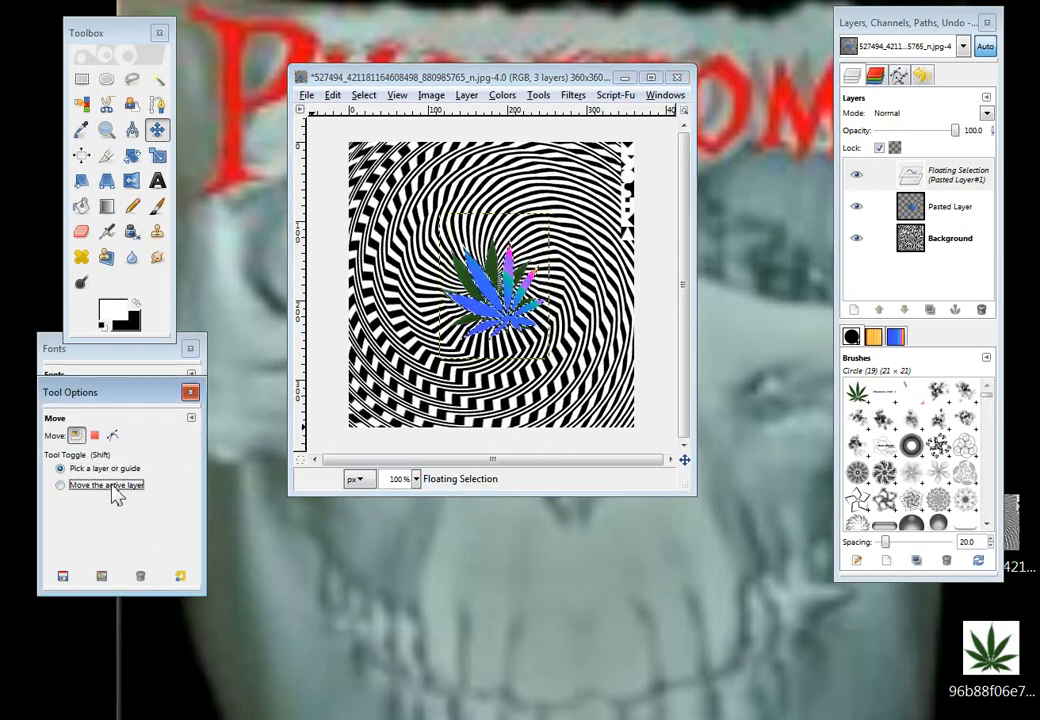
{"action": "left_click", "coordinate": [113, 488]}
{"action": "left_click_drag", "start_coordinate": [509, 302], "coordinate": [571, 296]}
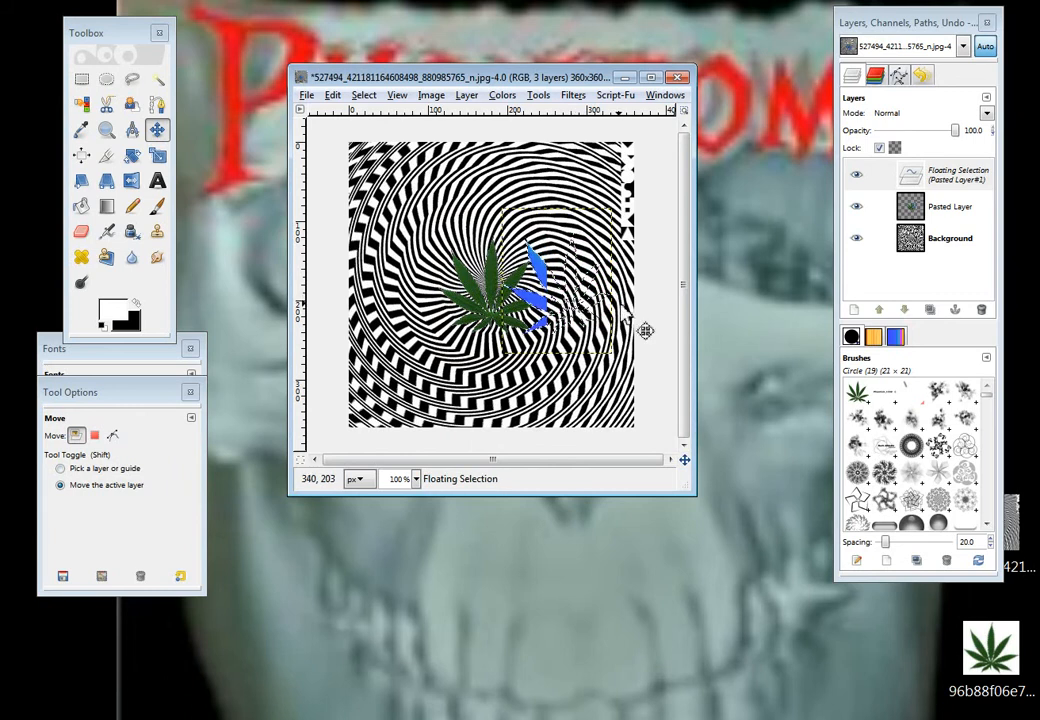
{"action": "left_click", "coordinate": [853, 311]}
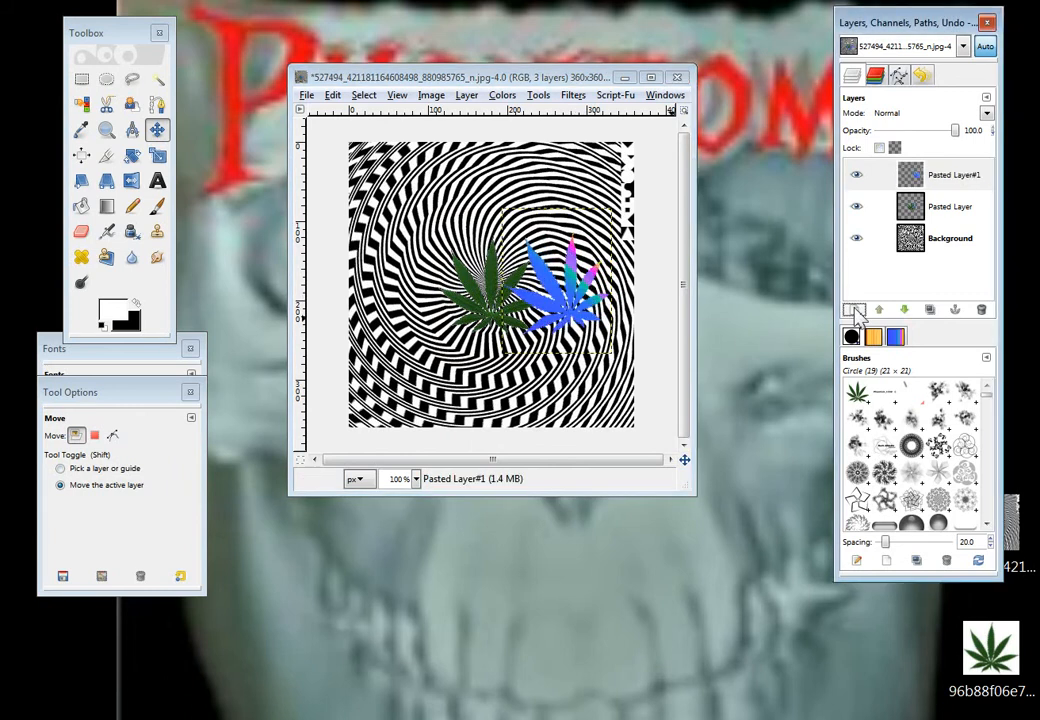
- Duplicate the gradient leaf layer, move the copy to the left of the green leaf and flip it horizontally
{"action": "left_click", "coordinate": [930, 311]}
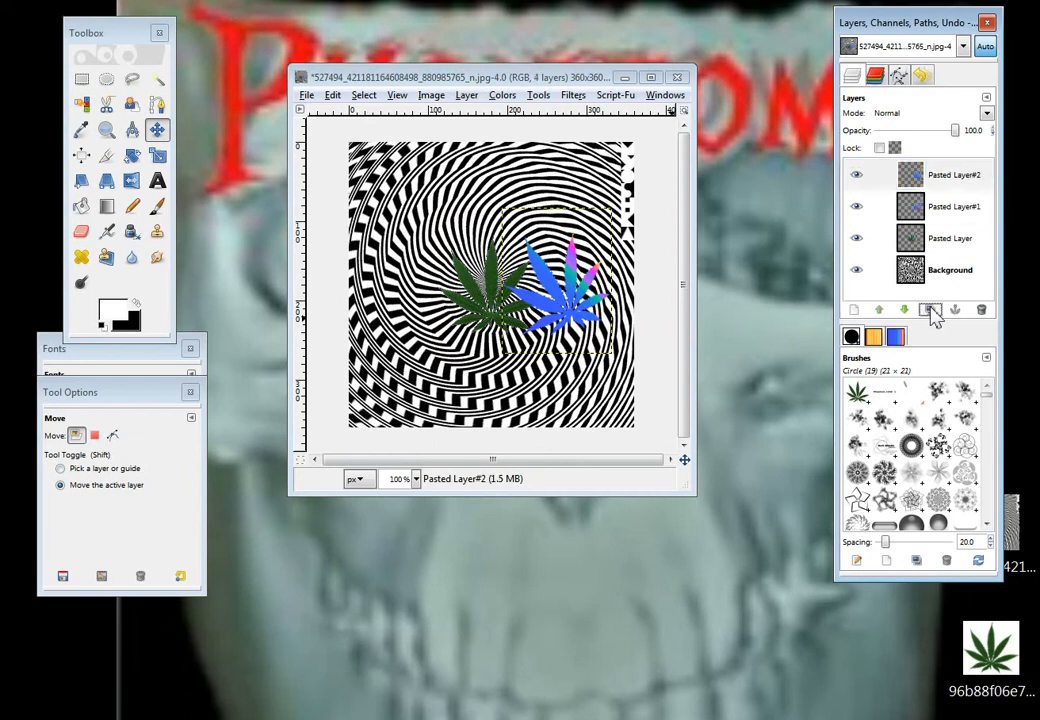
{"action": "left_click_drag", "start_coordinate": [584, 304], "coordinate": [460, 309]}
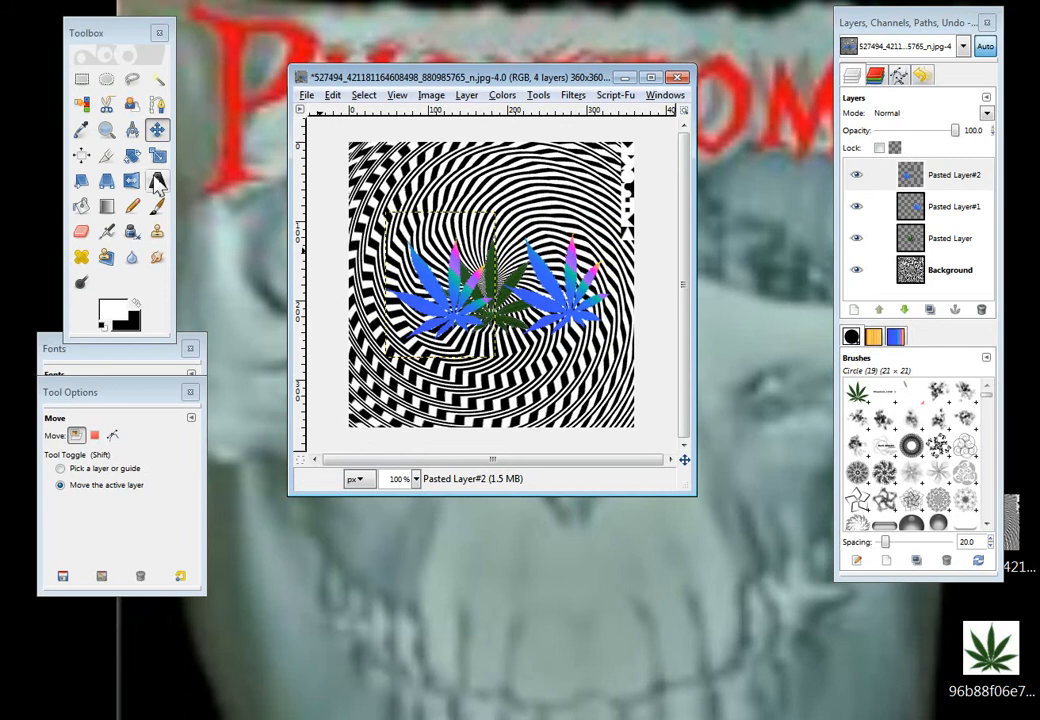
{"action": "left_click", "coordinate": [131, 181]}
{"action": "left_click", "coordinate": [468, 308]}
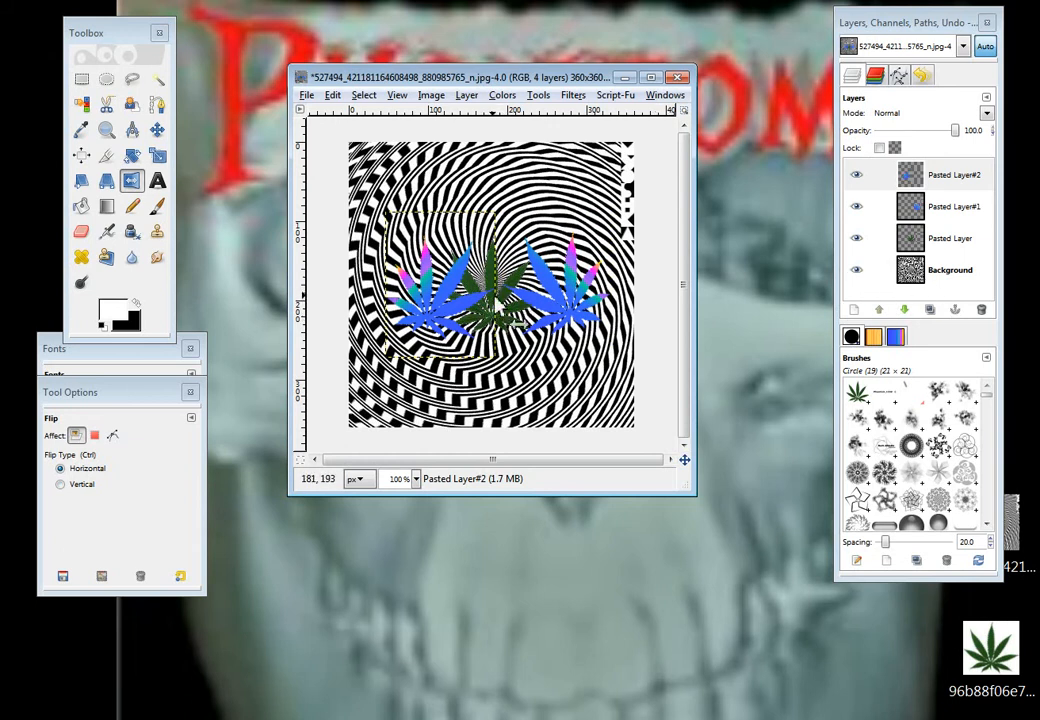
- Raise the green leaf's layer to the top of the layer stack
{"action": "left_click", "coordinate": [918, 250]}
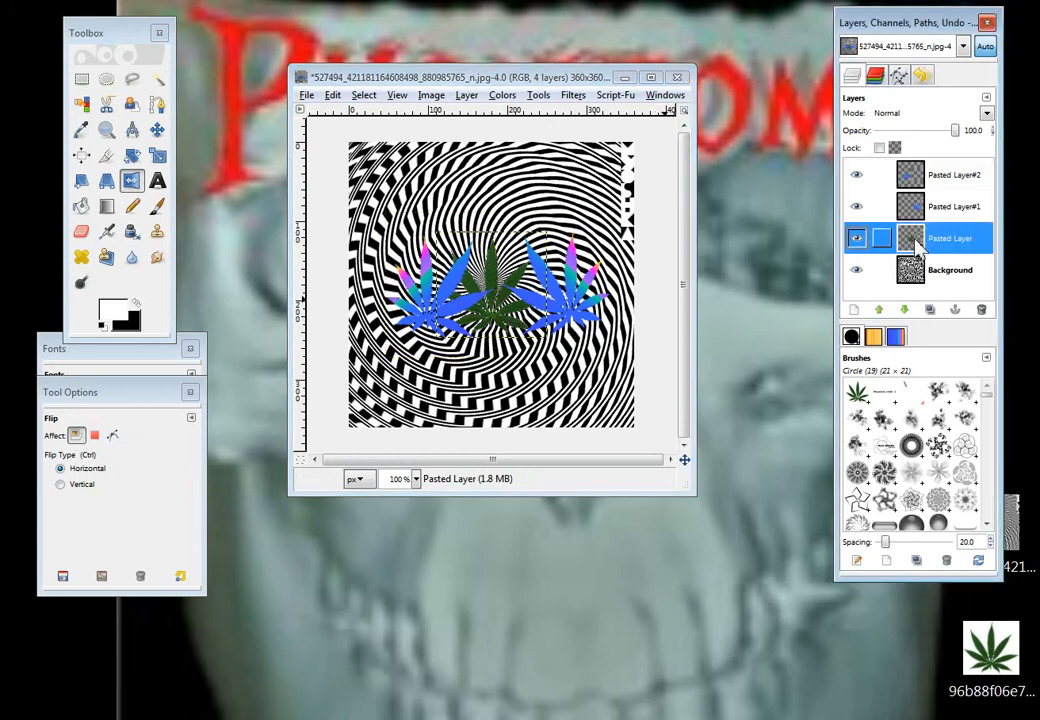
{"action": "left_click", "coordinate": [880, 312]}
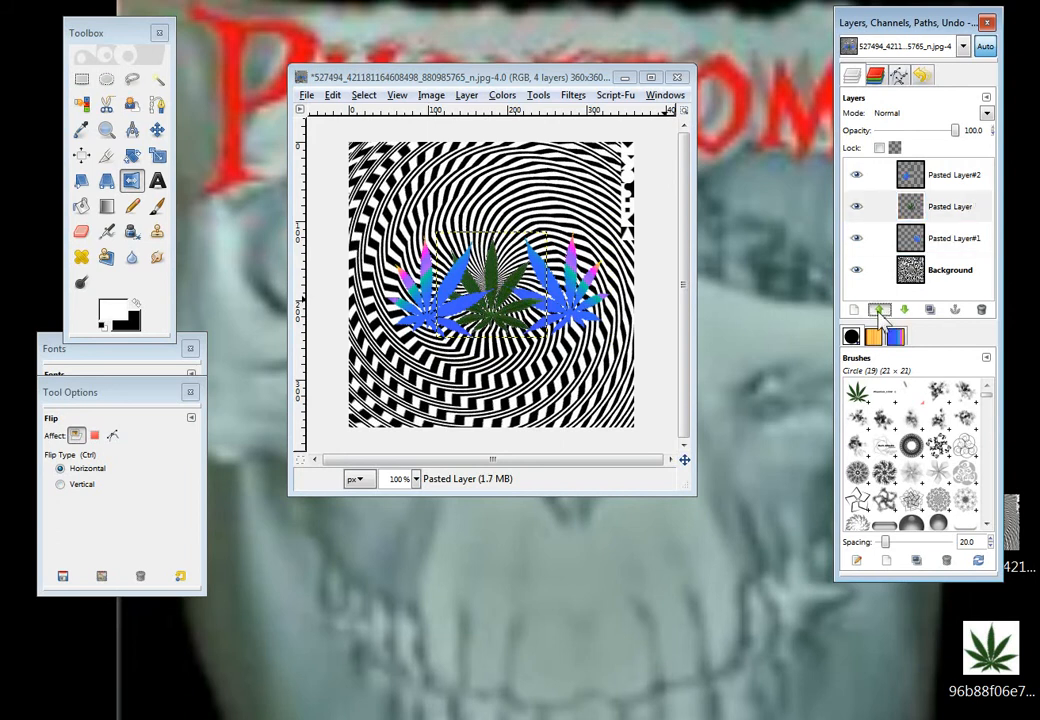
{"action": "left_click", "coordinate": [880, 312]}
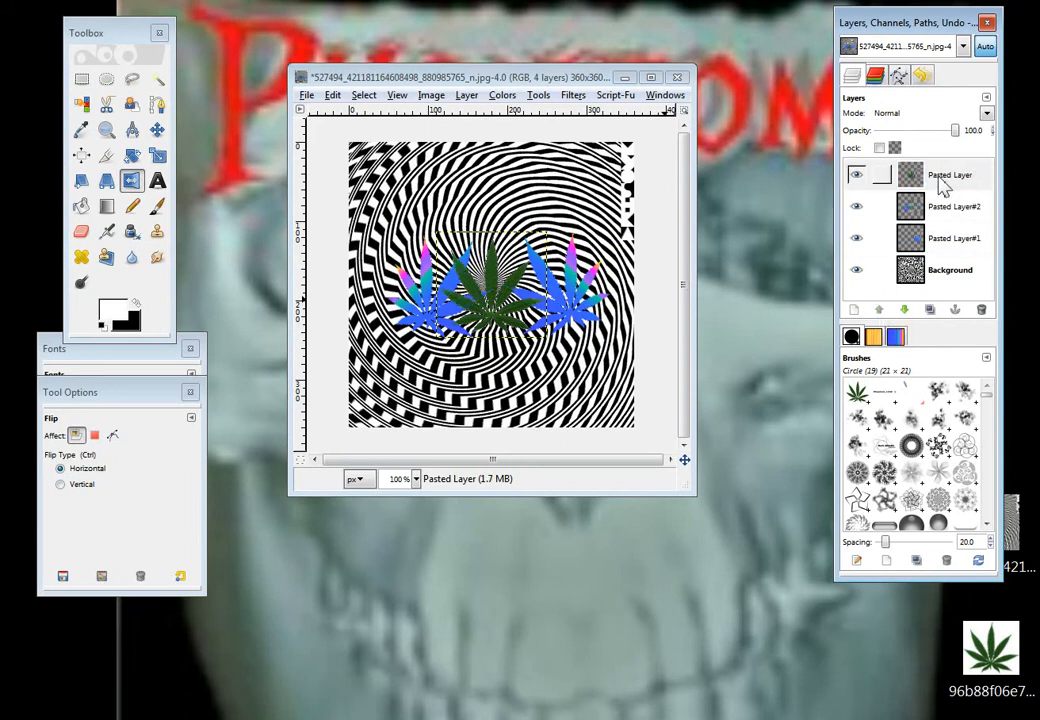
- Toggle the visibility of both gradient leaf layers and the Background off and back on
{"action": "left_click", "coordinate": [856, 207]}
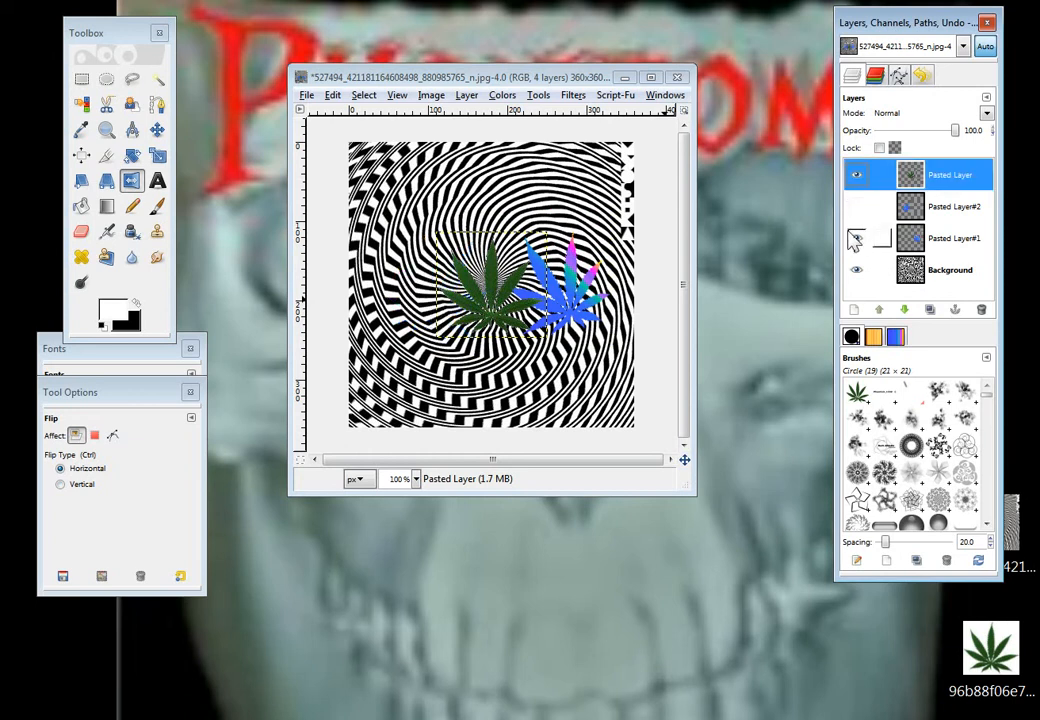
{"action": "left_click", "coordinate": [856, 238]}
{"action": "left_click", "coordinate": [856, 207]}
{"action": "left_click", "coordinate": [856, 238]}
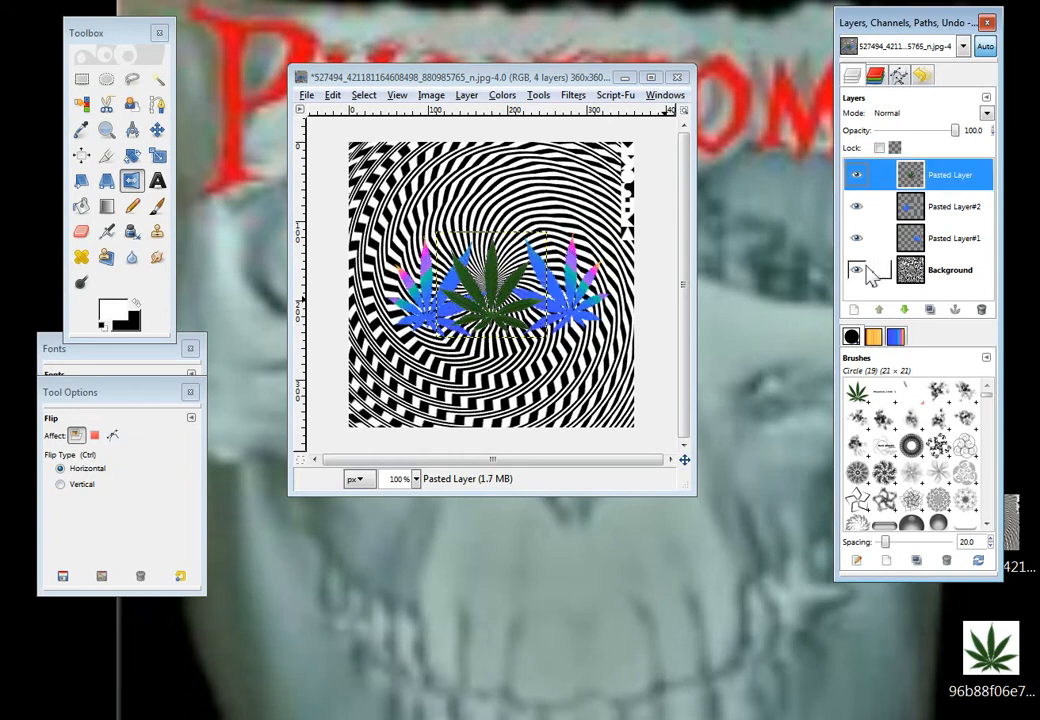
{"action": "left_click", "coordinate": [856, 270]}
{"action": "left_click", "coordinate": [856, 270]}
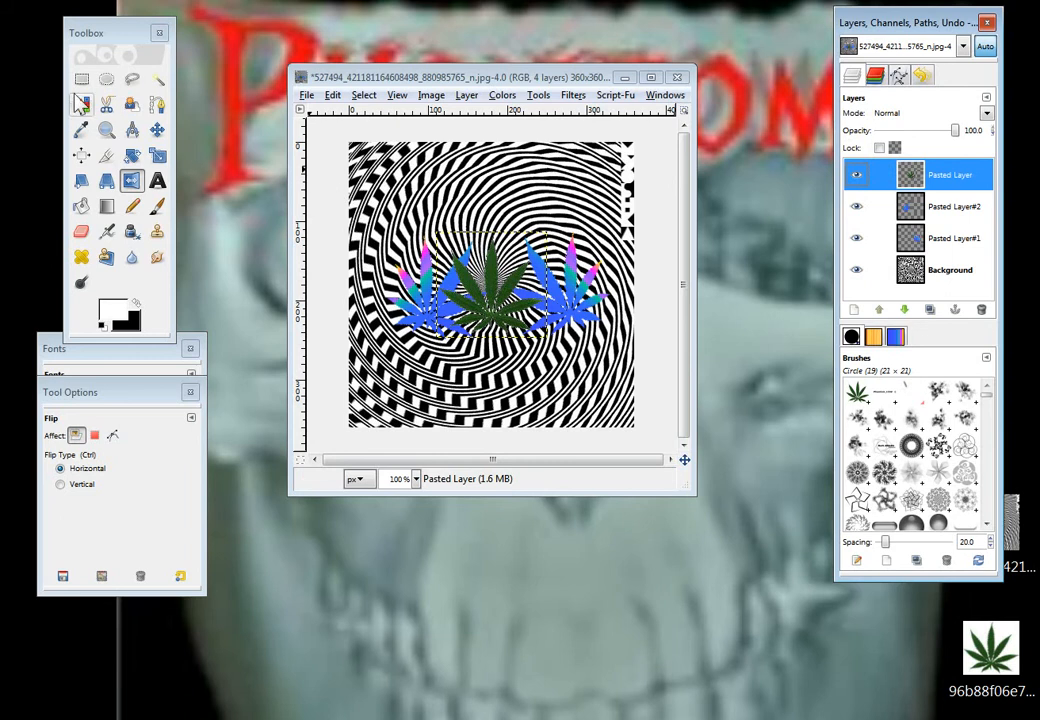
- Select a wide rectangle around the three leaves and merge all visible layers, clipped to the bottom layer
{"action": "left_click", "coordinate": [81, 80]}
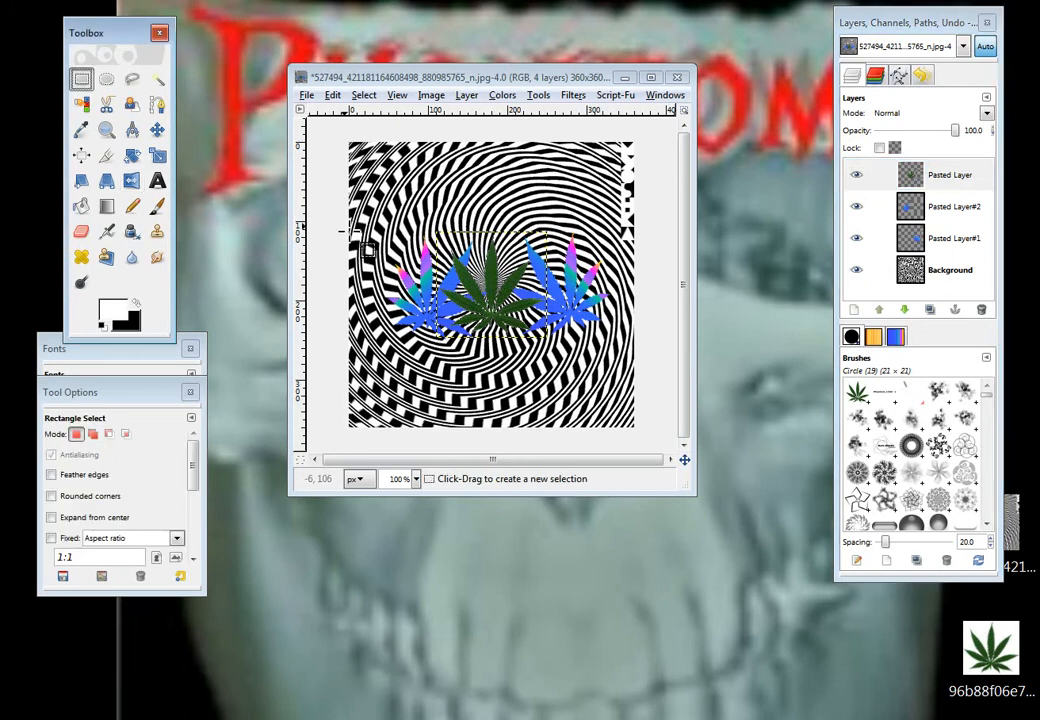
{"action": "left_click_drag", "start_coordinate": [341, 225], "coordinate": [646, 349]}
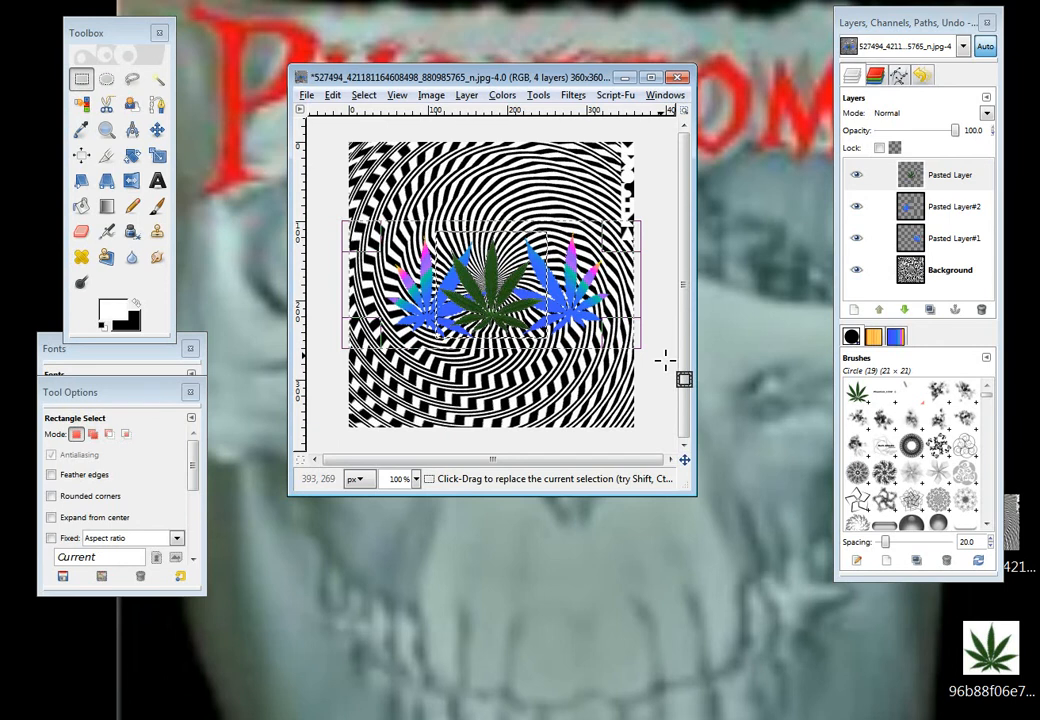
{"action": "left_click", "coordinate": [919, 279]}
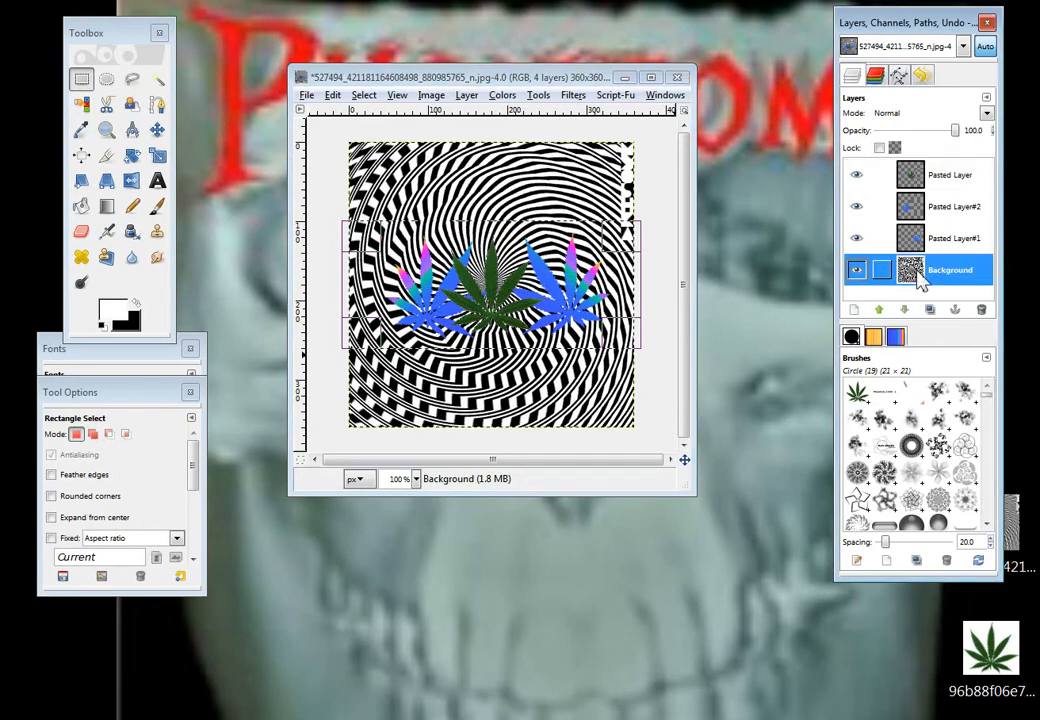
{"action": "key", "text": "ctrl+m"}
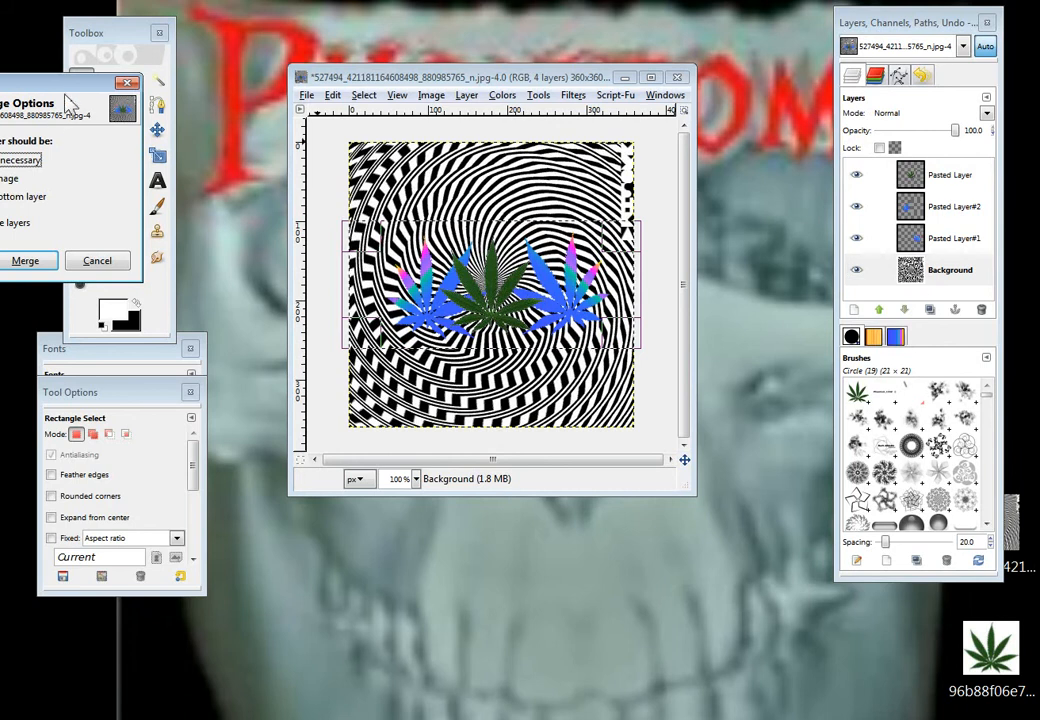
{"action": "left_click_drag", "start_coordinate": [55, 82], "coordinate": [204, 82]}
{"action": "left_click", "coordinate": [150, 200]}
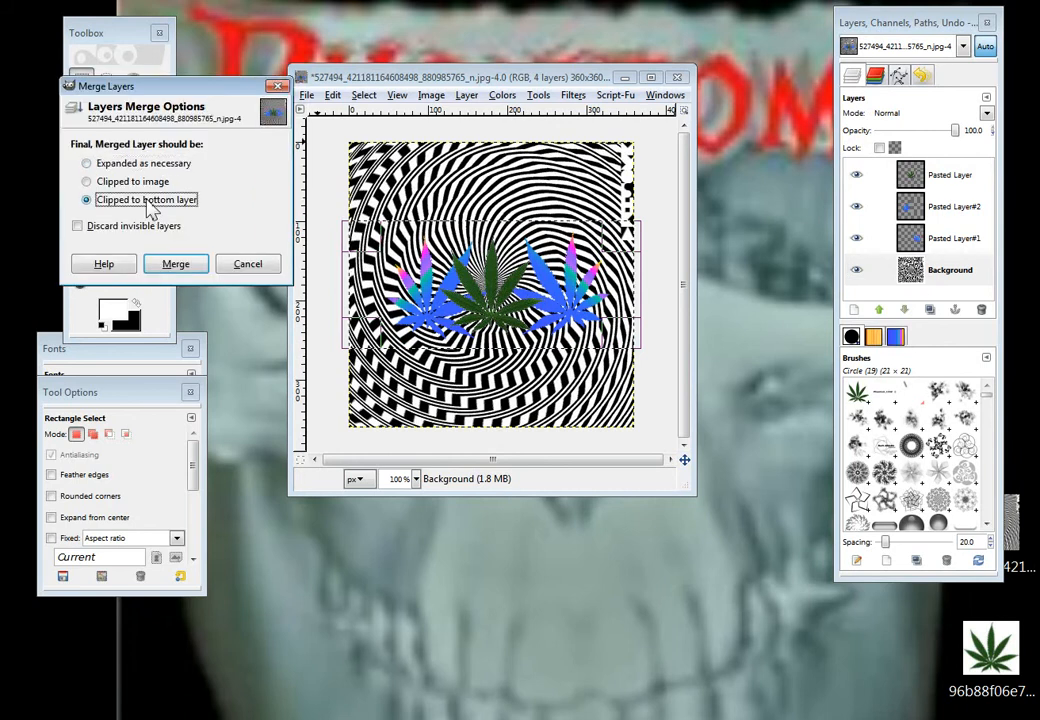
{"action": "left_click", "coordinate": [175, 263]}
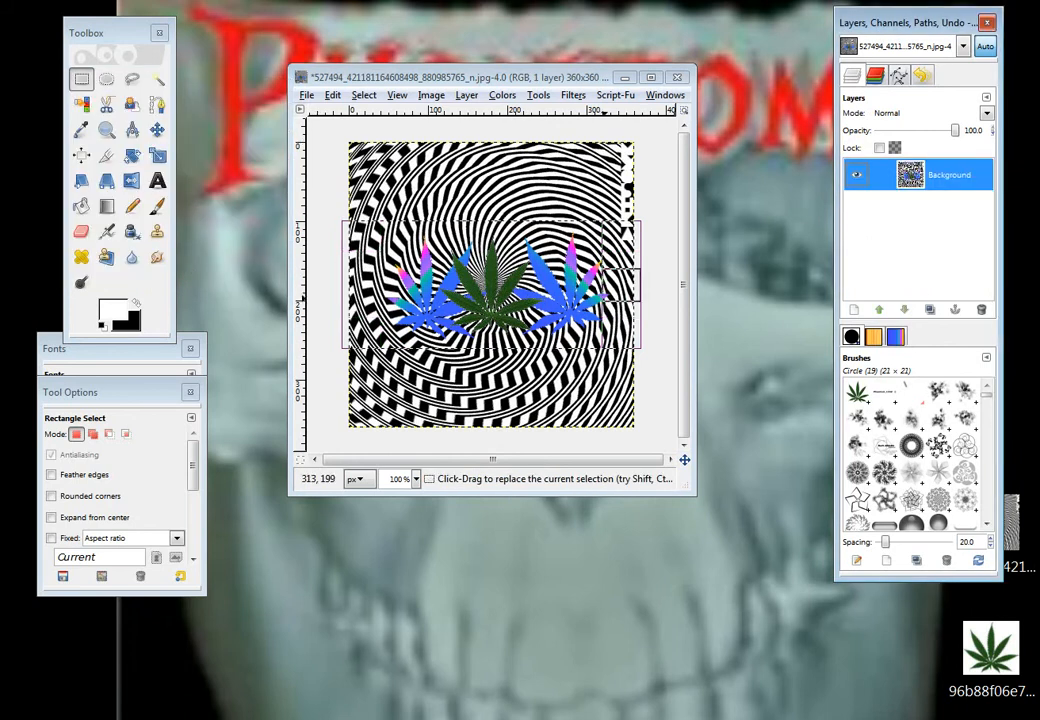
{"action": "left_click", "coordinate": [158, 131]}
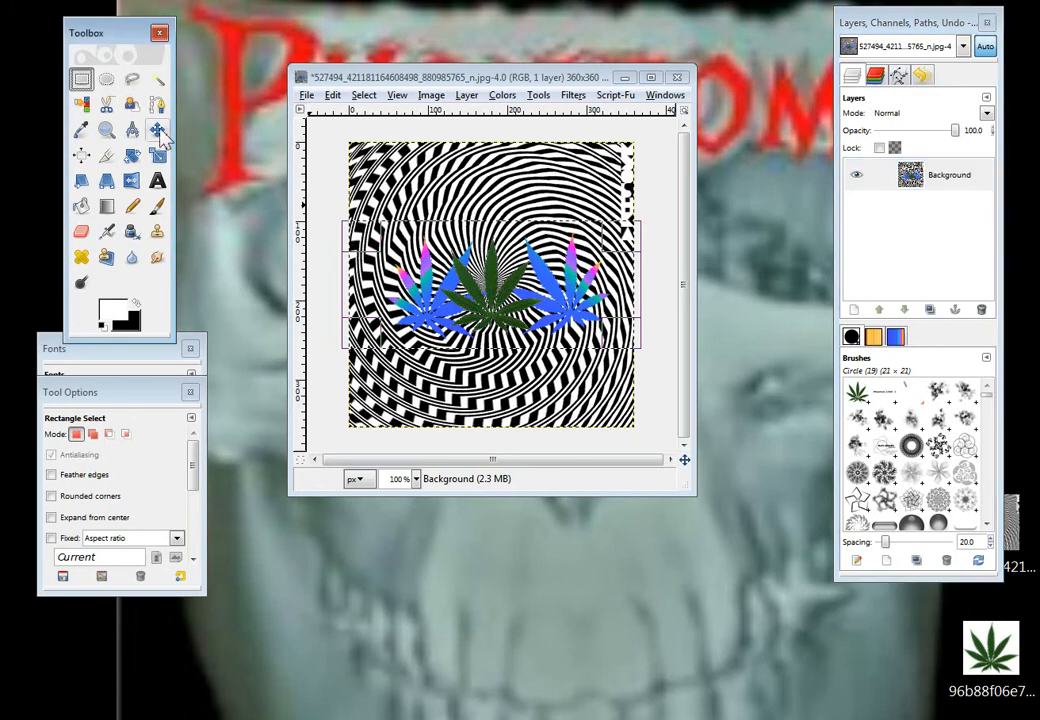
{"action": "left_click_drag", "start_coordinate": [341, 220], "coordinate": [637, 352]}
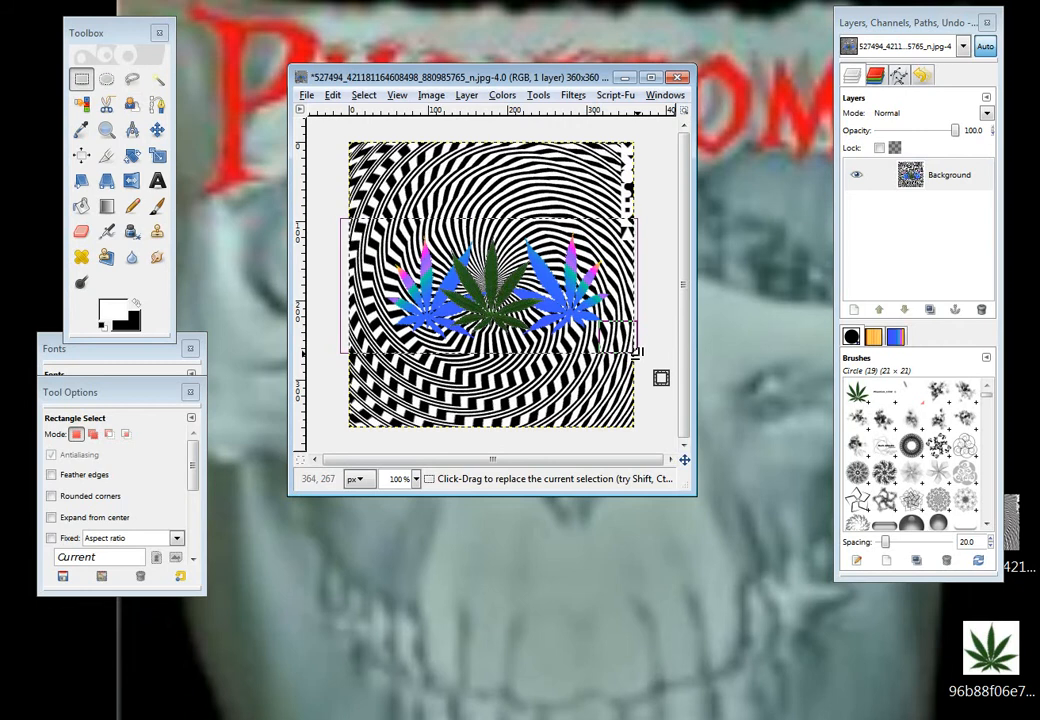
{"action": "key", "text": "ctrl"}
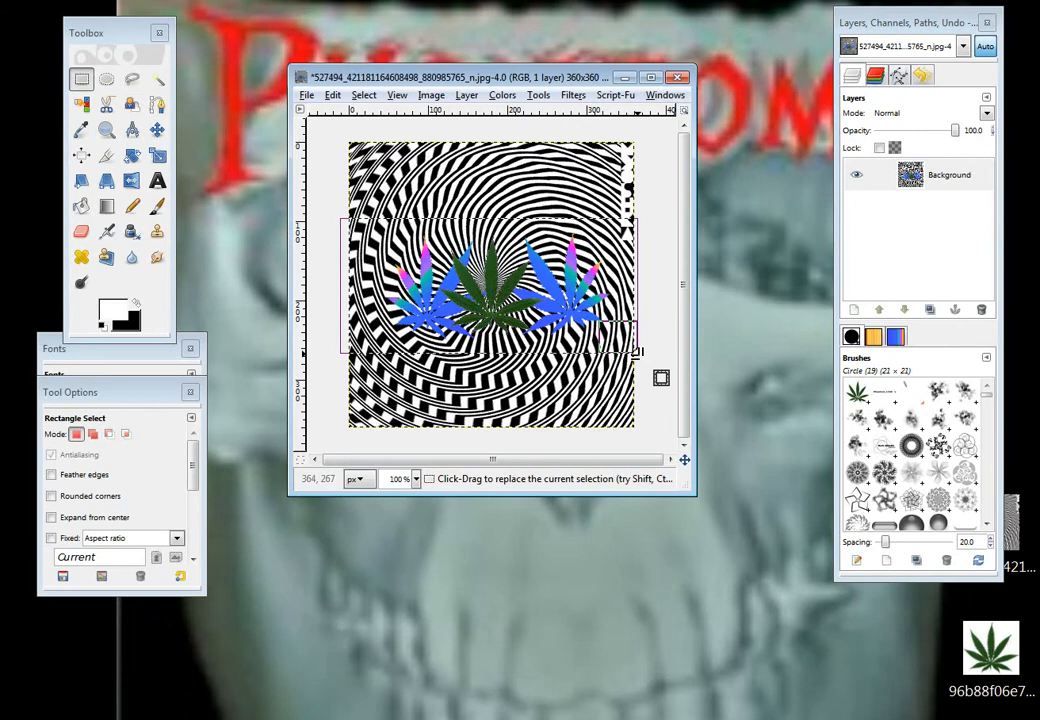
{"action": "key", "text": "ctrl+shift+a"}
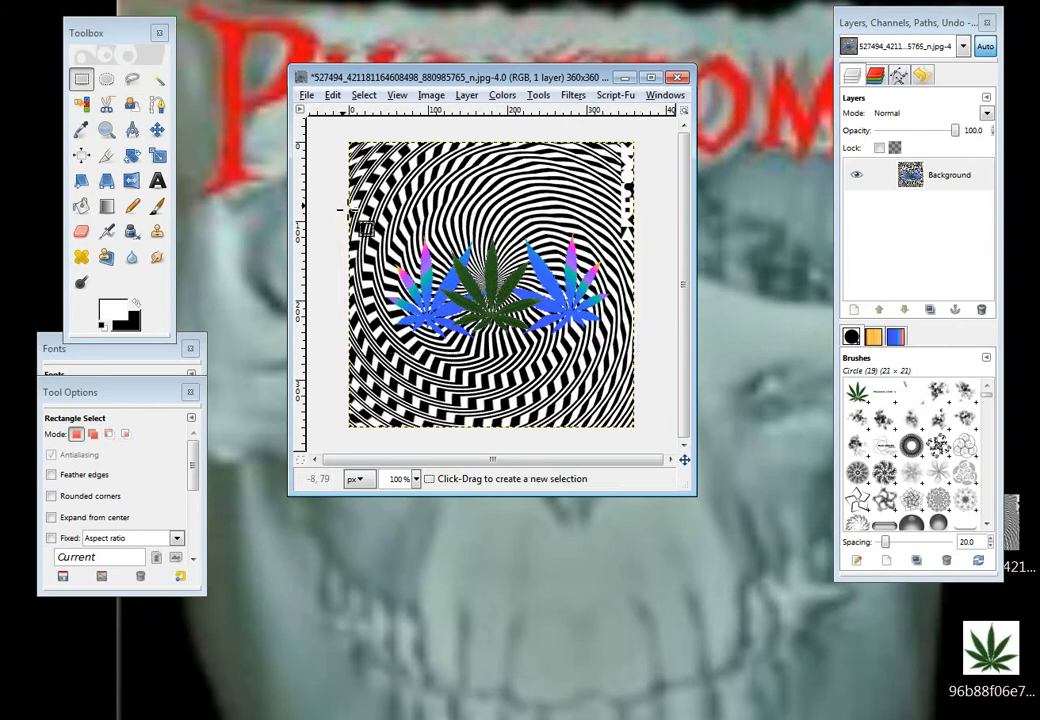
- Delete everything outside a full-width rectangular band around the three leaves and autocrop the image to that band
{"action": "left_click_drag", "start_coordinate": [343, 223], "coordinate": [639, 350]}
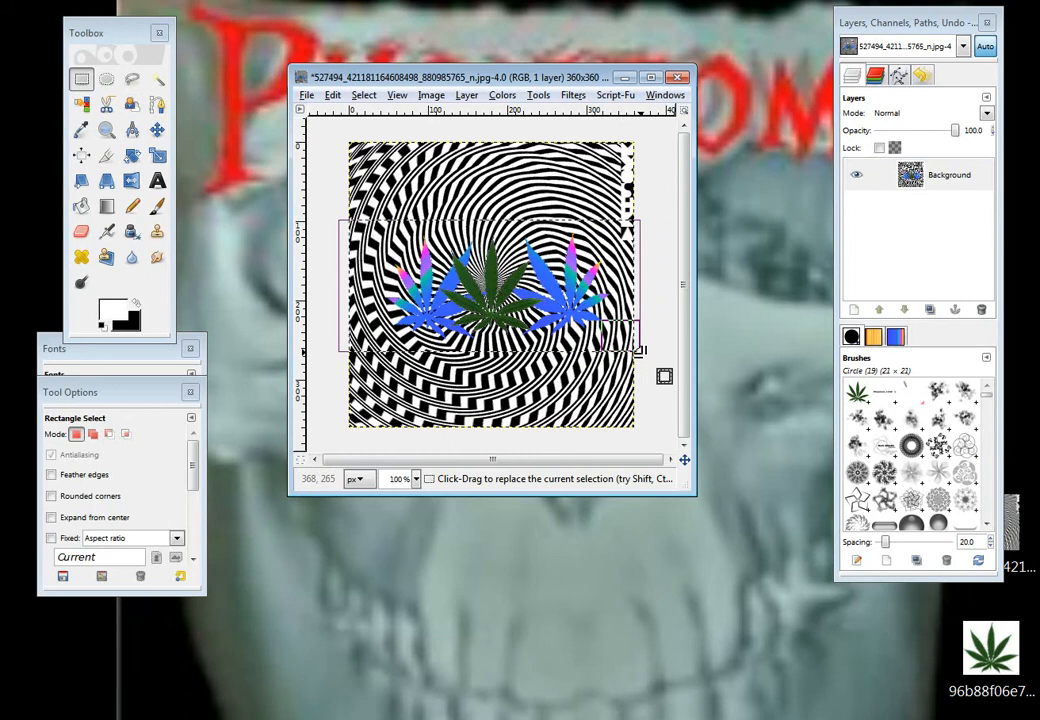
{"action": "key", "text": "ctrl+i"}
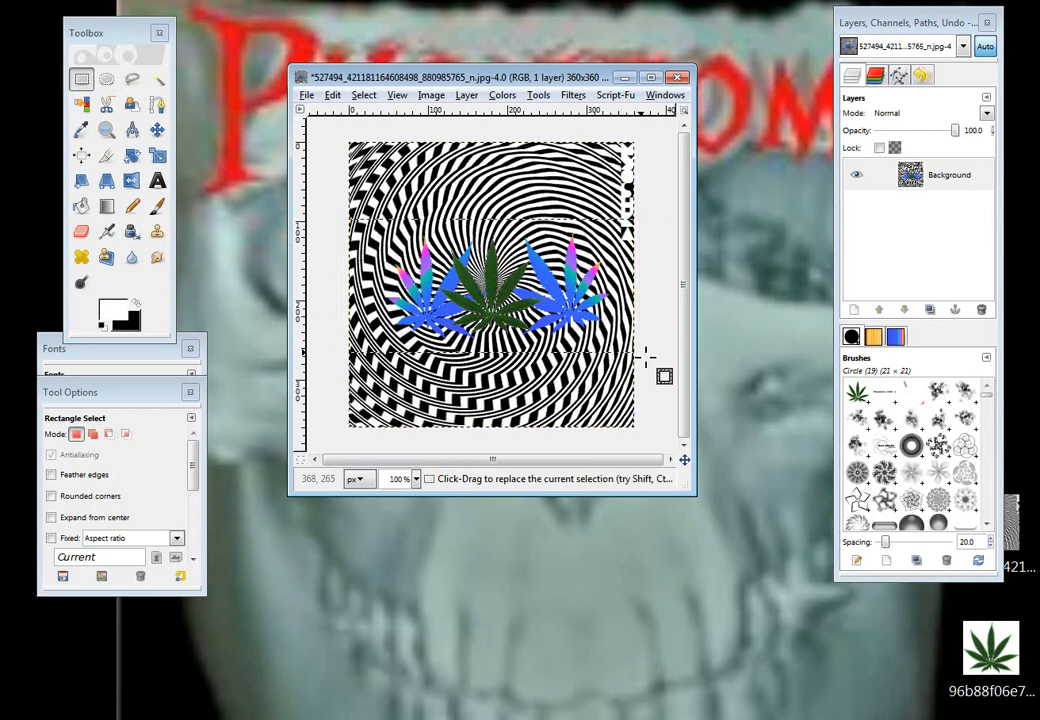
{"action": "key", "text": "Delete"}
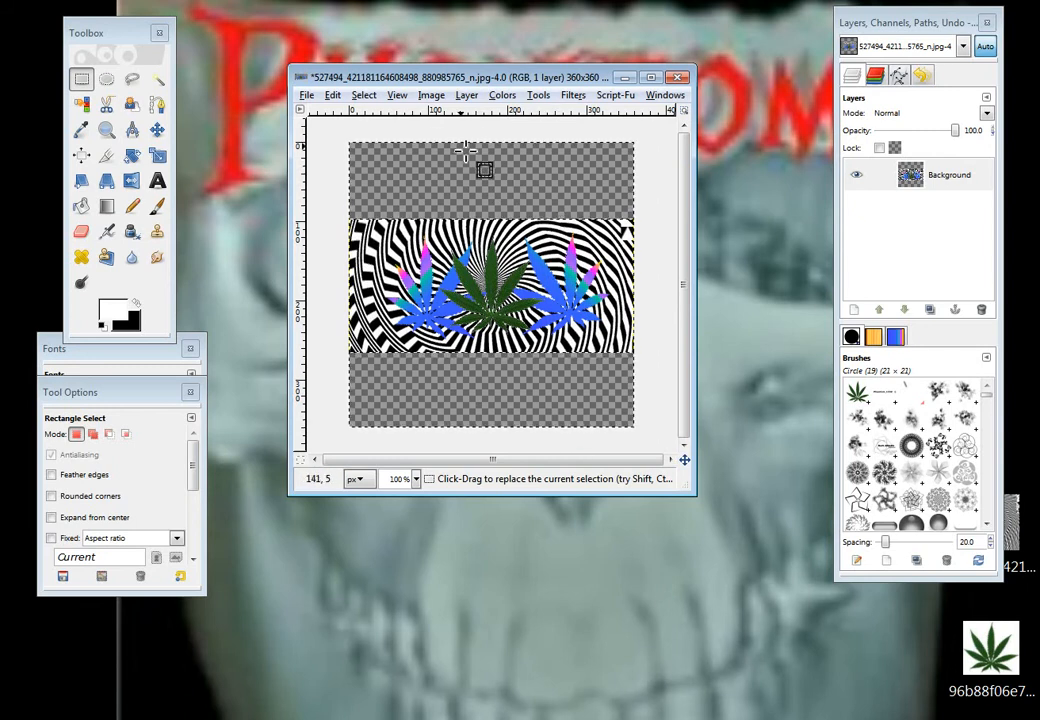
{"action": "left_click", "coordinate": [398, 96]}
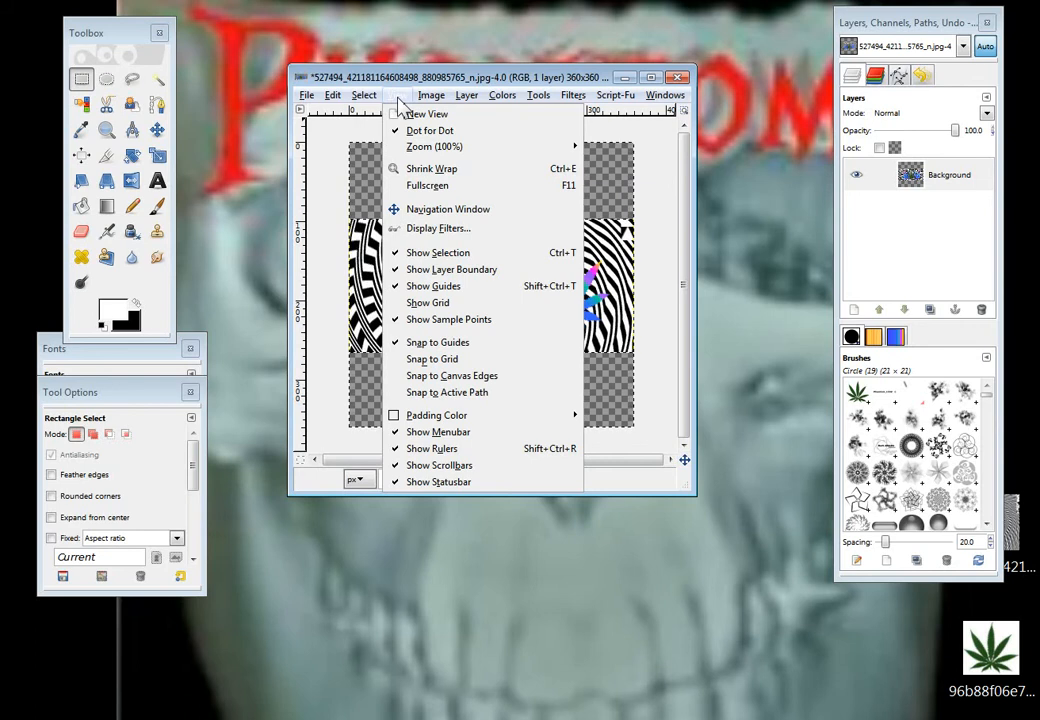
{"action": "mouse_move", "coordinate": [430, 99]}
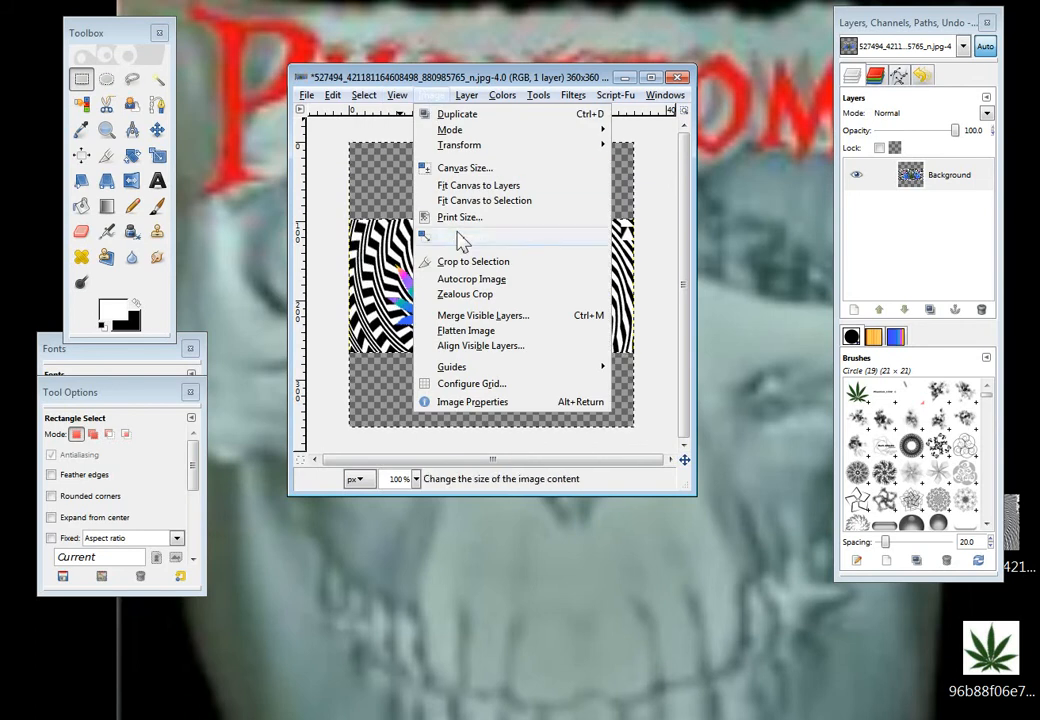
{"action": "left_click", "coordinate": [466, 280]}
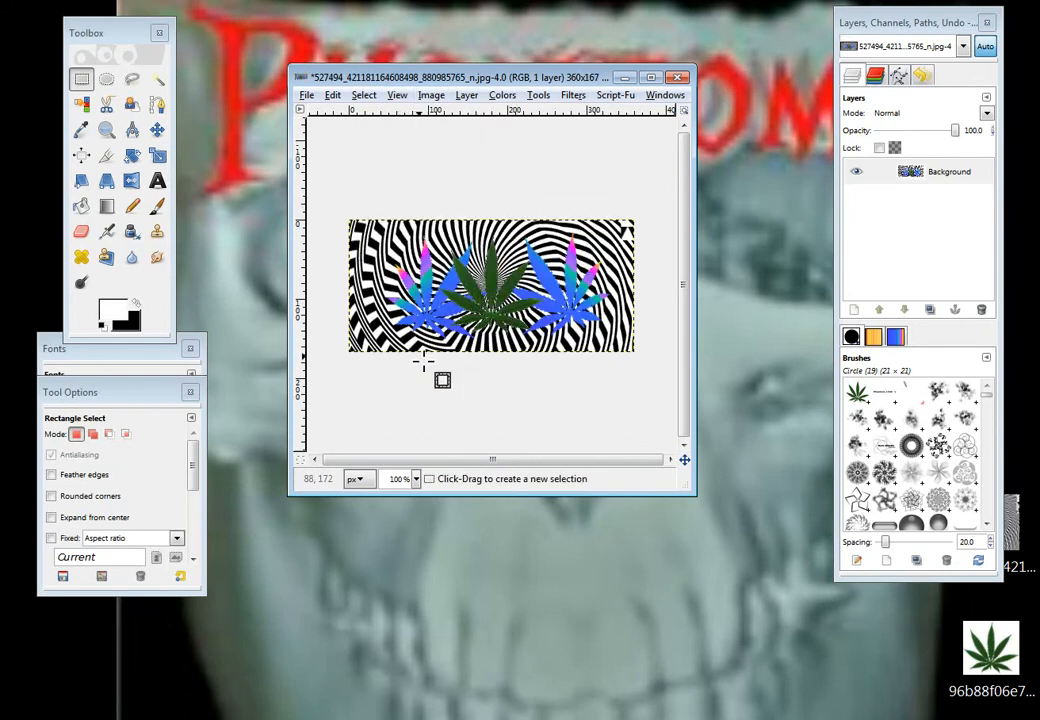
- Add the black text "~420" near the lower-left corner of the cropped image
{"action": "left_click", "coordinate": [157, 182]}
{"action": "left_click", "coordinate": [135, 304]}
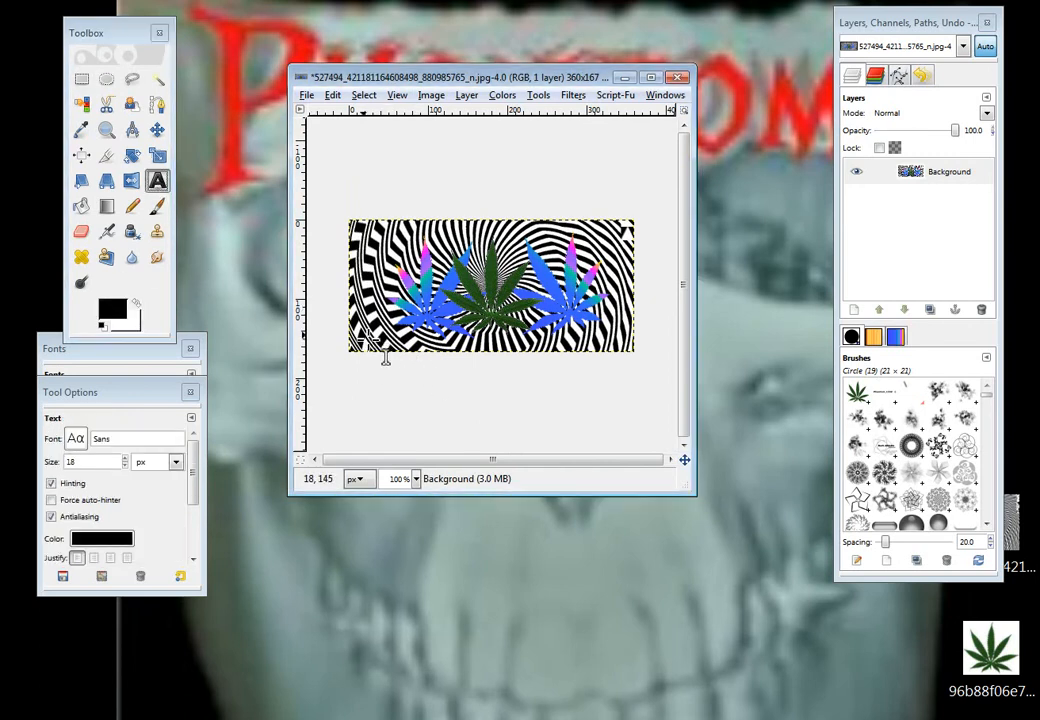
{"action": "left_click", "coordinate": [475, 385]}
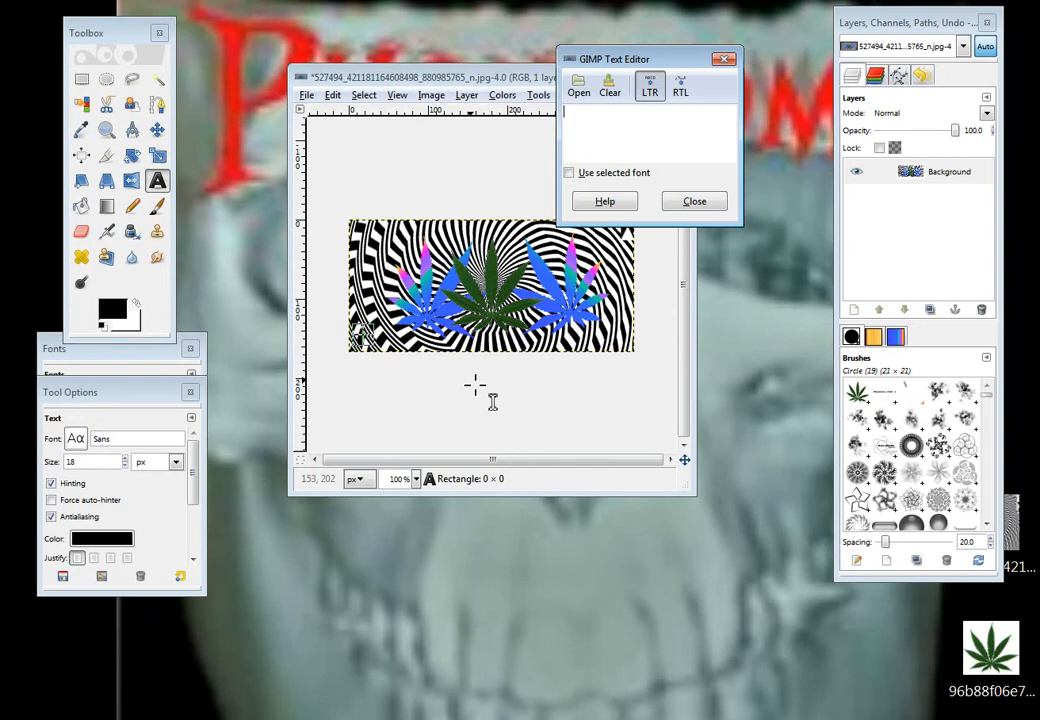
{"action": "type", "text": "~420"}
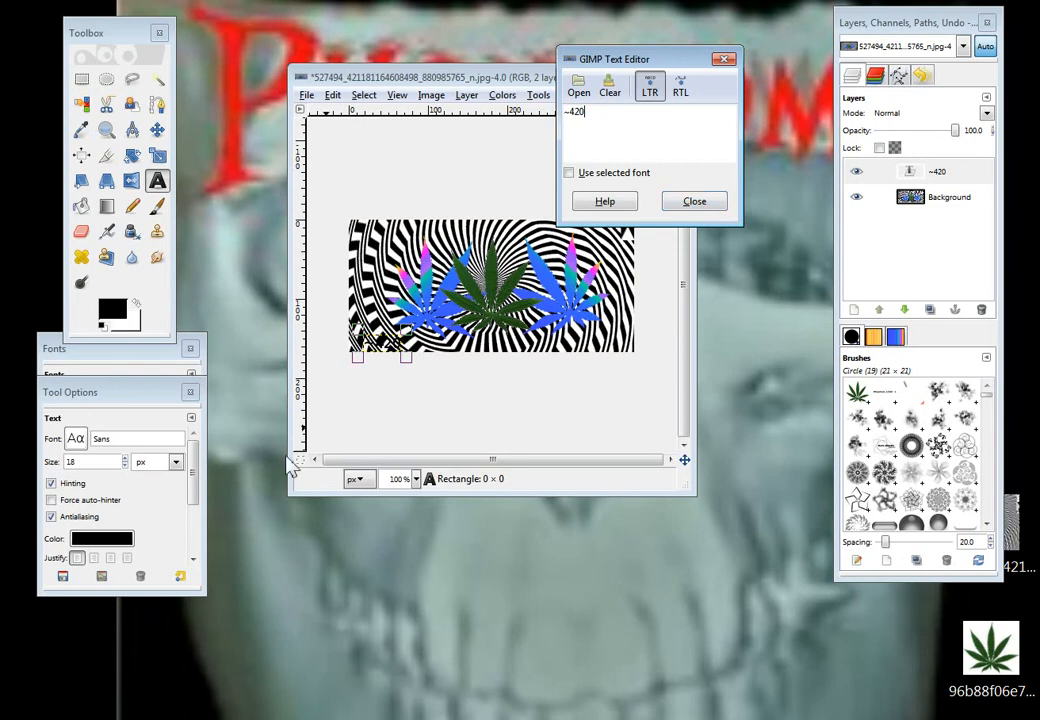
- Format the ~420 text as 22 px Sans Bold and nudge it slightly upward in the image's corner
{"action": "left_click", "coordinate": [123, 458]}
{"action": "left_click", "coordinate": [123, 458]}
{"action": "left_click", "coordinate": [124, 458]}
{"action": "left_click", "coordinate": [124, 458]}
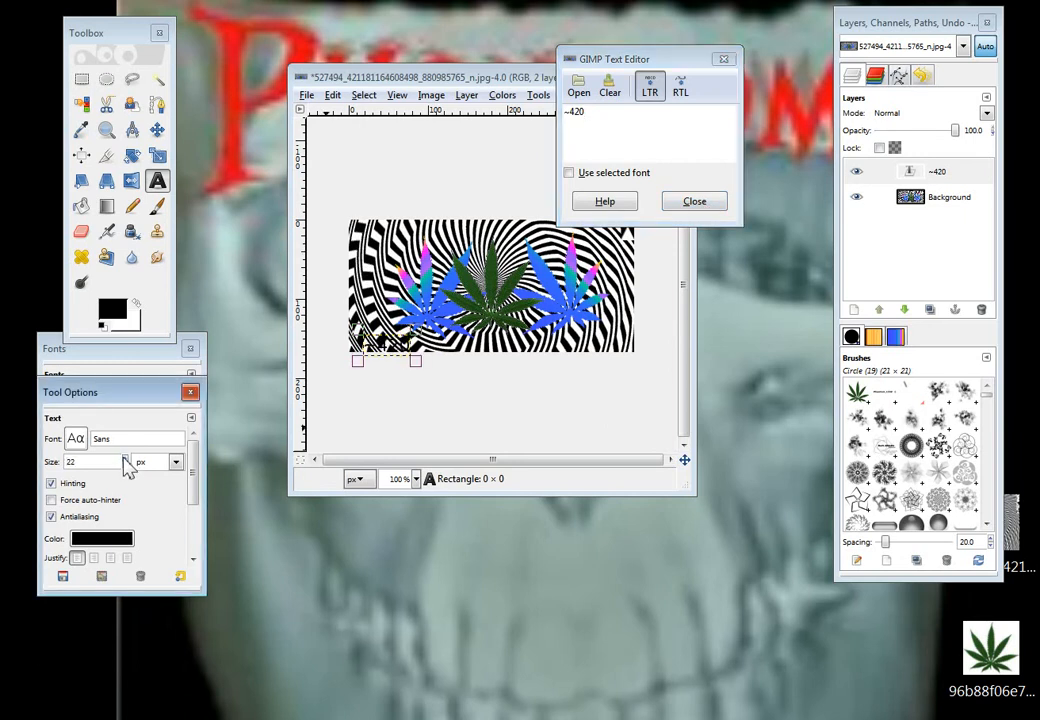
{"action": "left_click", "coordinate": [159, 372]}
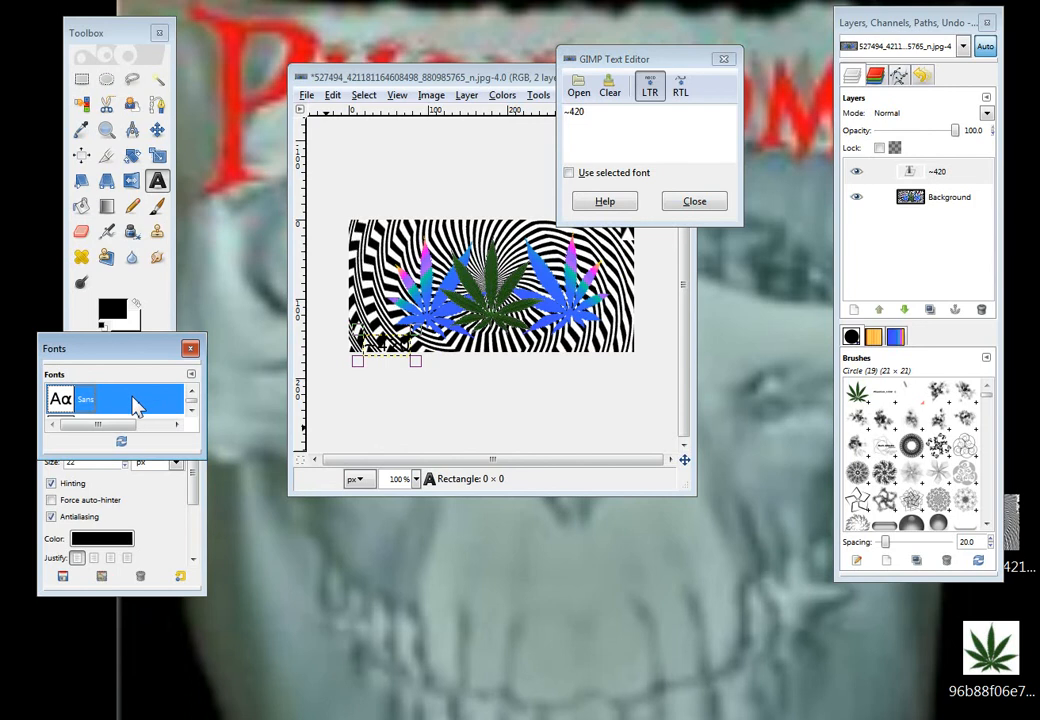
{"action": "key", "text": "Up"}
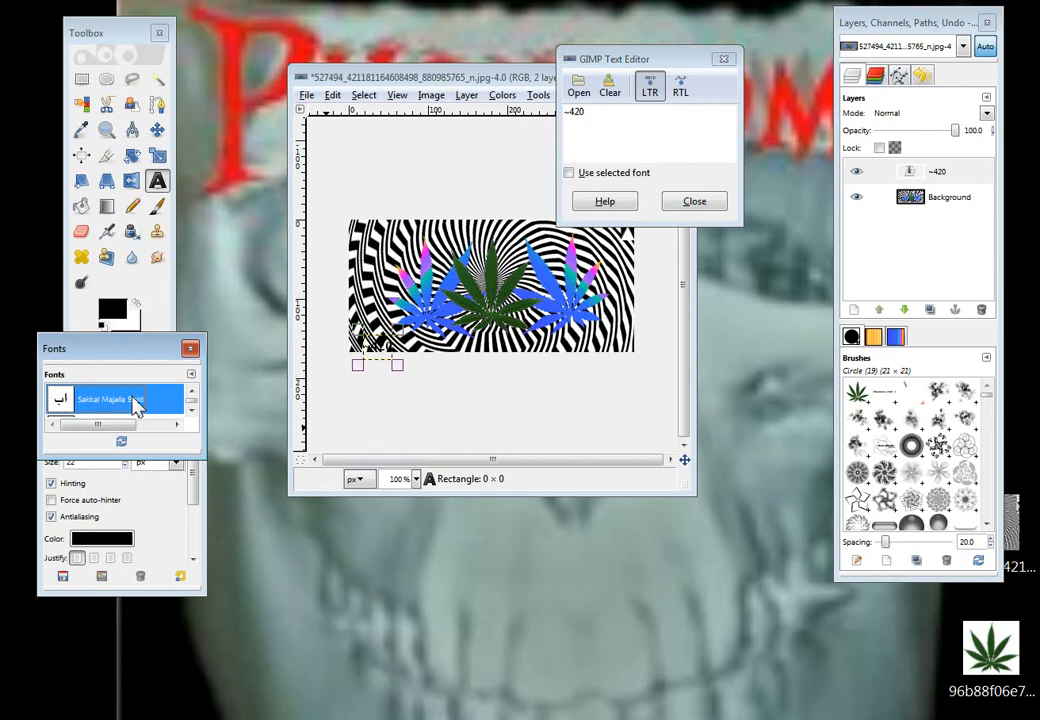
{"action": "key", "text": "Down"}
{"action": "key", "text": "Down"}
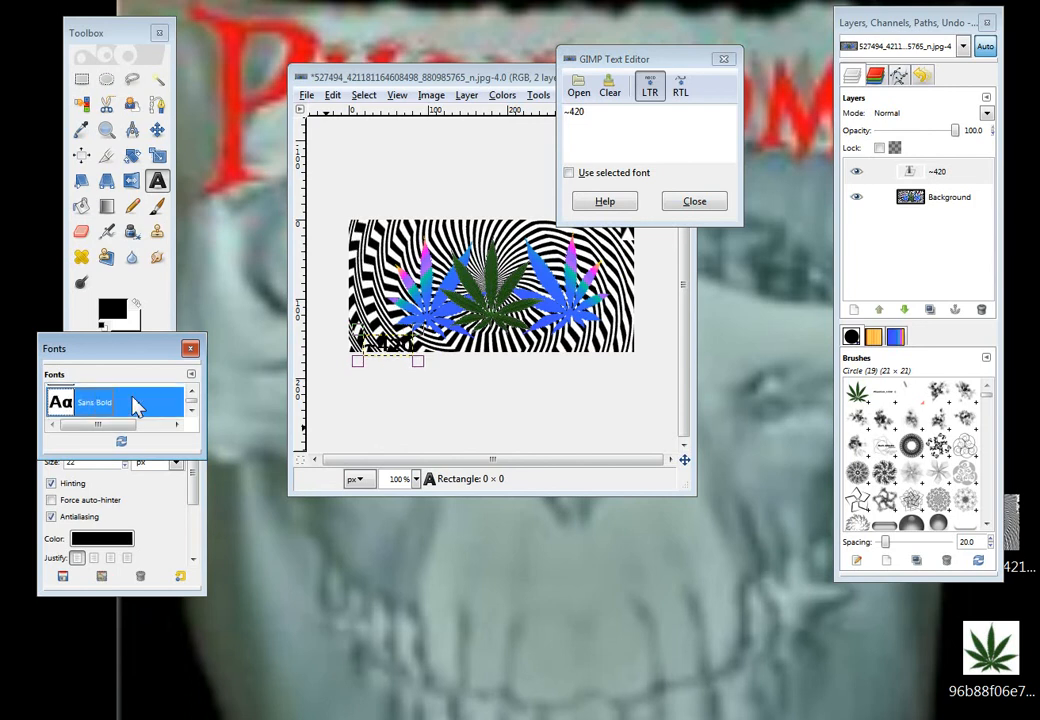
{"action": "left_click_drag", "start_coordinate": [388, 350], "coordinate": [390, 346]}
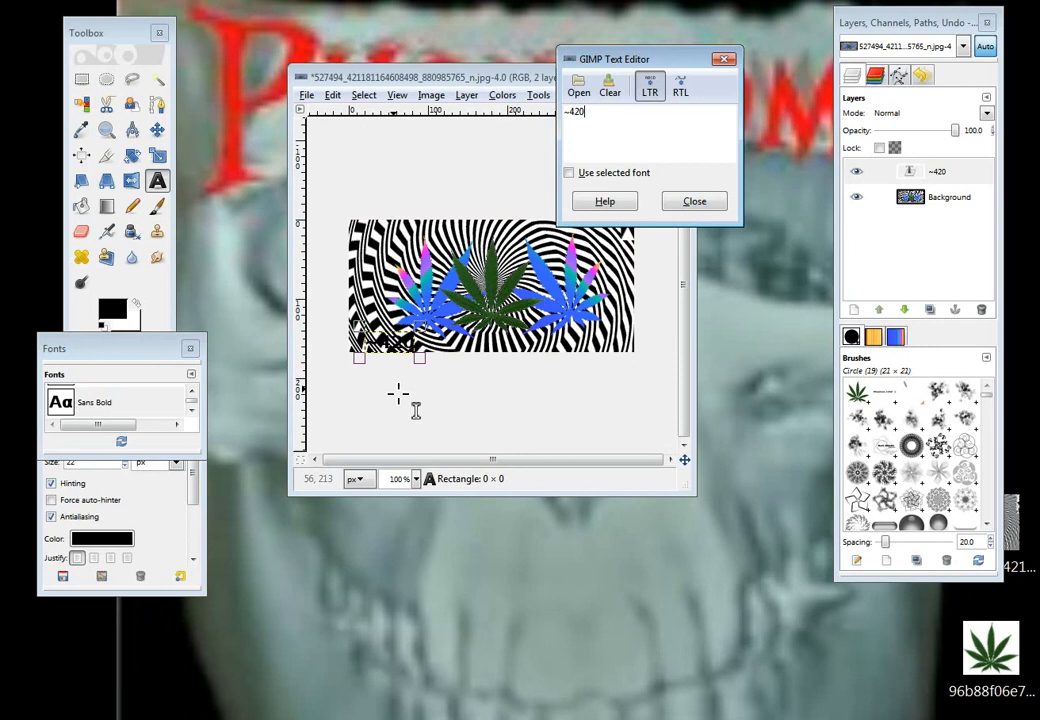
{"action": "left_click", "coordinate": [712, 202]}
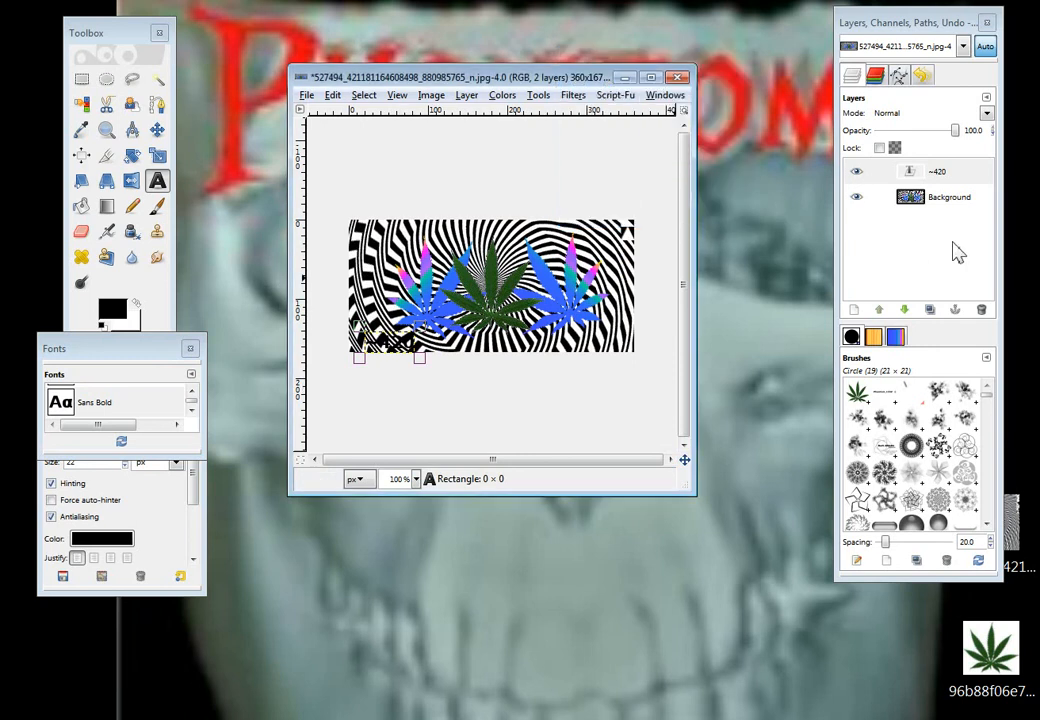
- Copy the ~420 text layer and paste it as a floating selection
{"action": "left_click", "coordinate": [945, 174]}
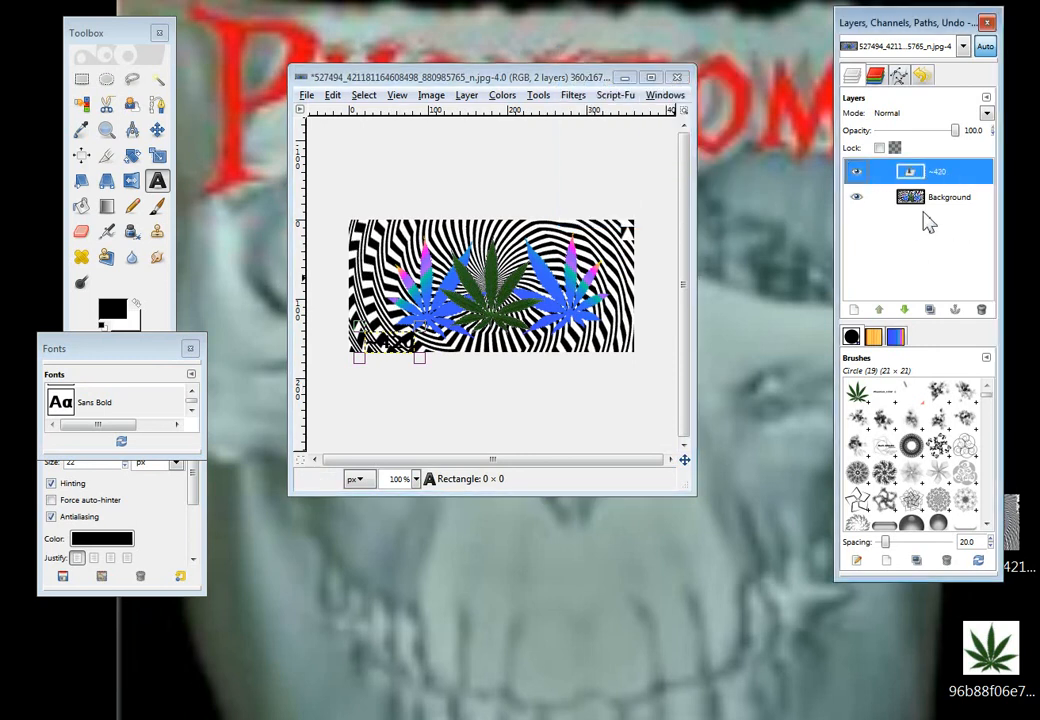
{"action": "key", "text": "ctrl+c"}
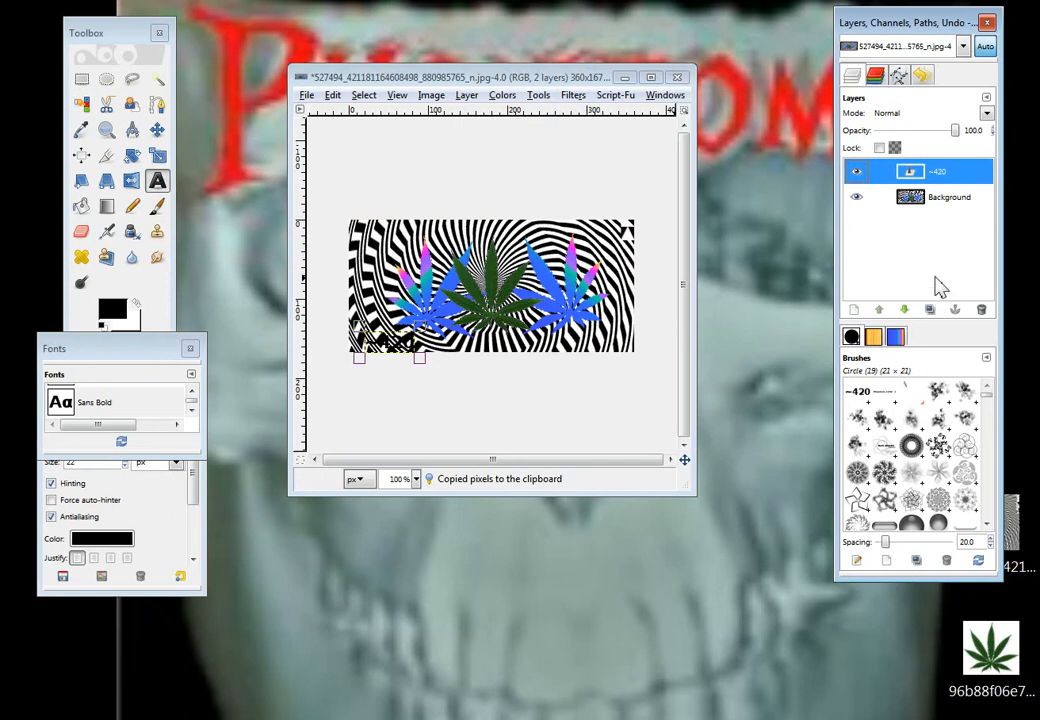
{"action": "key", "text": "ctrl+v"}
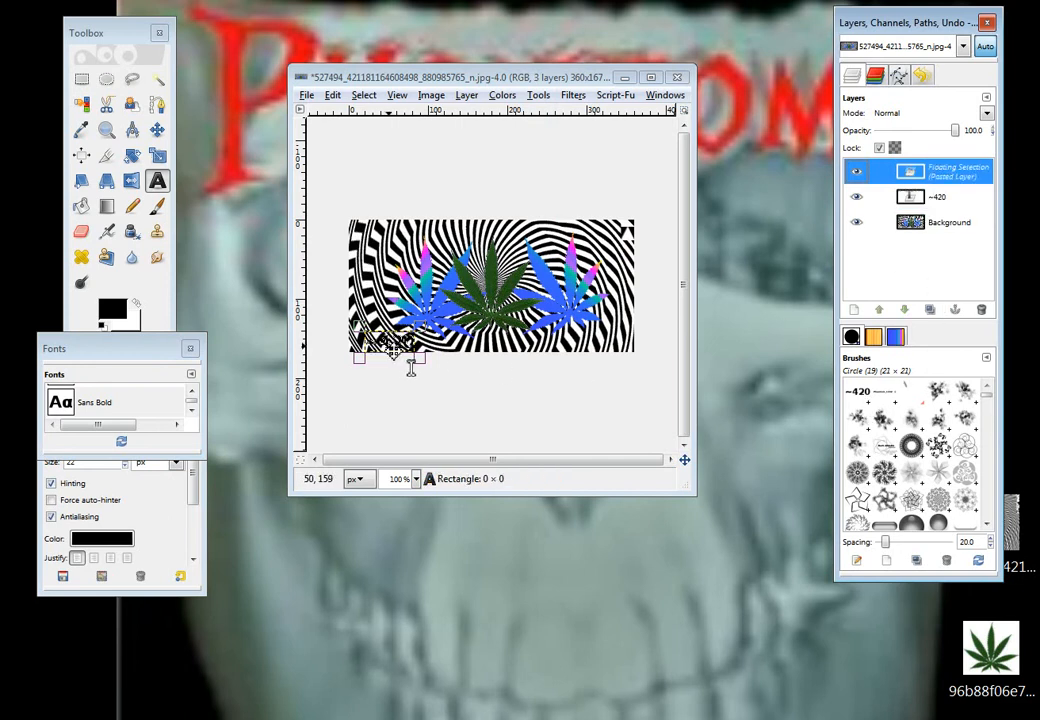
- Paint the pasted ~420 text white with the Paintbrush and turn the floating selection into a new layer
{"action": "left_click", "coordinate": [156, 205]}
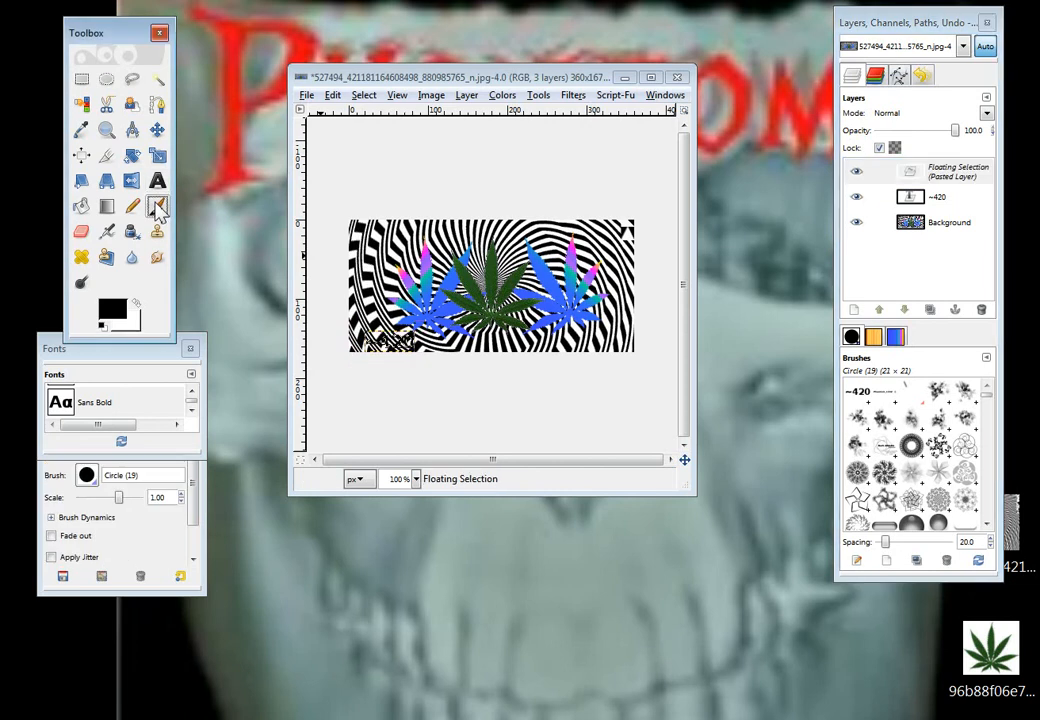
{"action": "left_click", "coordinate": [136, 303]}
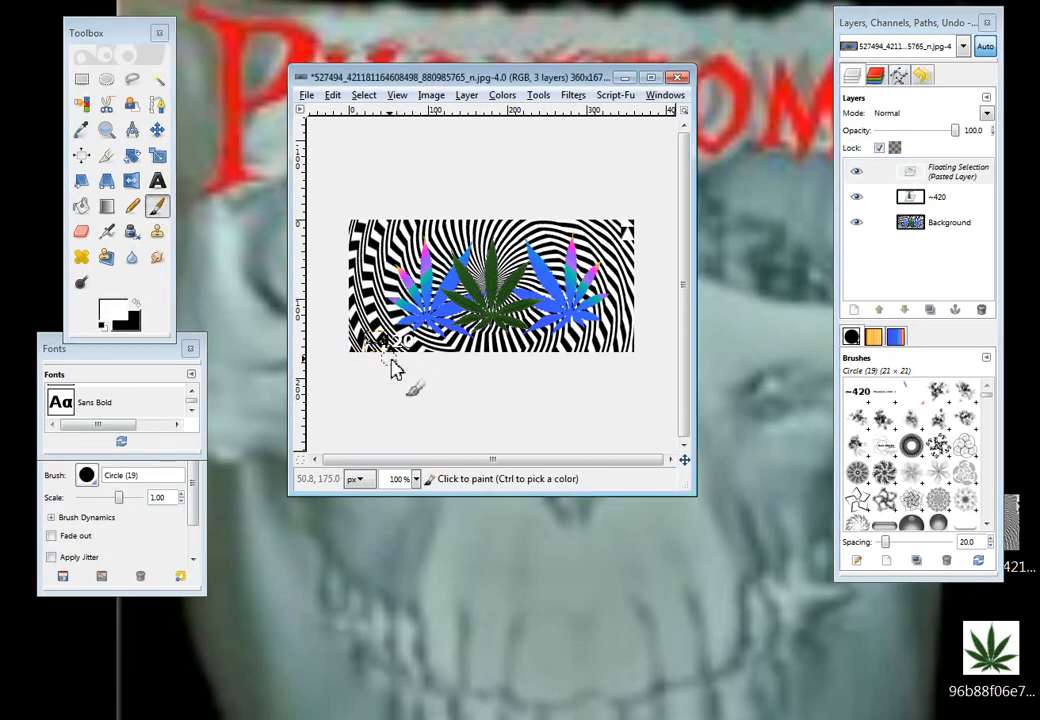
{"action": "mouse_move", "coordinate": [396, 337]}
{"action": "left_mouse_down"}
{"action": "mouse_move", "coordinate": [359, 343]}
{"action": "mouse_move", "coordinate": [428, 348]}
{"action": "left_mouse_up"}
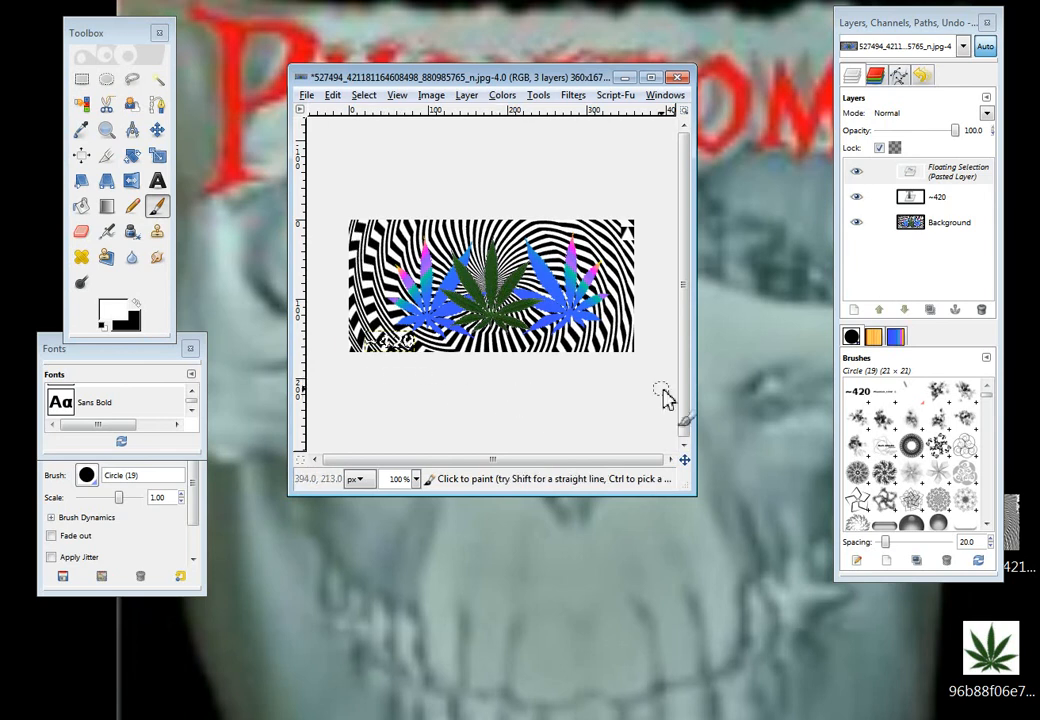
{"action": "left_click", "coordinate": [910, 175]}
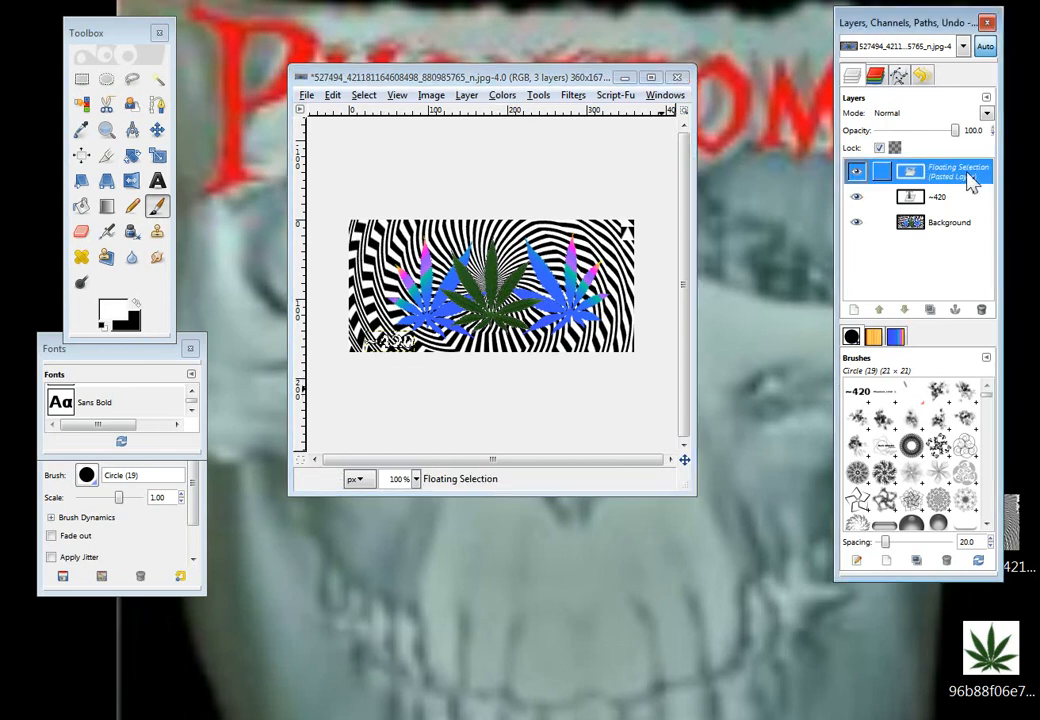
{"action": "left_click", "coordinate": [855, 311]}
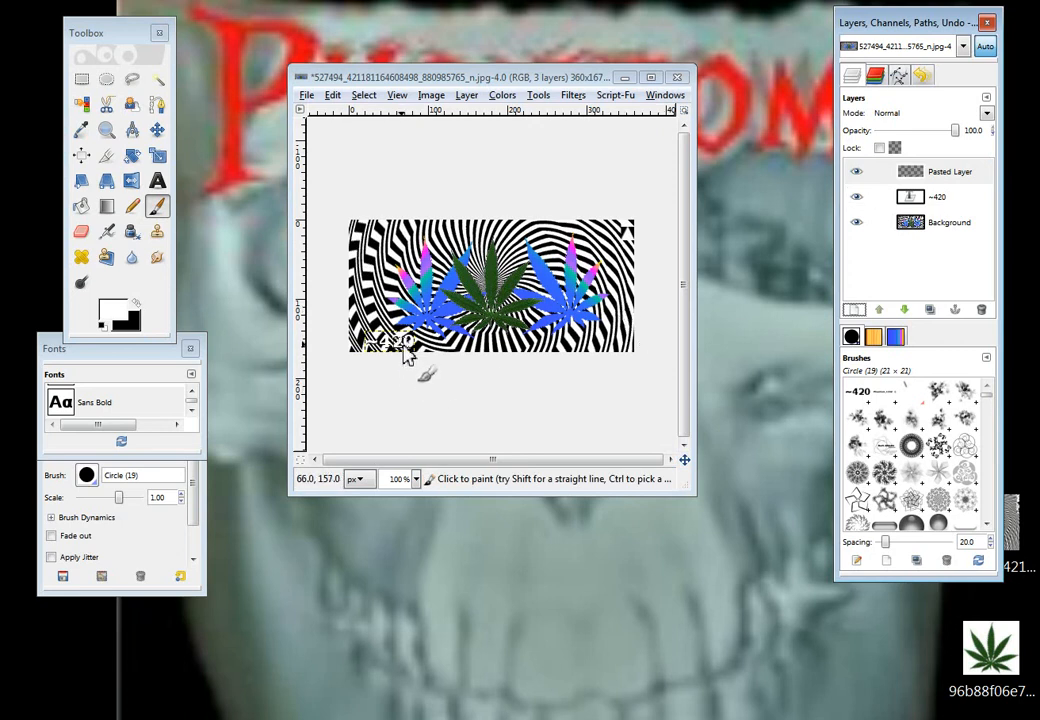
- Raise the black ~420 text layer above the white copy and offset it slightly so the white shows as an outline
{"action": "left_click", "coordinate": [157, 130]}
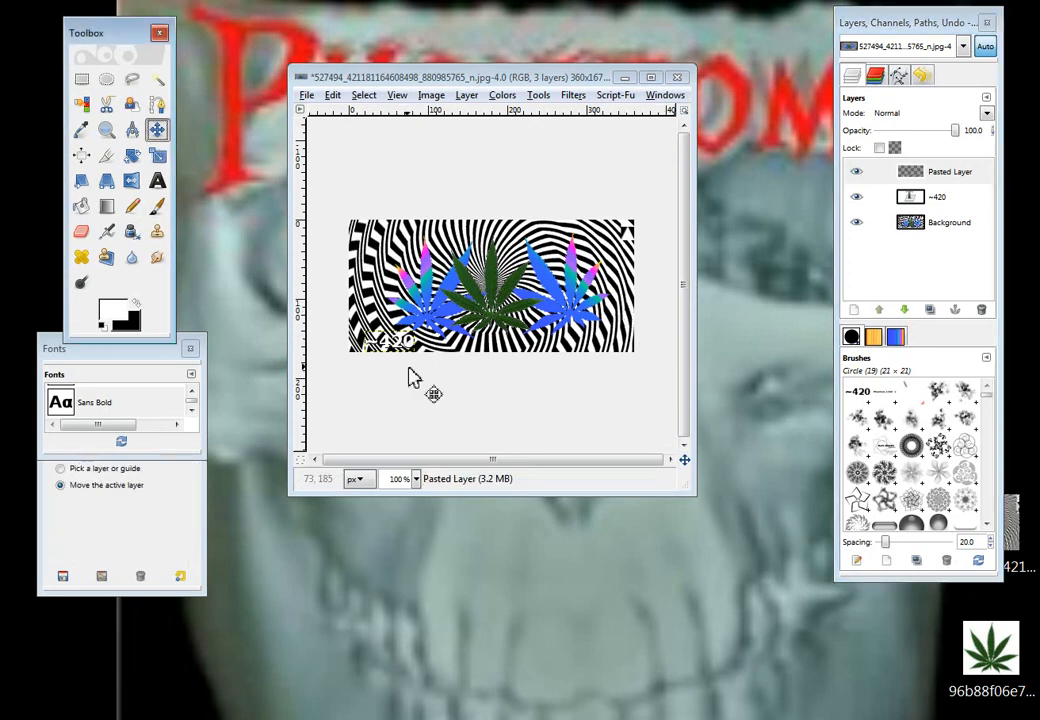
{"action": "left_click", "coordinate": [935, 197]}
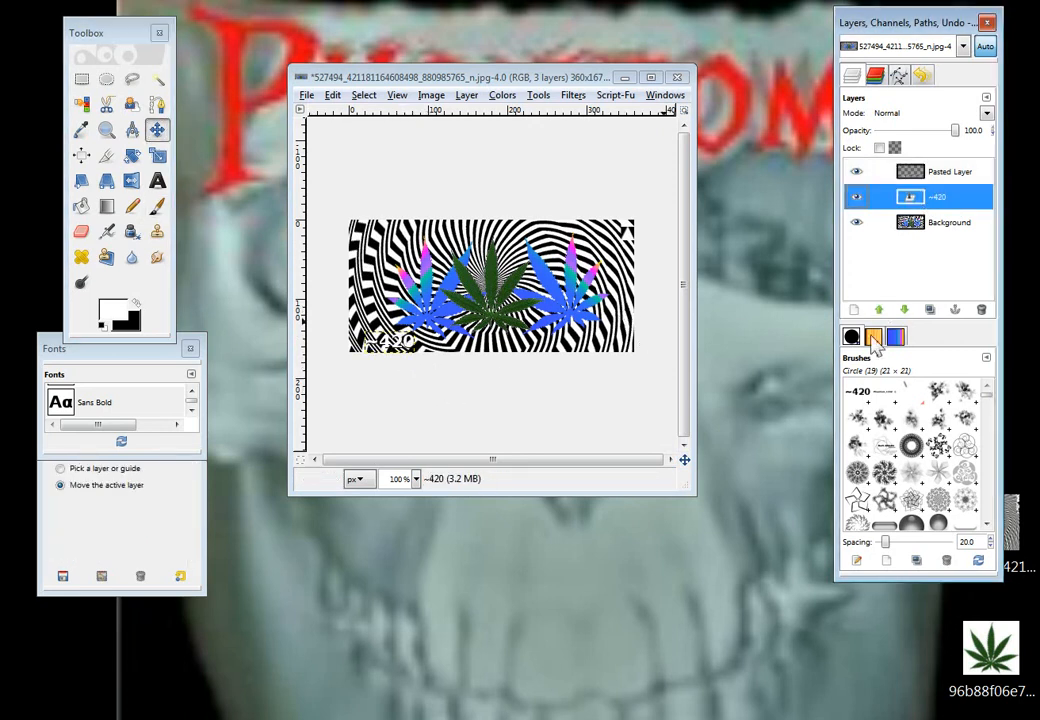
{"action": "left_click", "coordinate": [880, 310]}
{"action": "left_click_drag", "start_coordinate": [403, 344], "coordinate": [405, 344]}
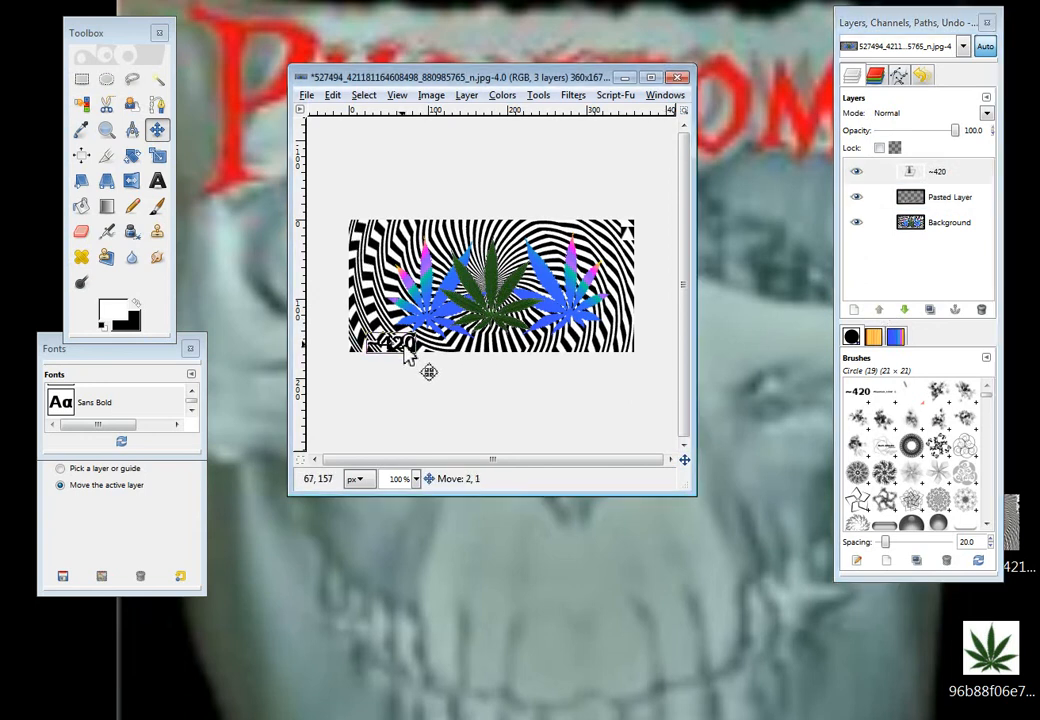
{"action": "left_click_drag", "start_coordinate": [405, 345], "coordinate": [406, 346]}
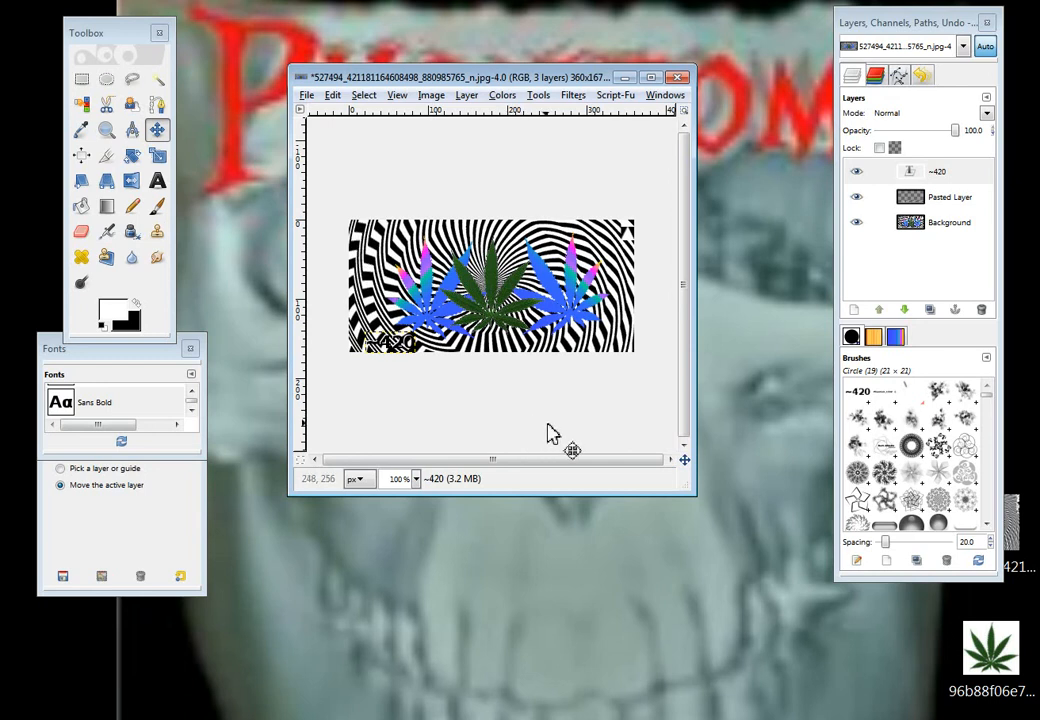
- Save the banner image under the new name 2.png in the Desktop folder
{"action": "left_click", "coordinate": [308, 96]}
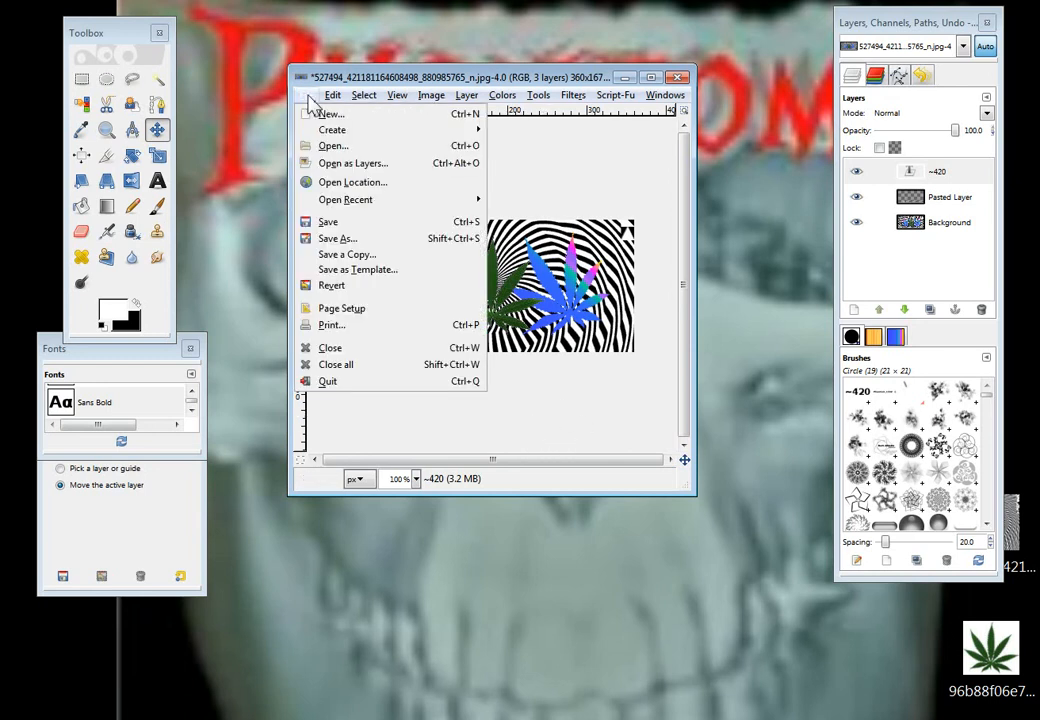
{"action": "left_click", "coordinate": [360, 242]}
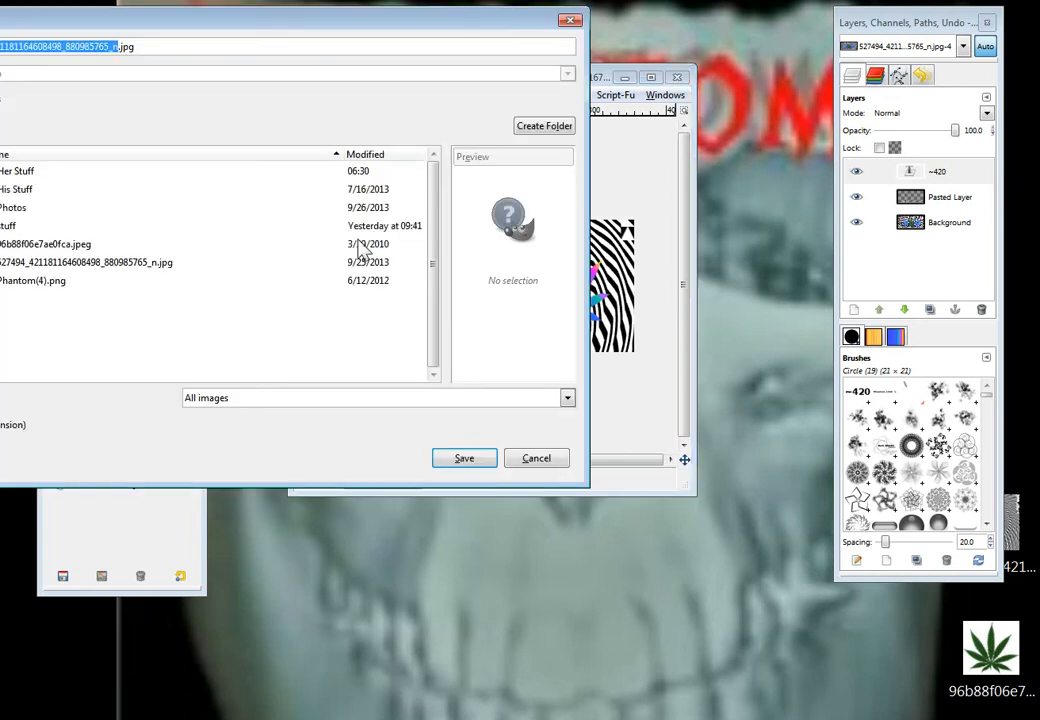
{"action": "left_click_drag", "start_coordinate": [281, 32], "coordinate": [592, 84]}
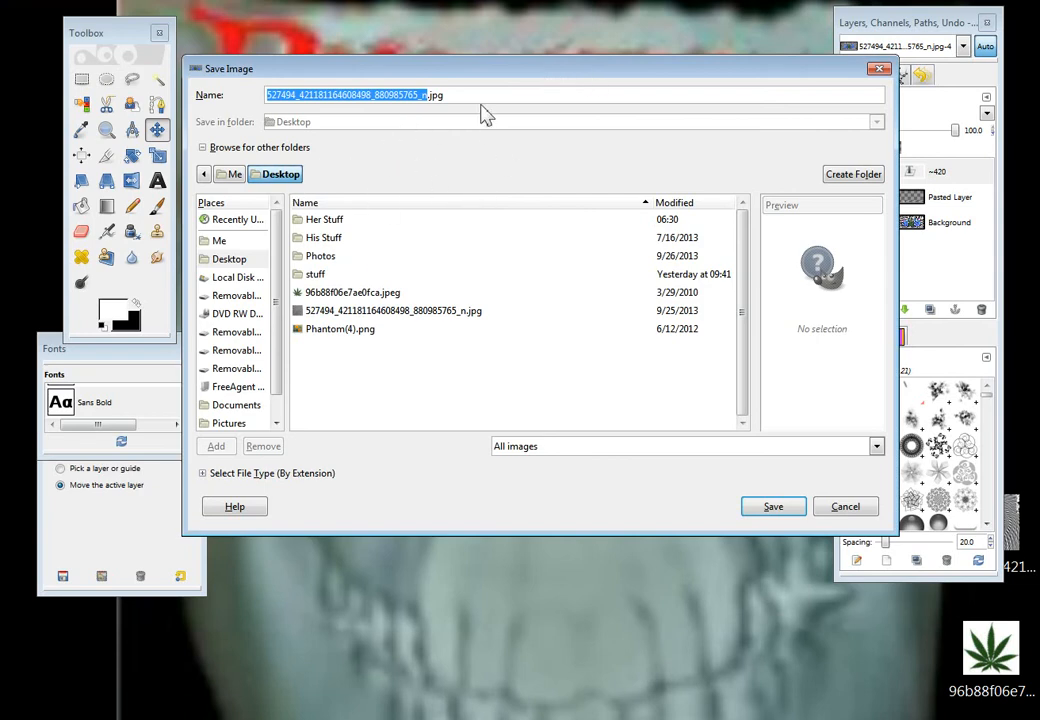
{"action": "left_click_drag", "start_coordinate": [250, 96], "coordinate": [553, 160]}
{"action": "type", "text": "2.png"}
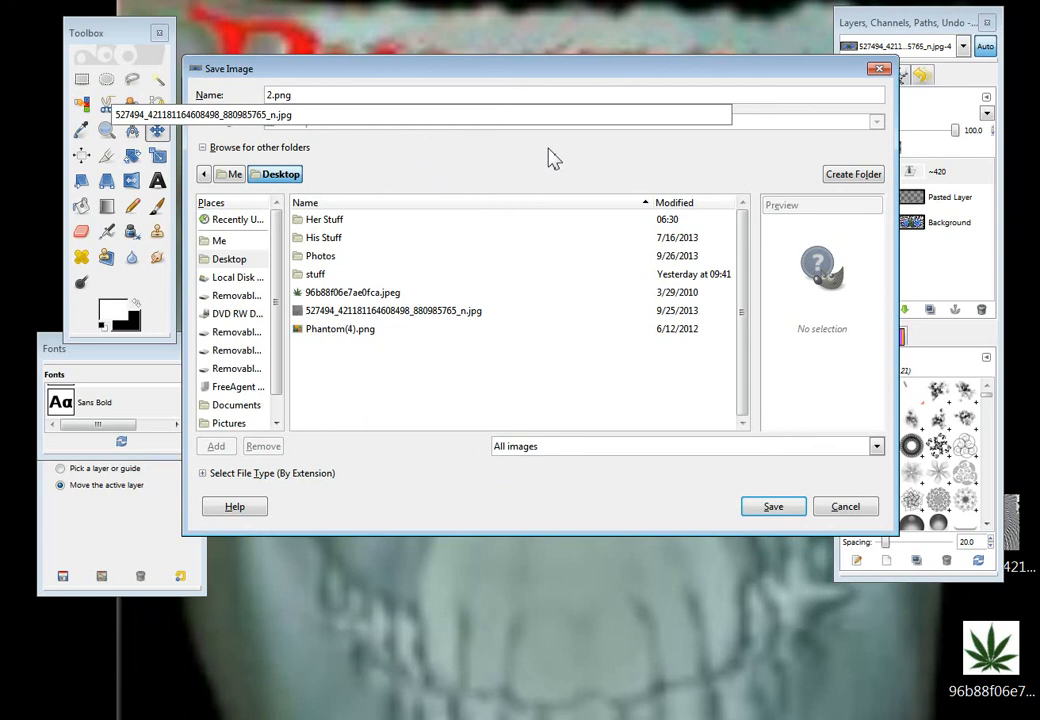
{"action": "key", "text": "Return"}
{"action": "key", "text": "Return"}
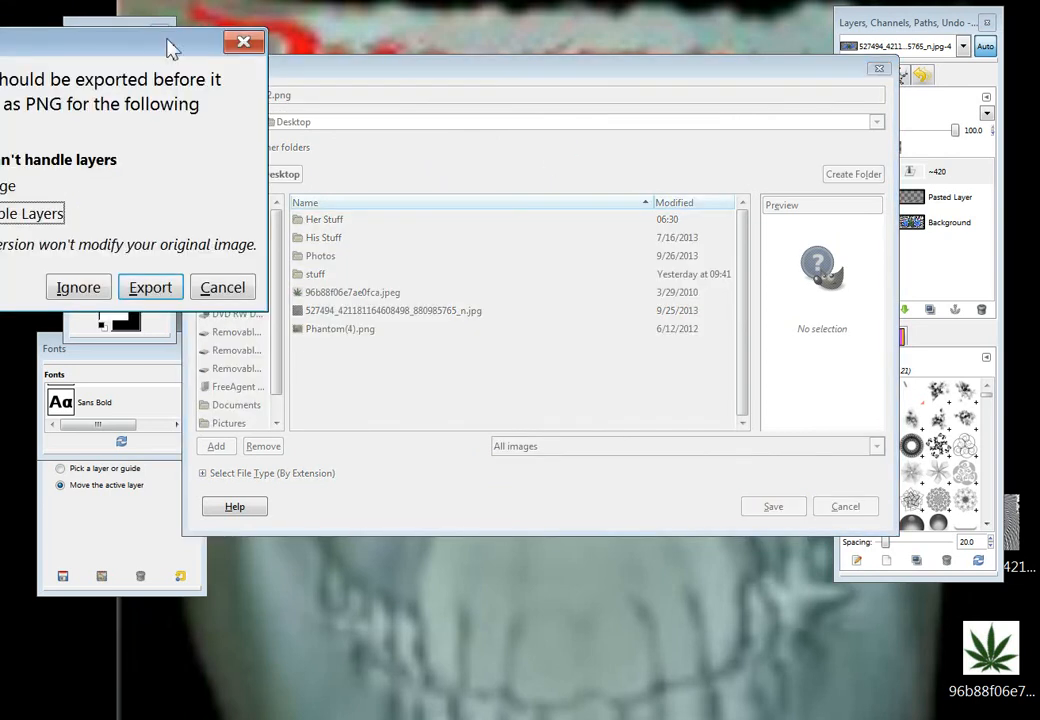
- Complete the PNG export with visible layers merged and compression level 9, and close the saved image
{"action": "left_click_drag", "start_coordinate": [158, 51], "coordinate": [390, 70]}
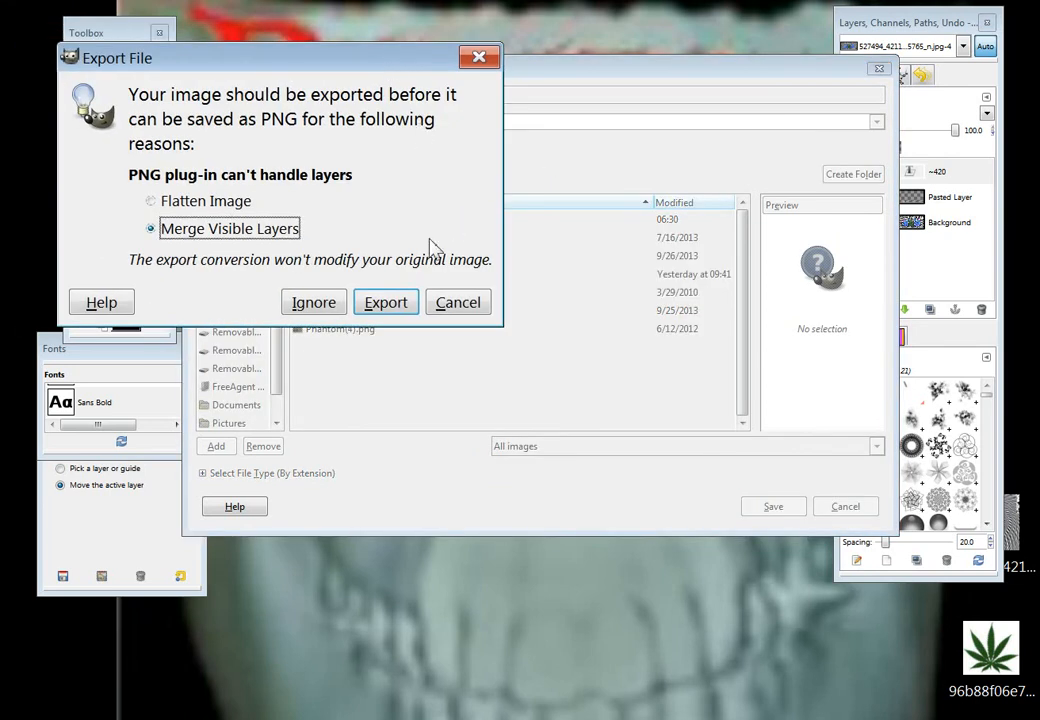
{"action": "left_click", "coordinate": [388, 305]}
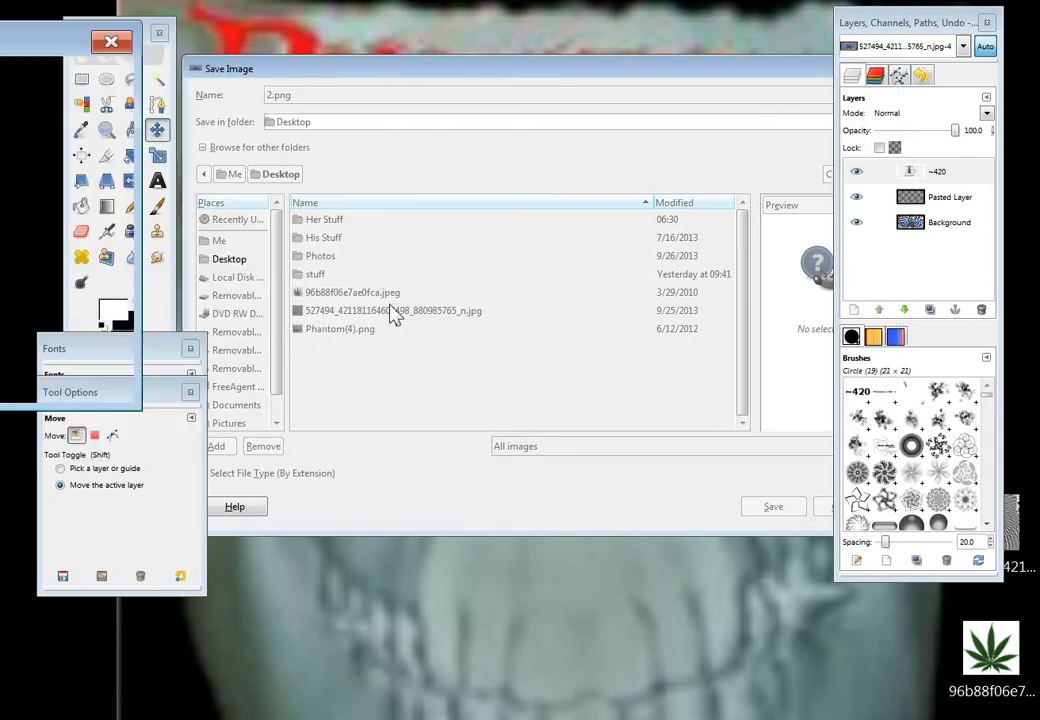
{"action": "left_click_drag", "start_coordinate": [35, 43], "coordinate": [405, 78]}
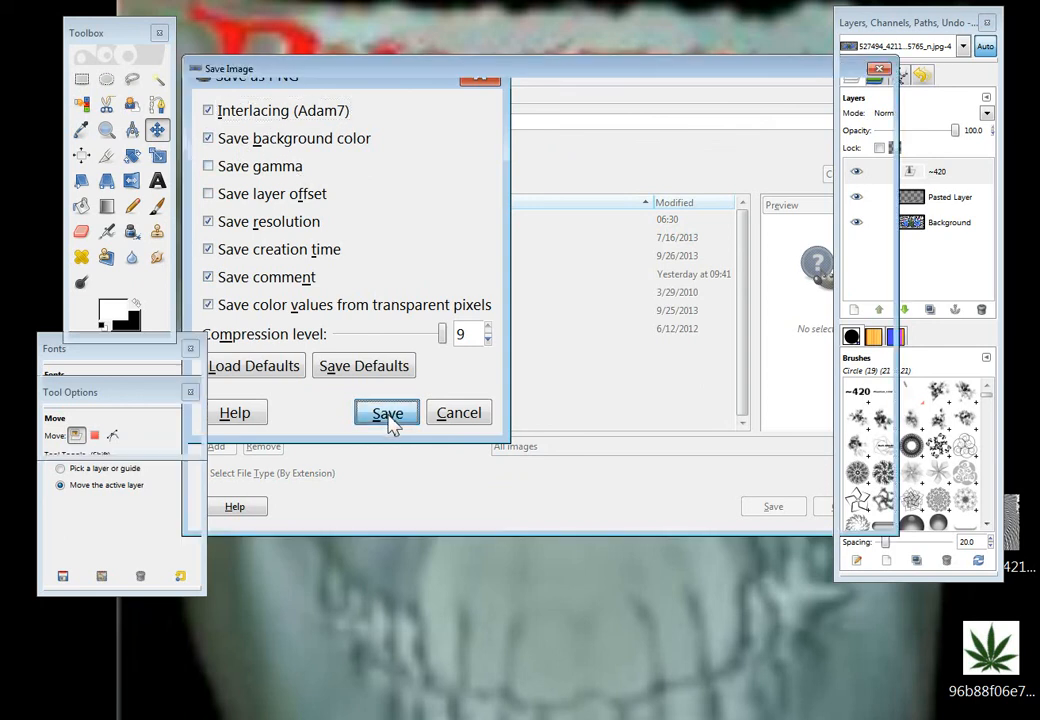
{"action": "left_click", "coordinate": [390, 420]}
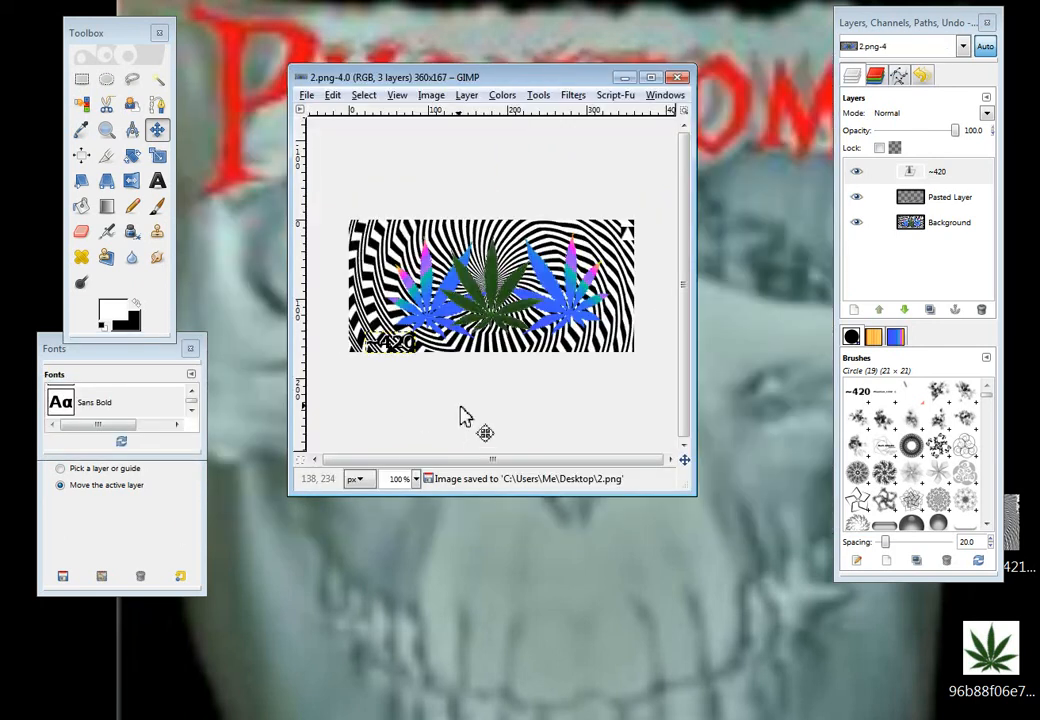
{"action": "left_click", "coordinate": [678, 77]}
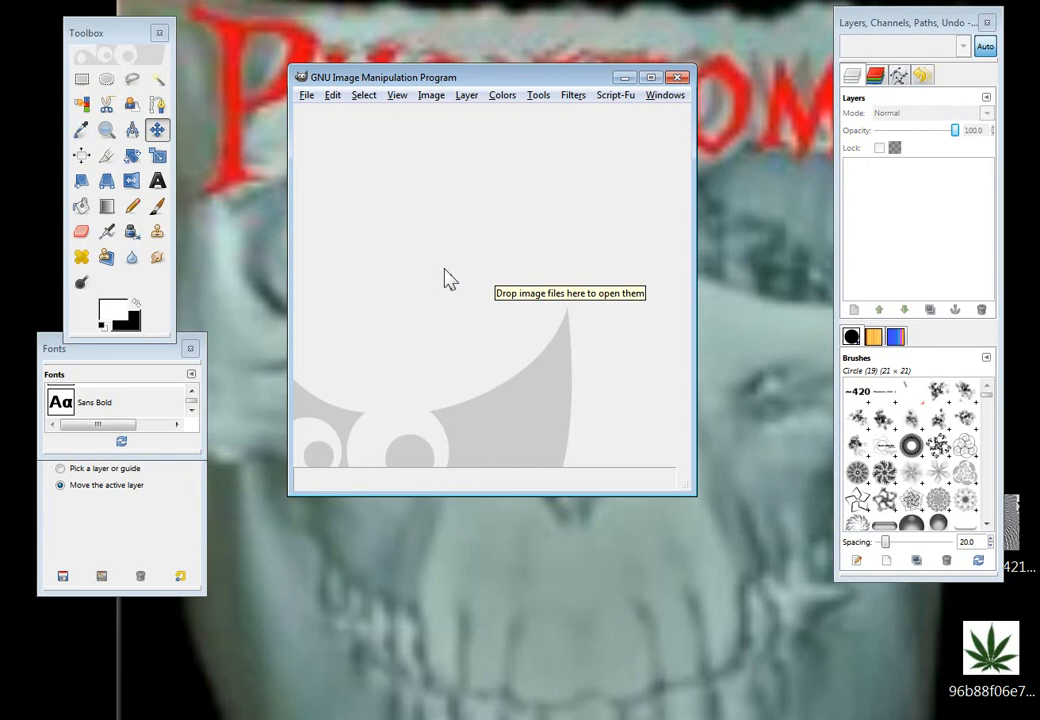
{"action": "left_click", "coordinate": [123, 34]}
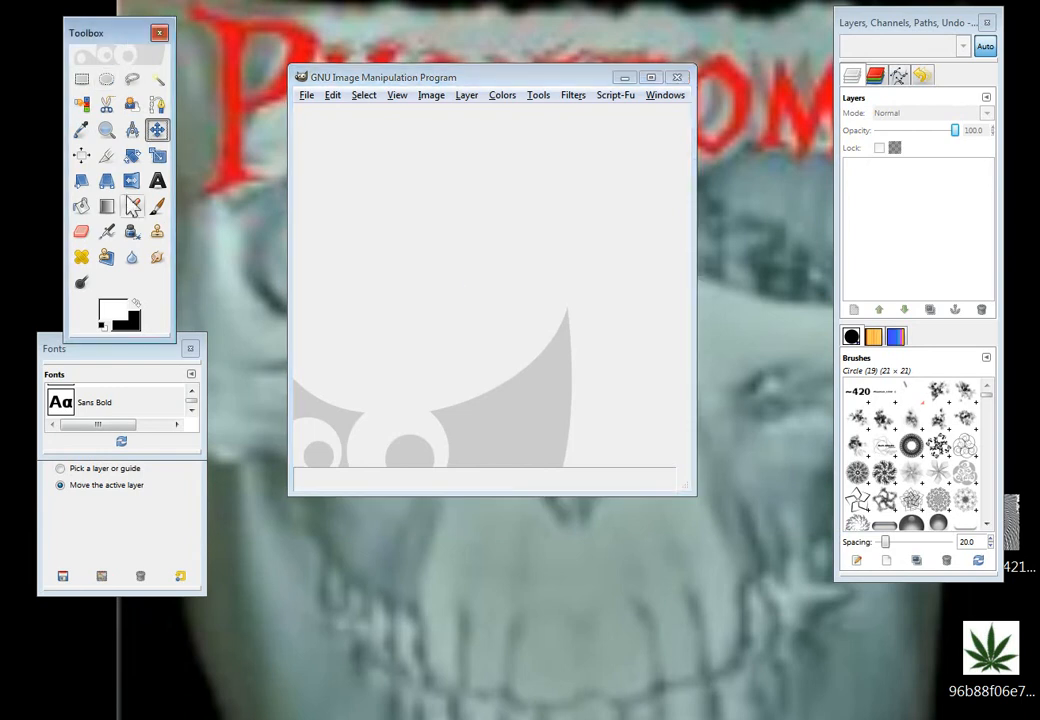